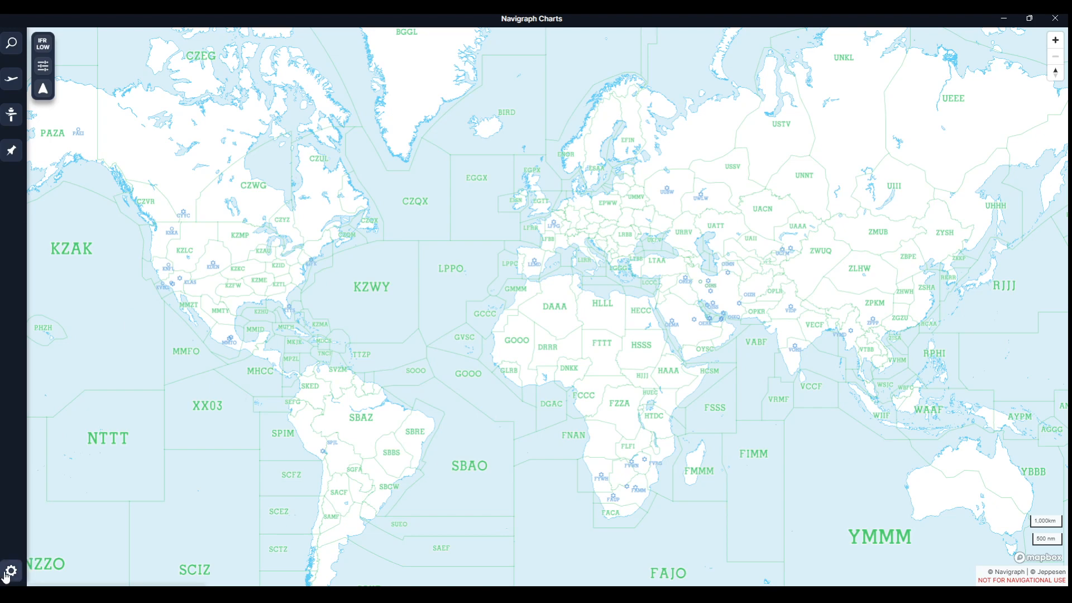
- Preview the Night theme and the 150% map scale in the settings, restoring the Day theme and 100% scale
left_click(11, 571)
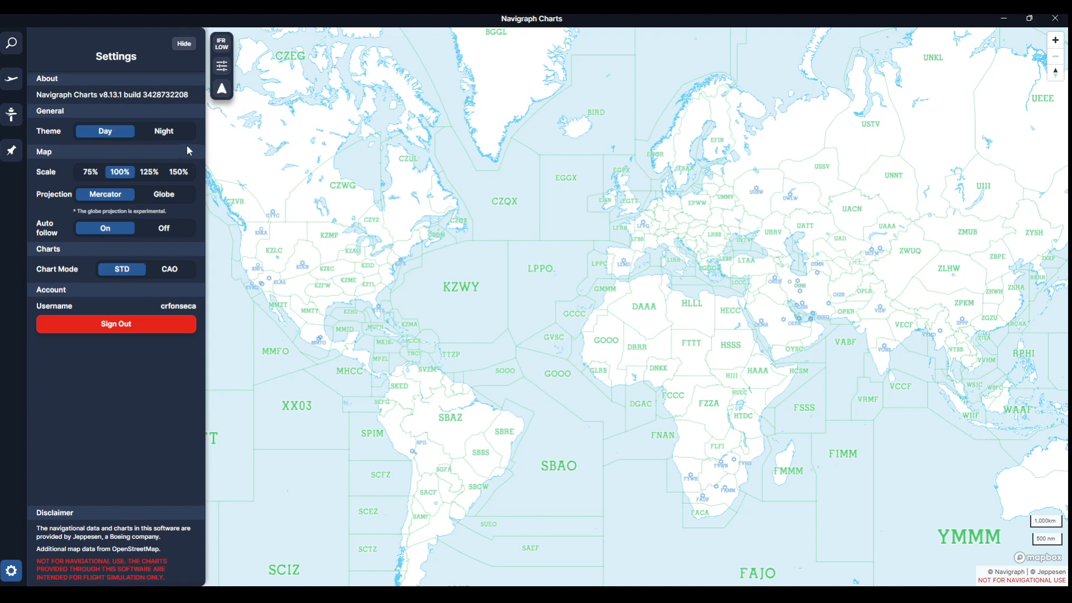
left_click(176, 135)
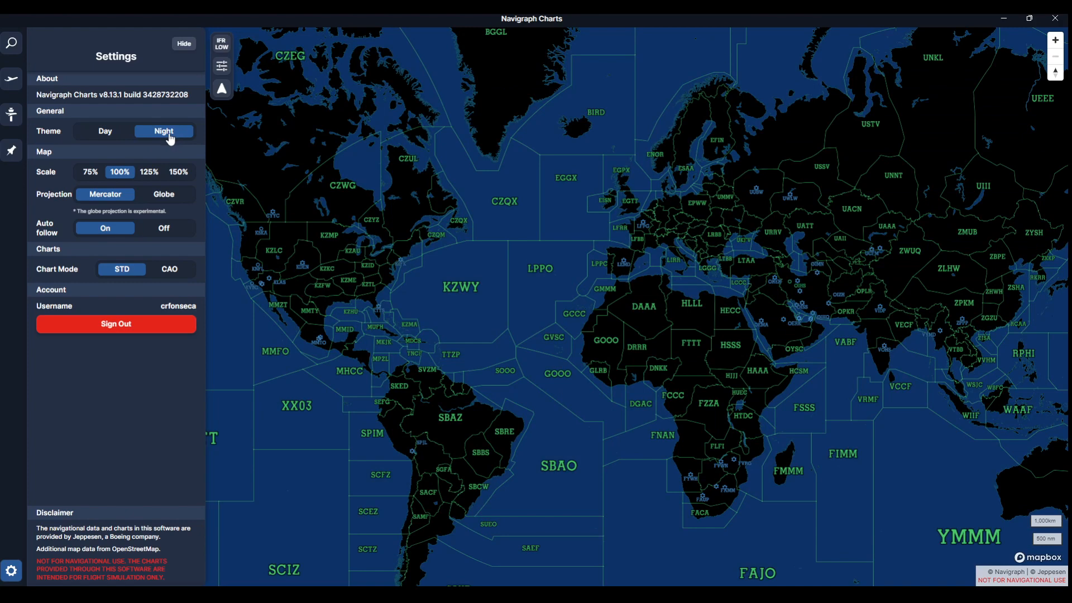
left_click(106, 134)
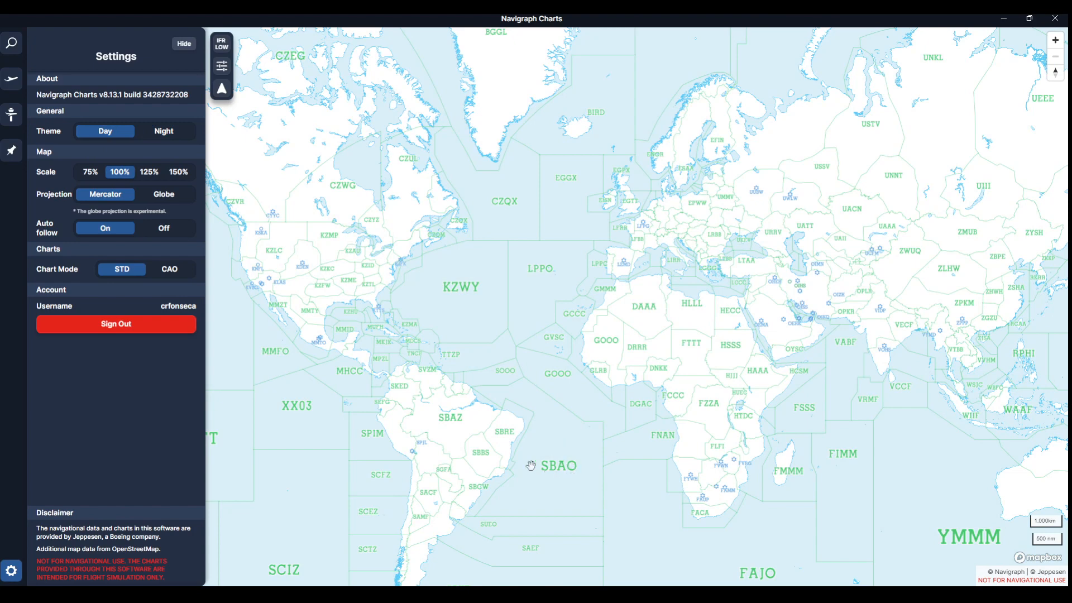
left_click(179, 173)
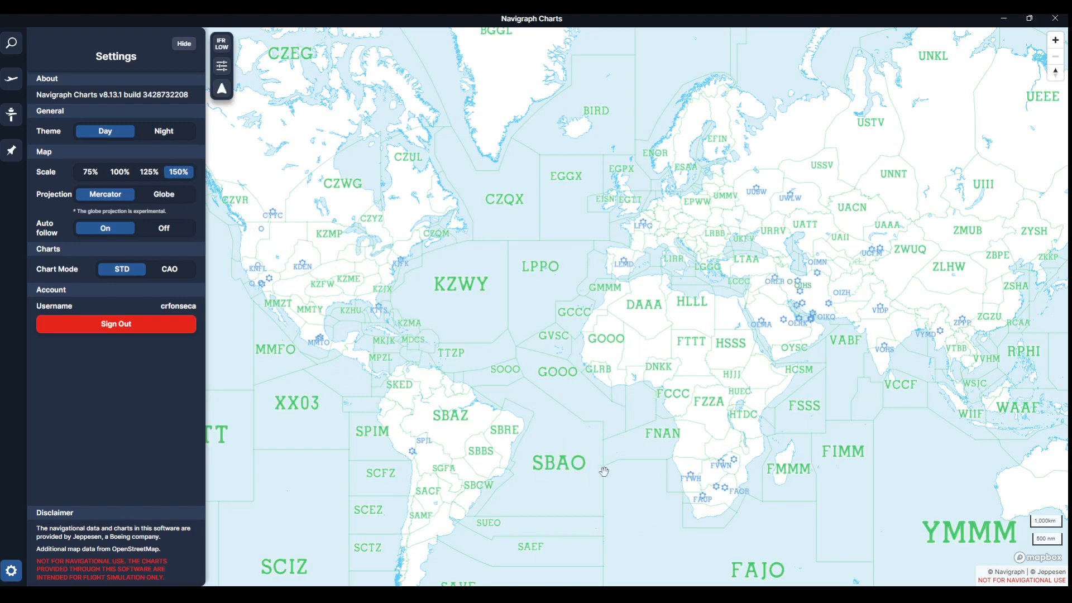
left_click(116, 173)
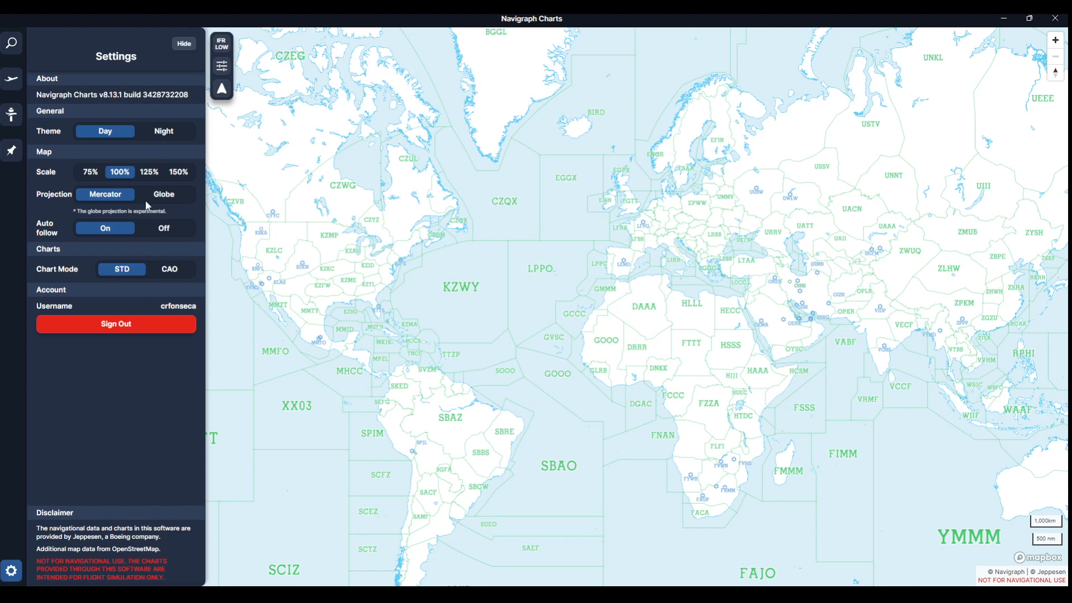
- Preview the Globe map projection, rotate the globe, and return the projection to Mercator
left_click(164, 195)
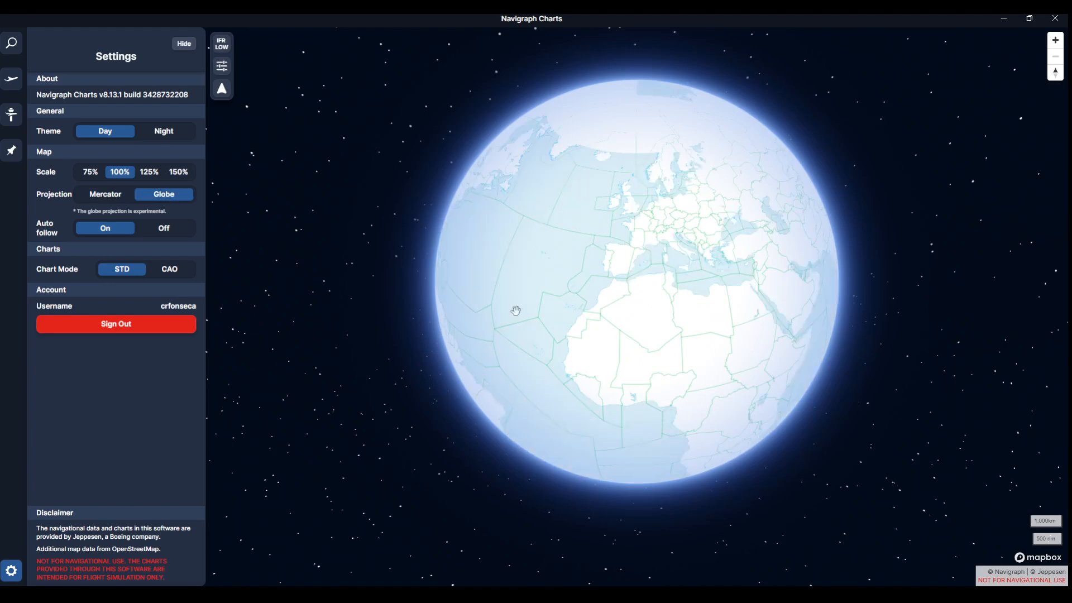
mouse_move(619, 336)
left_mouse_down()
mouse_move(801, 328)
mouse_move(616, 318)
left_mouse_up()
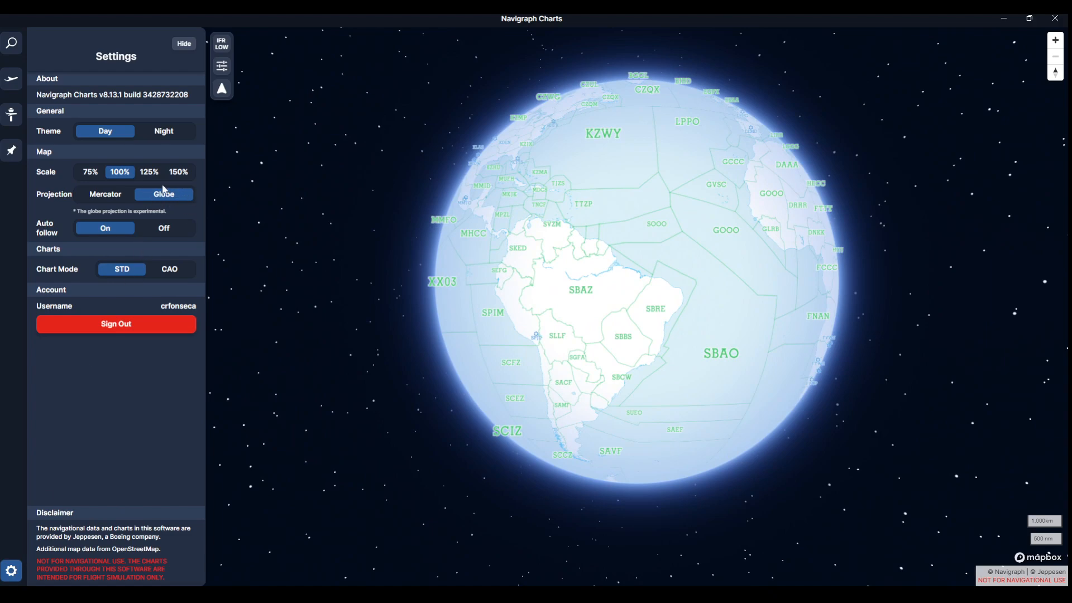
left_click(112, 199)
left_click_drag(651, 350, 488, 366)
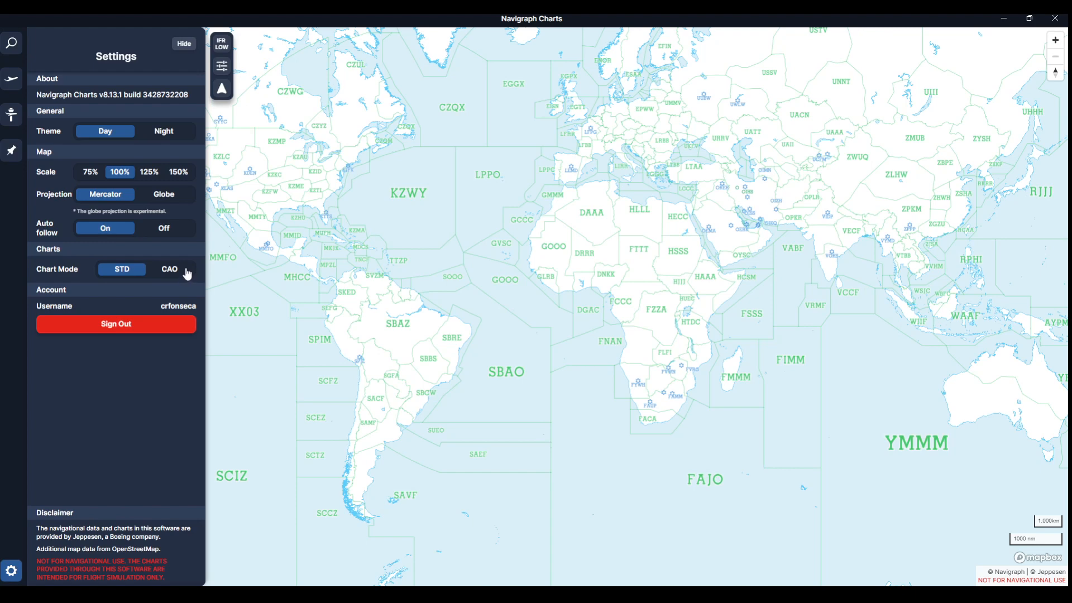
- Open the EDDF approach charts and compare ILS Z RWY 07L (11-1) with CAT II/III ILS Z RWY 07L (11-1A)
left_click(14, 50)
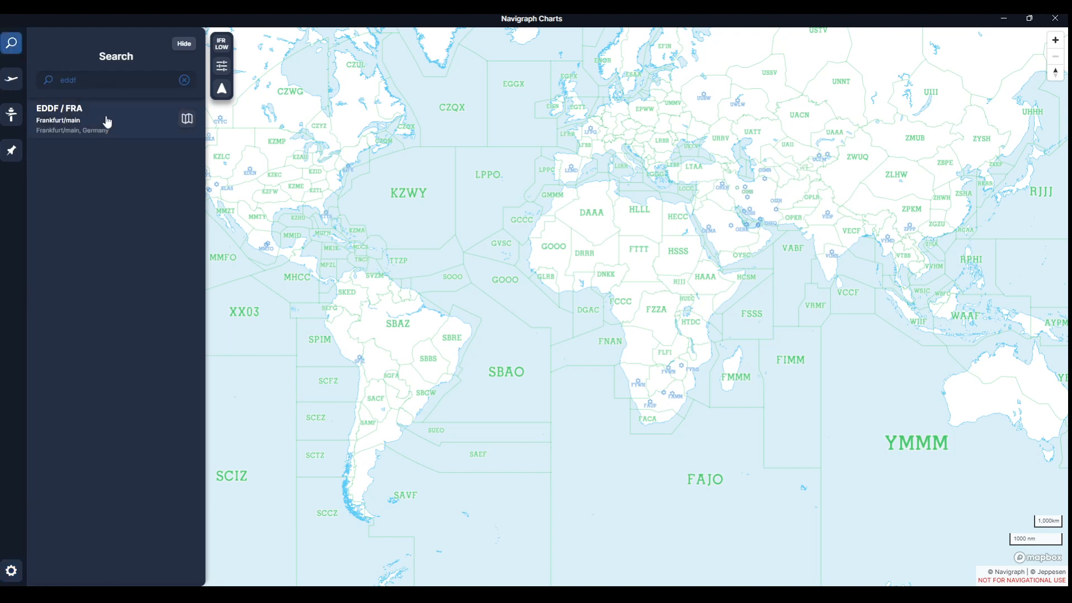
left_click(187, 123)
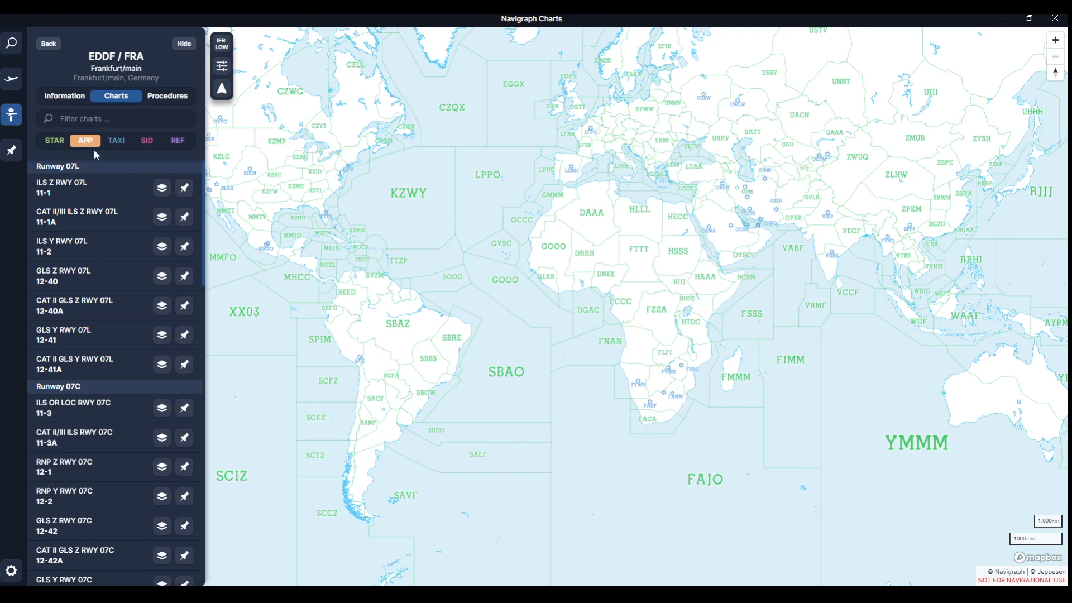
left_click(112, 195)
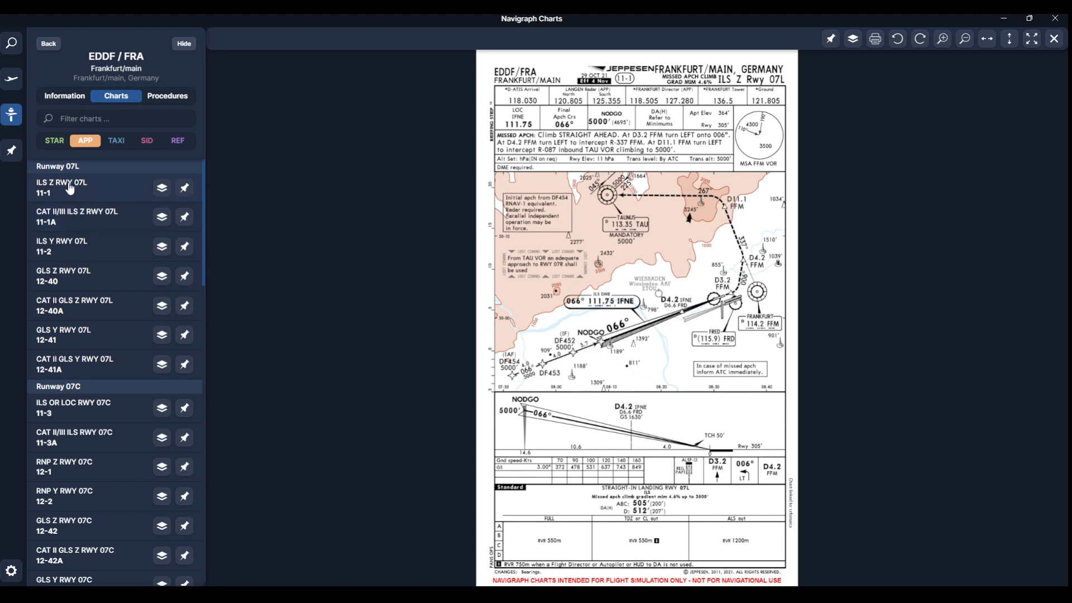
left_click(106, 217)
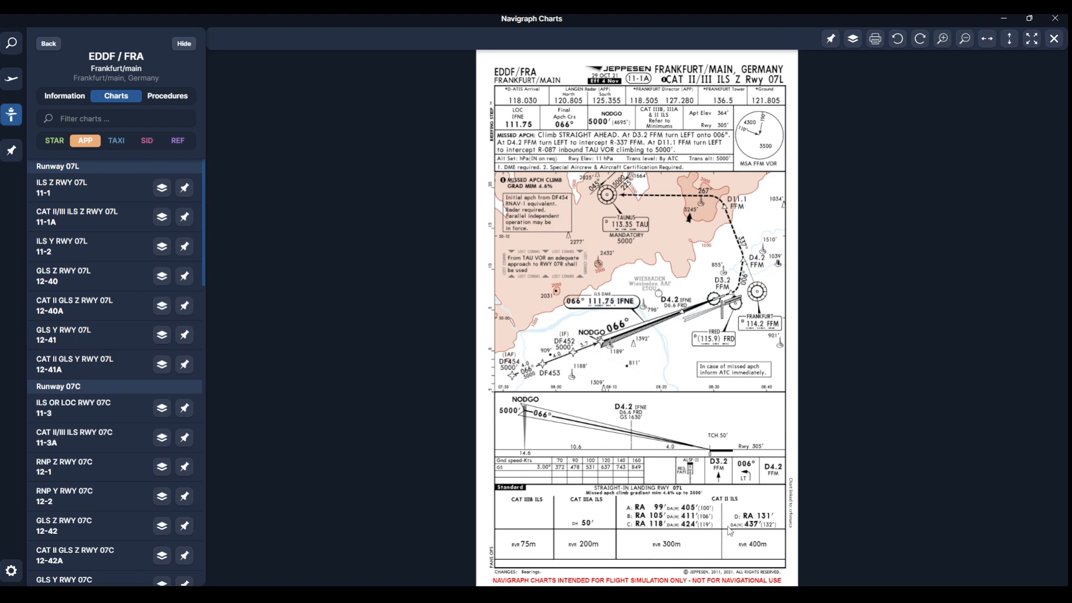
left_click(115, 188)
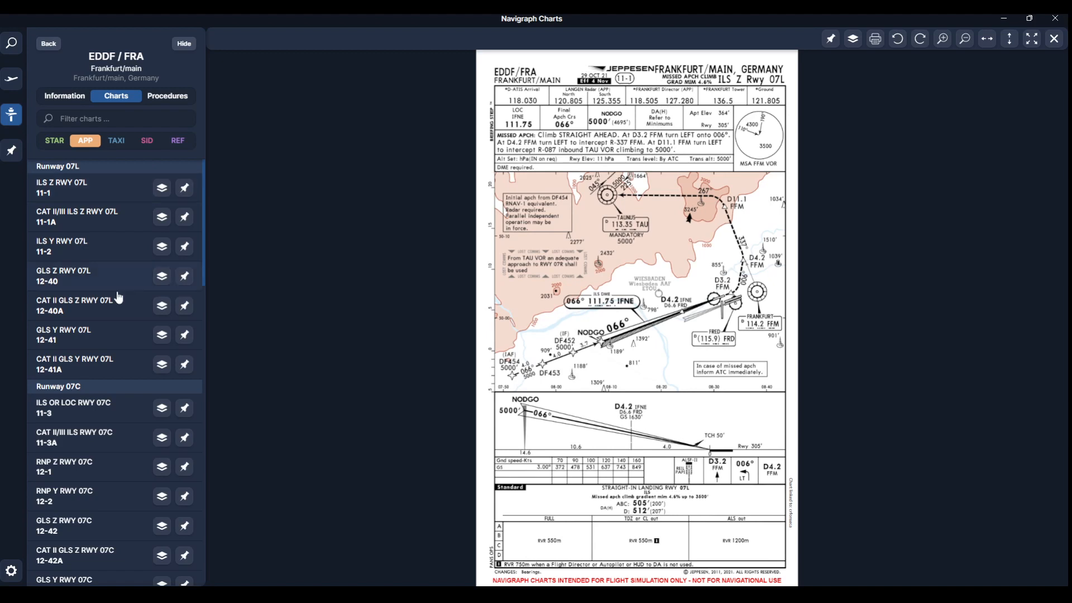
- Change the chart mode to CAO and reopen the EDDF ILS Z RWY 07L approach chart (11-1)
left_click(11, 571)
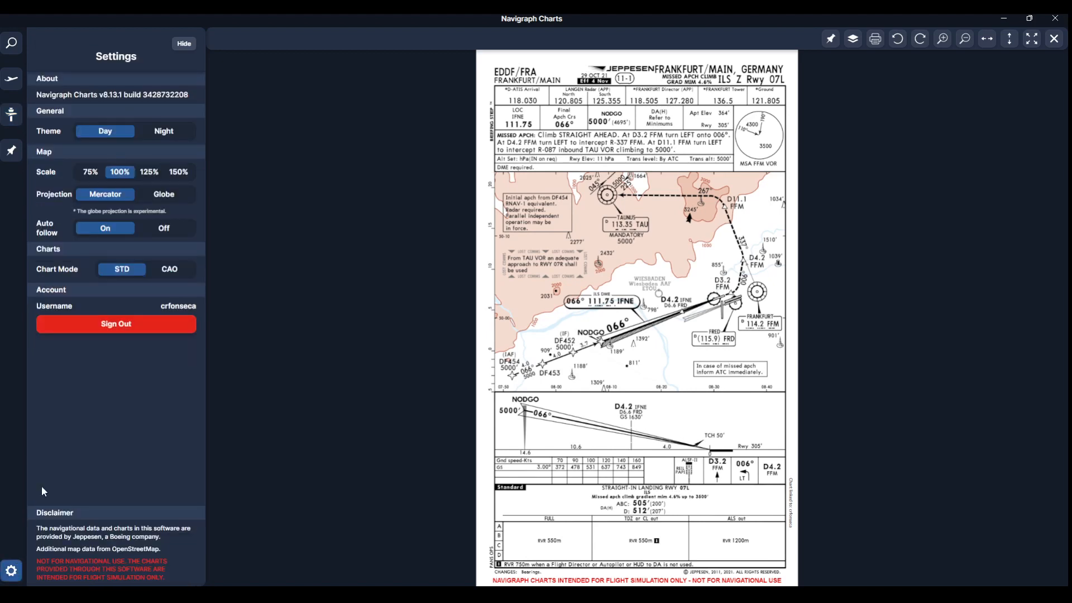
left_click(173, 271)
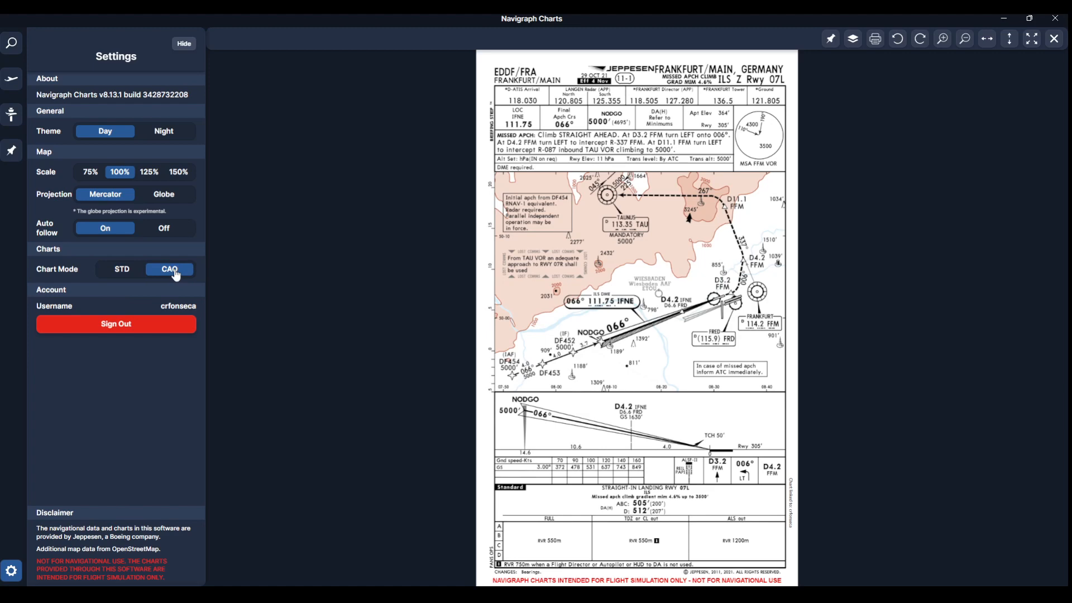
left_click(184, 44)
left_click(11, 43)
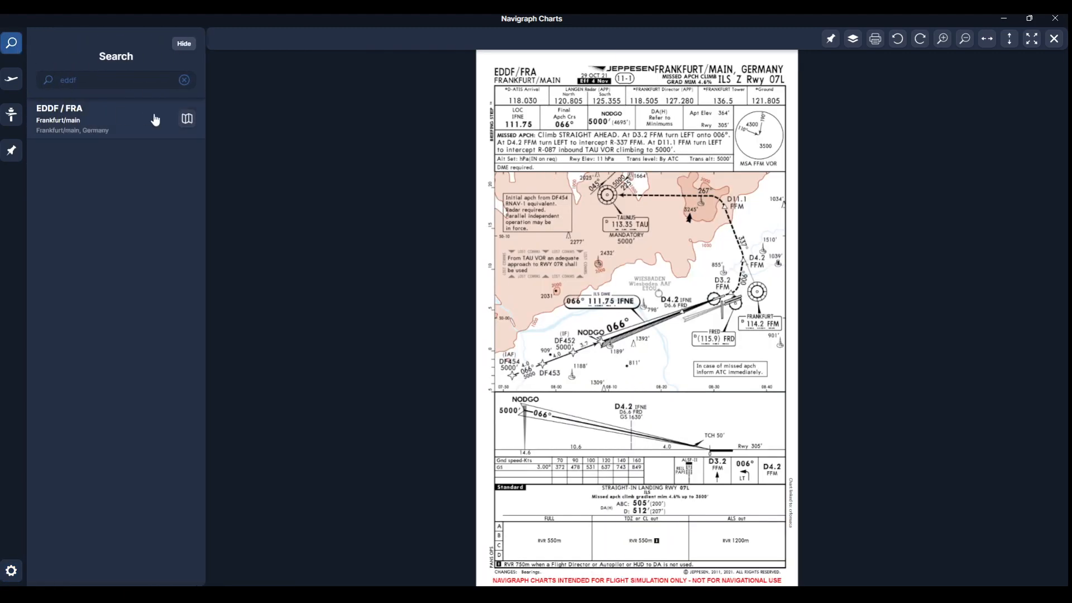
left_click(187, 118)
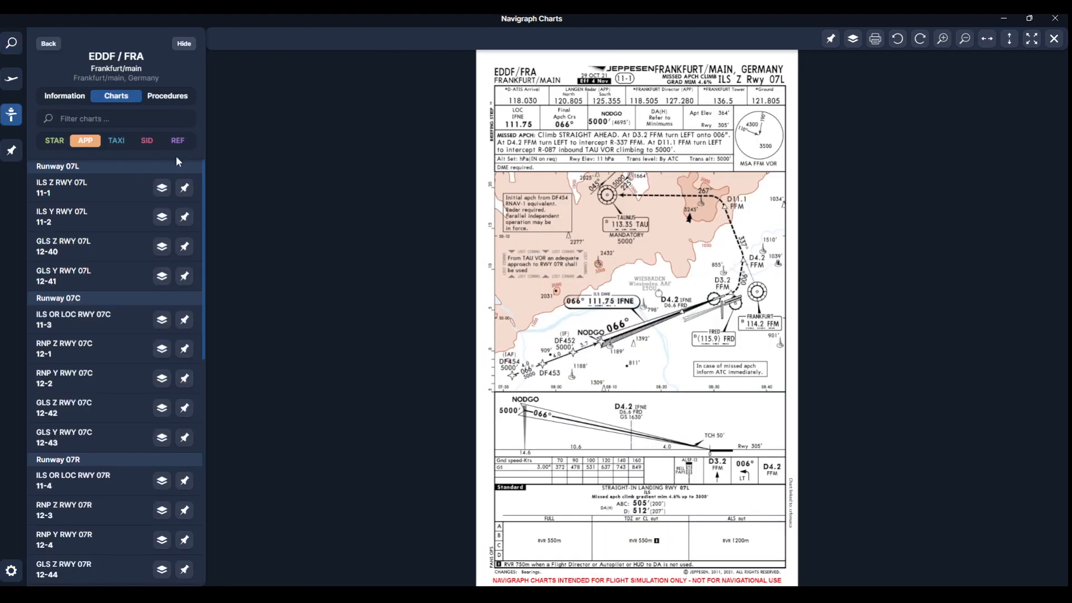
left_click(115, 192)
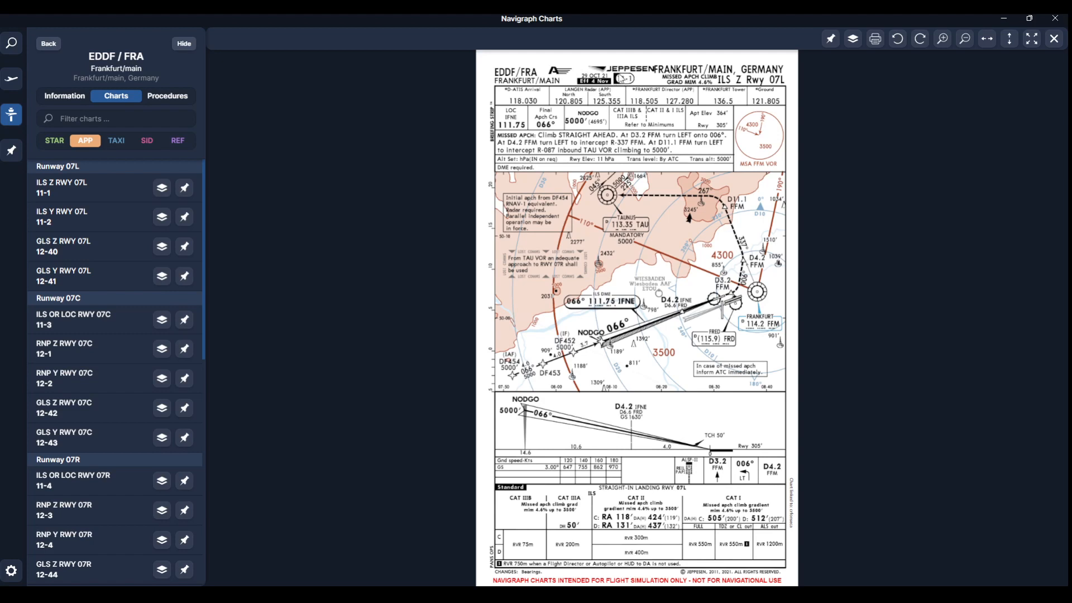
- Return the chart mode to STD and reload the EDDF ILS Z RWY 07L approach chart (11-1)
left_click(11, 571)
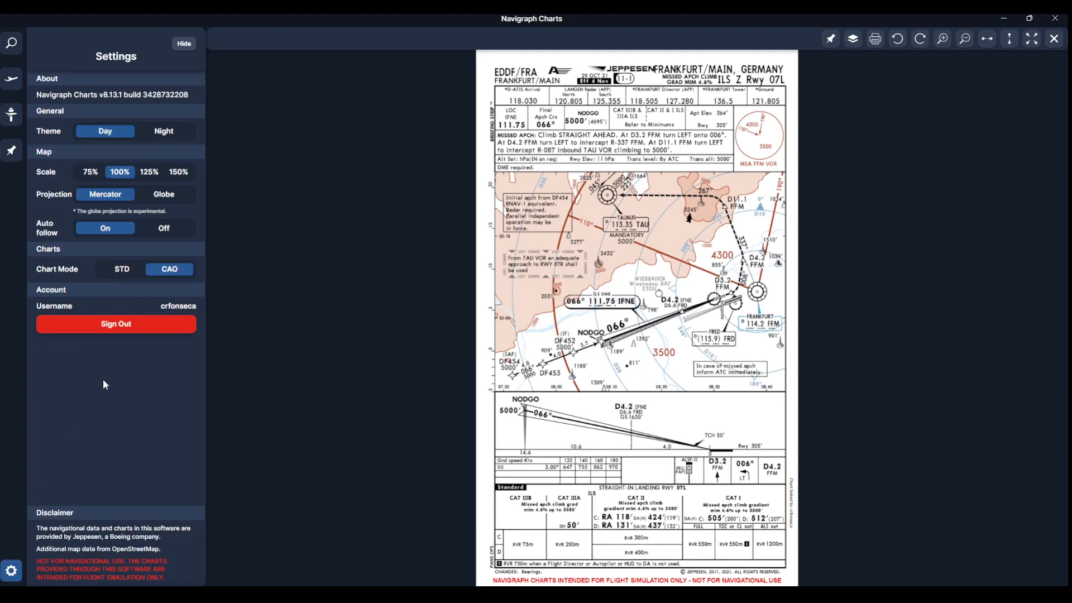
left_click(136, 270)
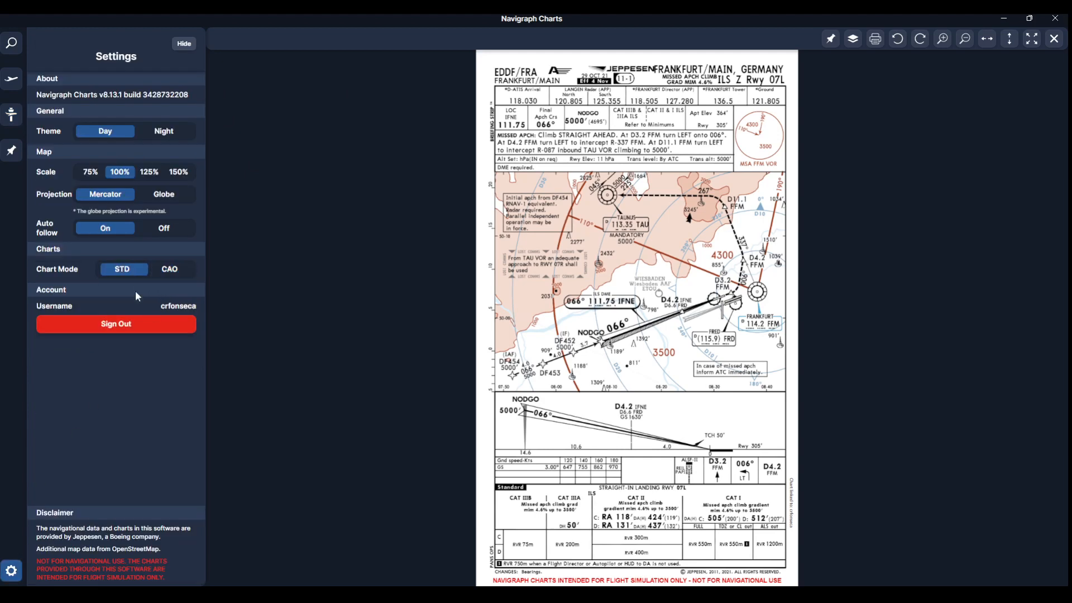
left_click(13, 50)
left_click(187, 116)
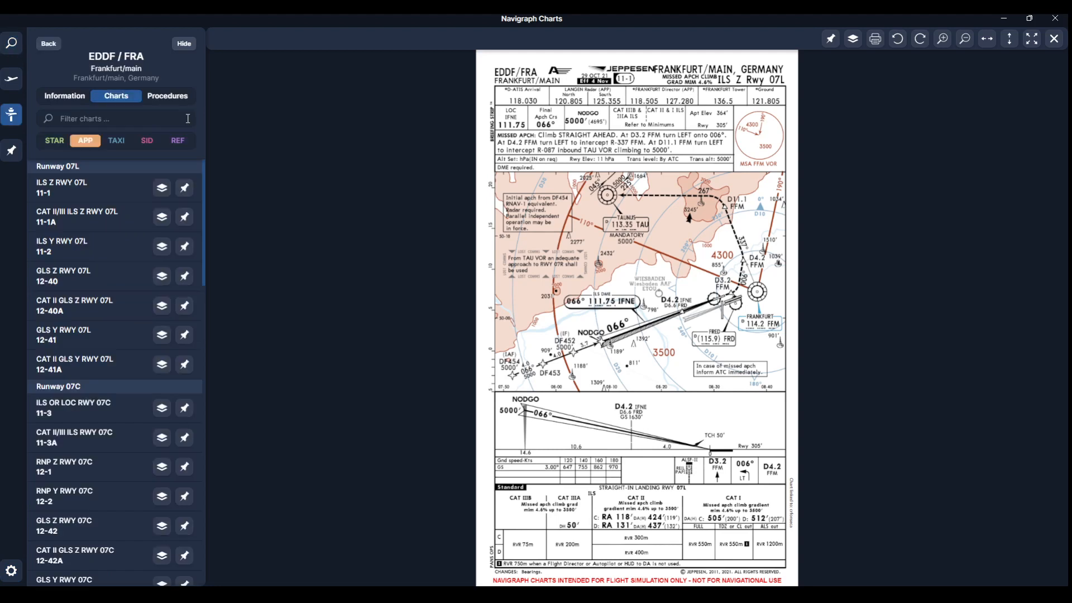
left_click(112, 190)
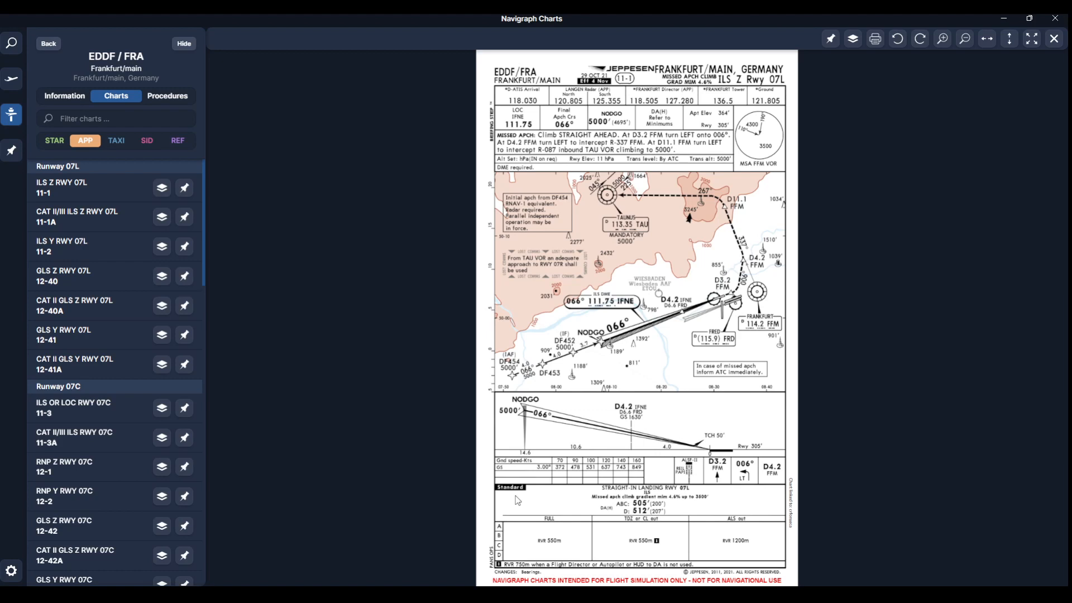
- Set the chart mode to CAO in the settings
left_click(11, 570)
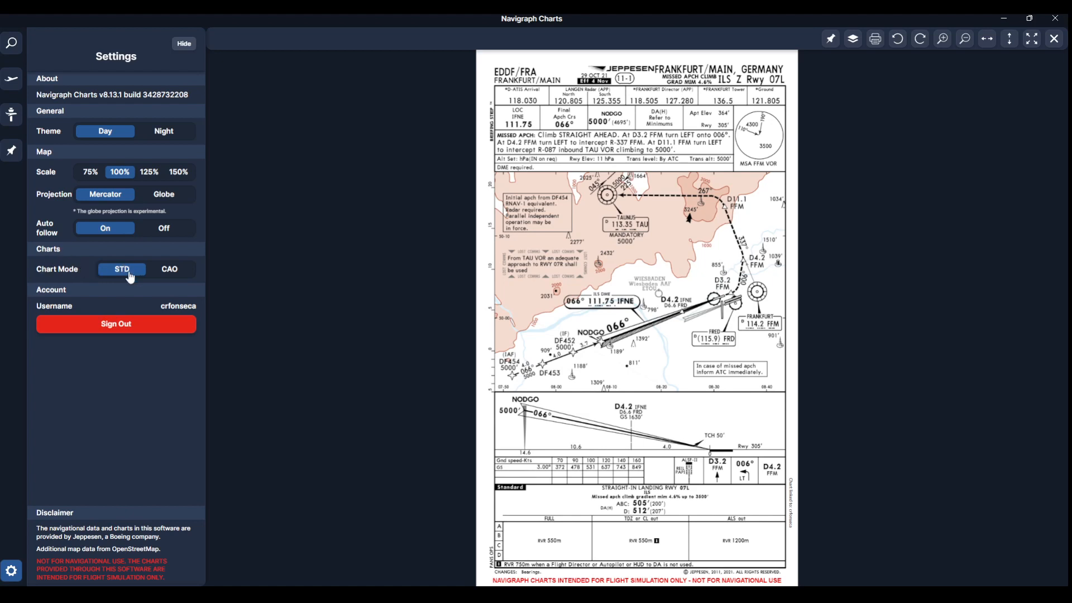
left_click(167, 270)
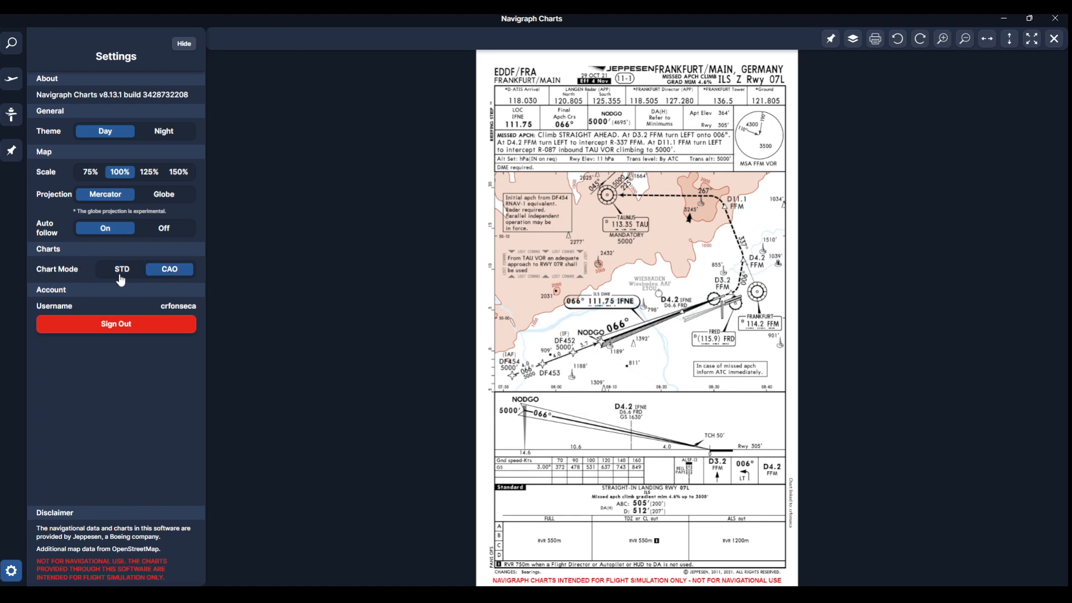
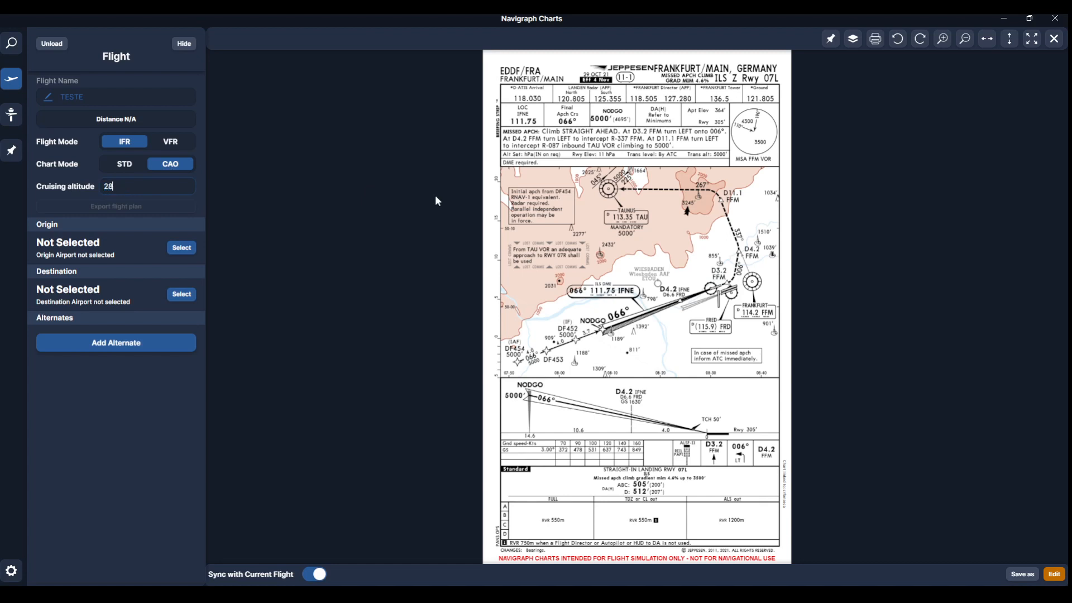
- Set the flight's cruising altitude to 29000 and choose SBCT / CWB as the origin airport
type("000")
left_click(181, 248)
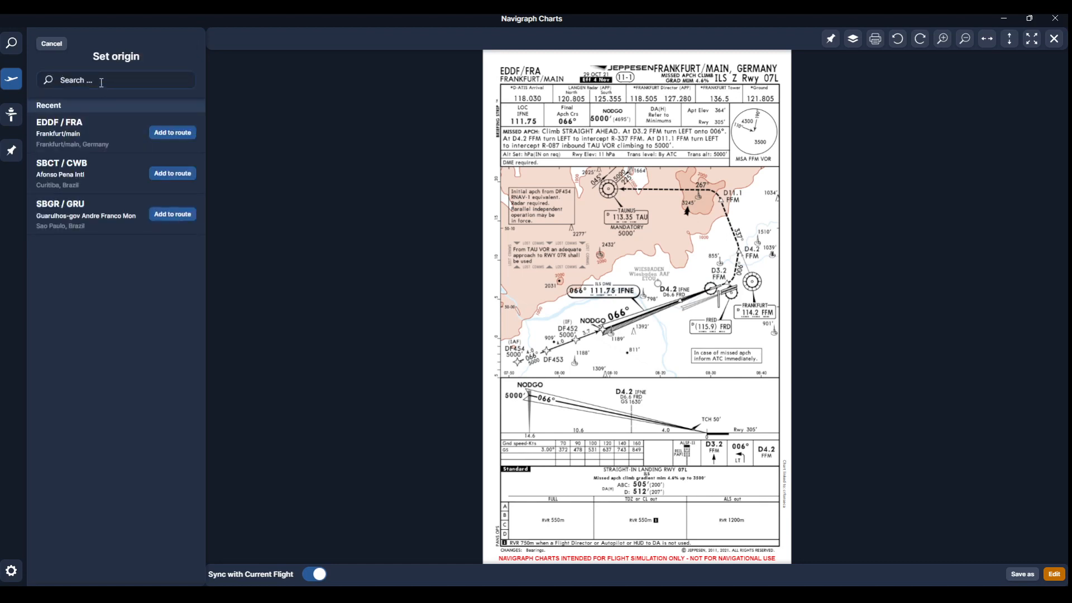
left_click(161, 173)
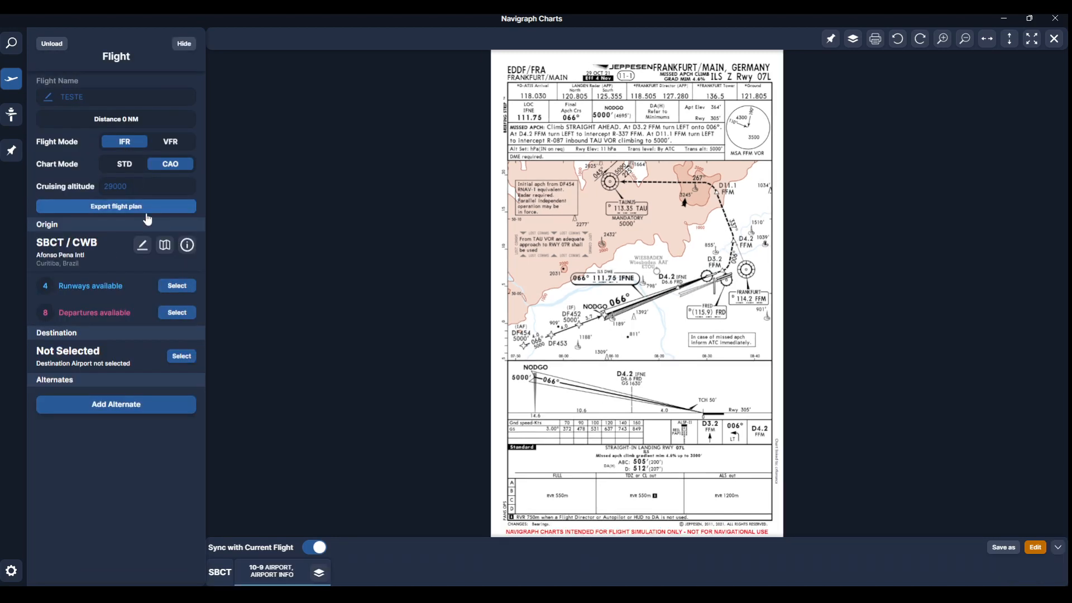
- Choose SBGR / GRU as the destination airport and close the Frankfurt approach chart to reveal the map
left_click(180, 359)
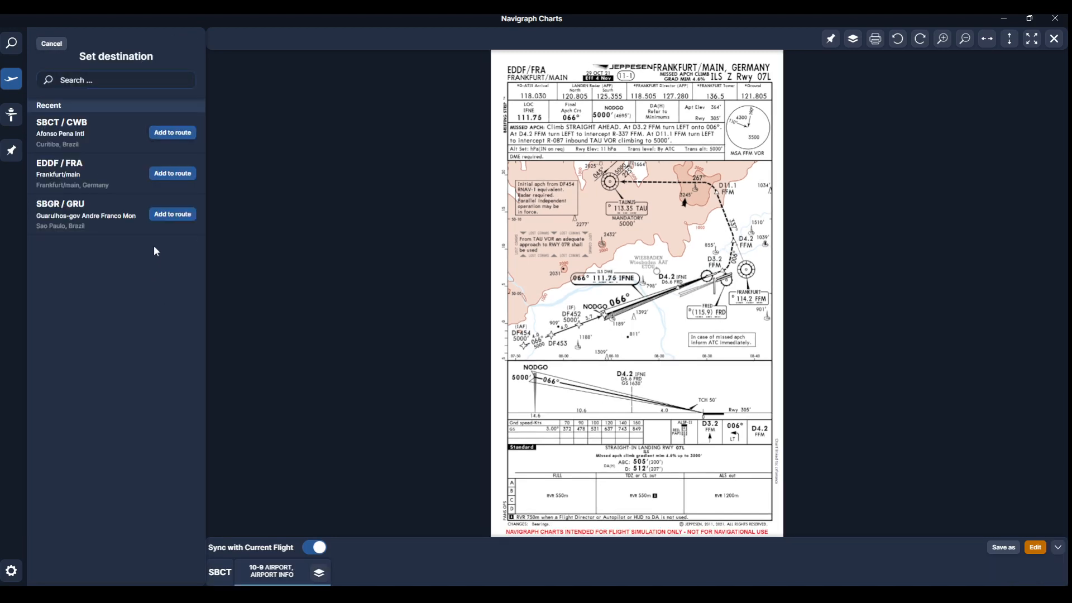
left_click(173, 213)
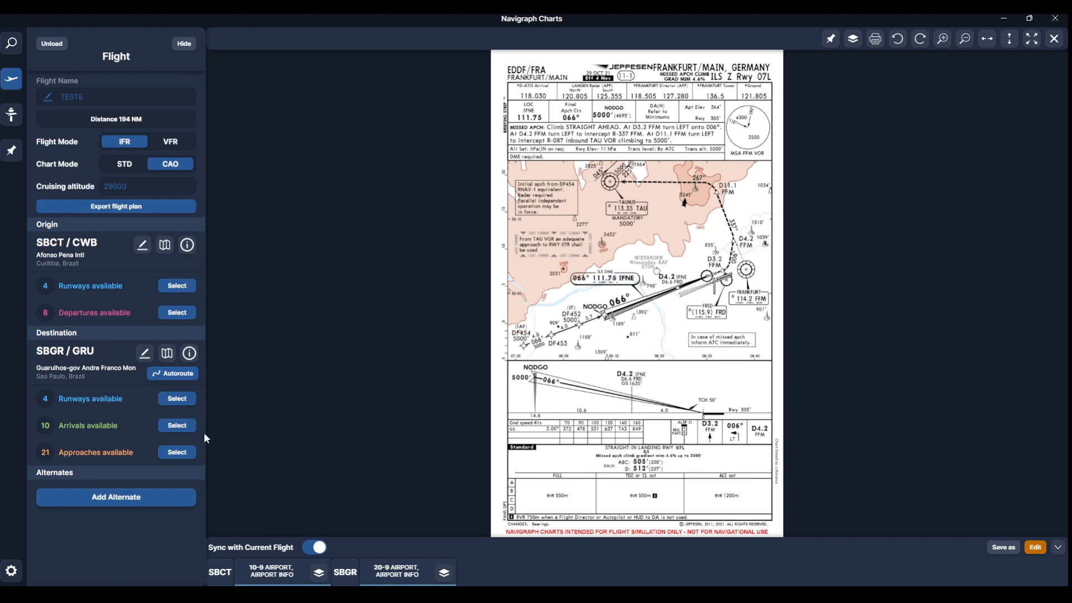
left_click(1055, 38)
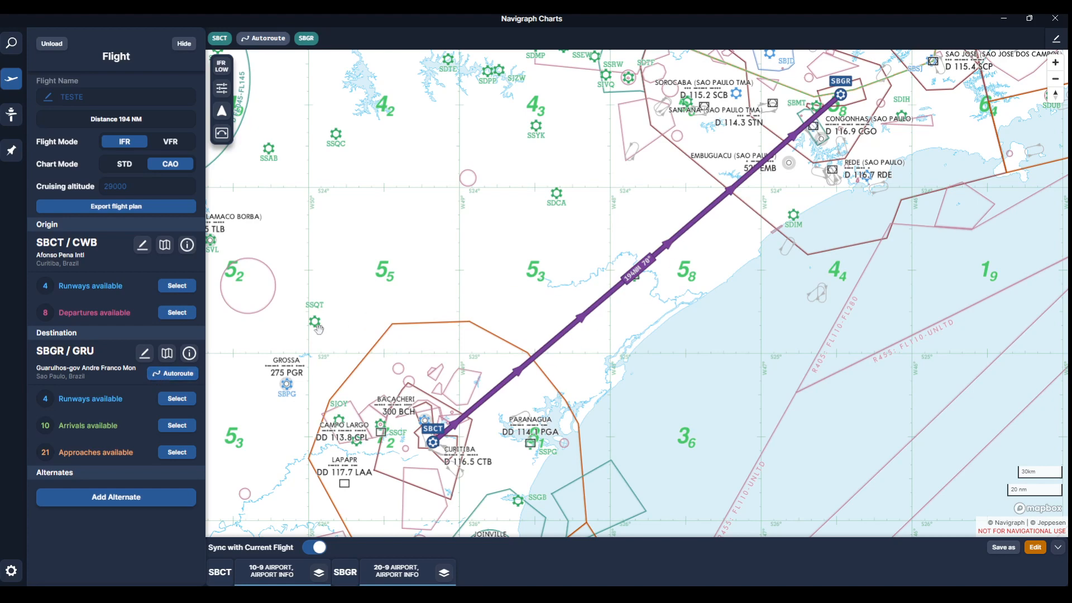
- Create an automatic route from SBCT to SBGR using High airways
left_click(174, 373)
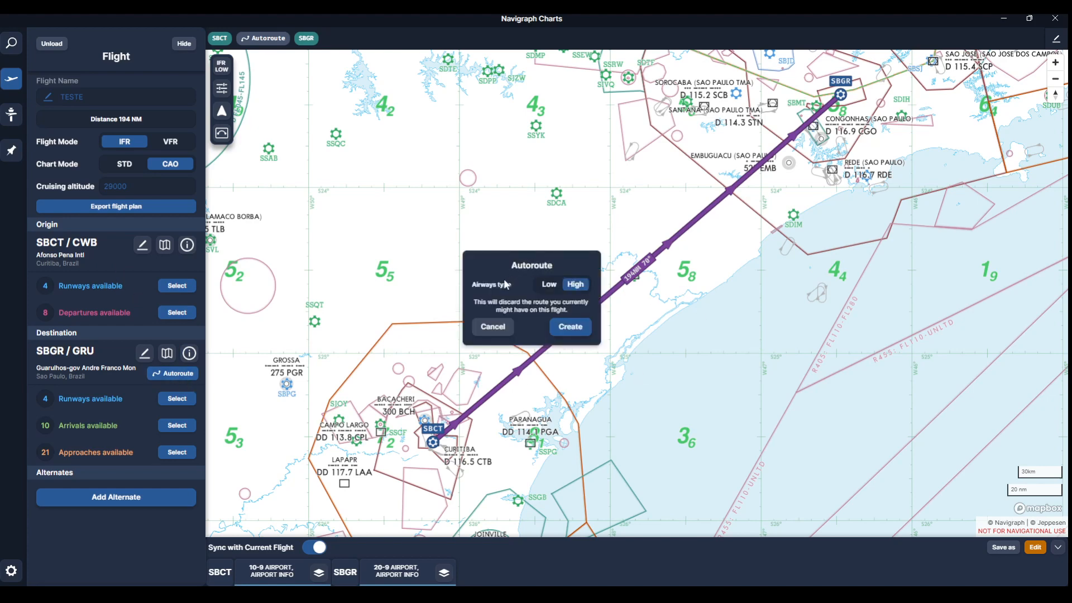
left_click(550, 290)
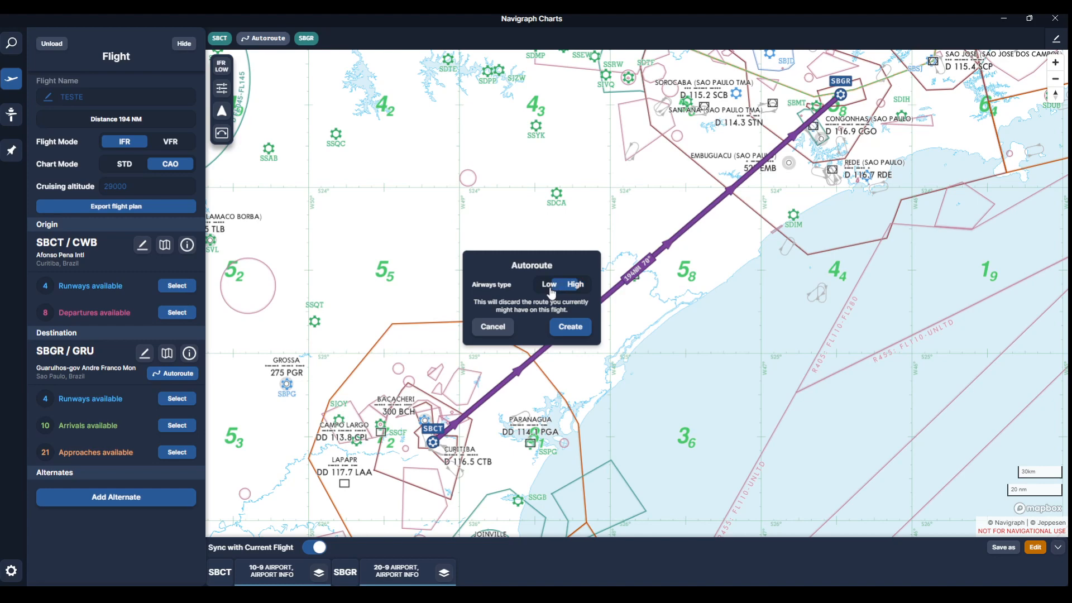
left_click(579, 288)
left_click(575, 329)
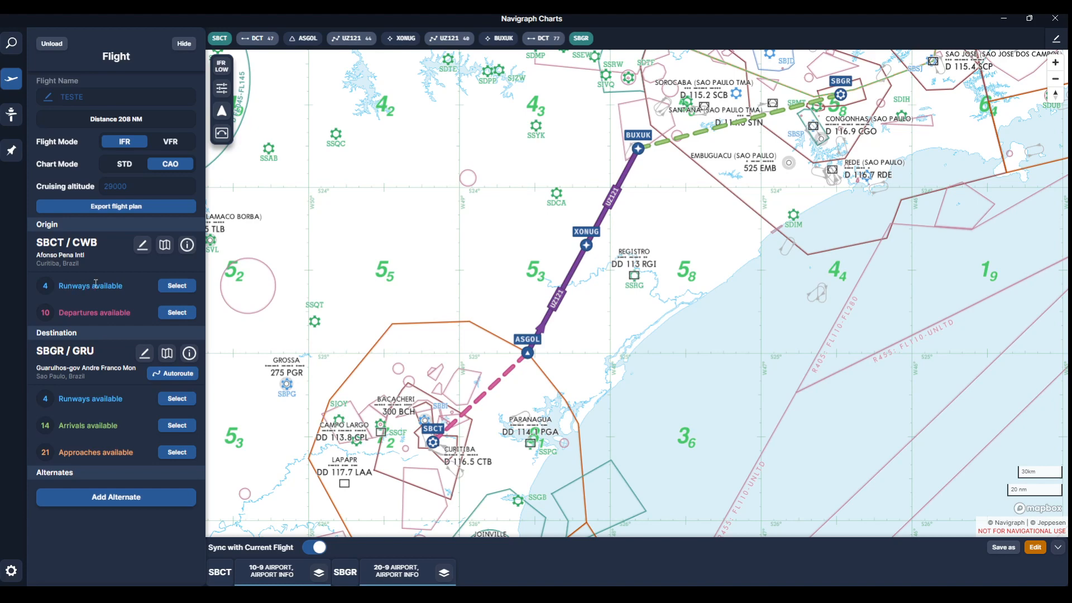
- Check the details of runway 15 at SBCT and add it to the route as the origin runway
left_click(177, 287)
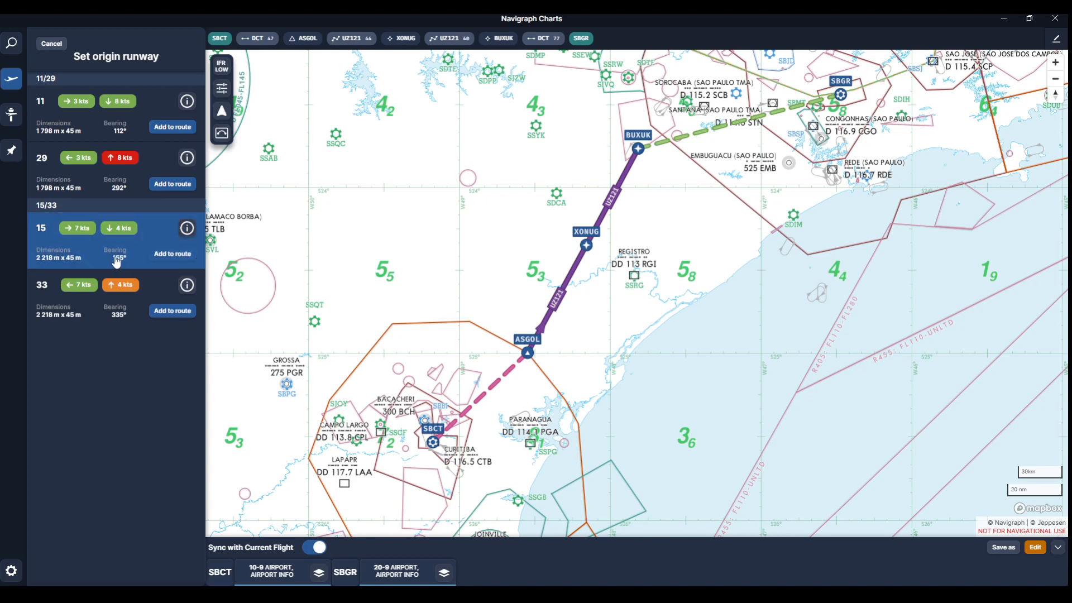
left_click(187, 229)
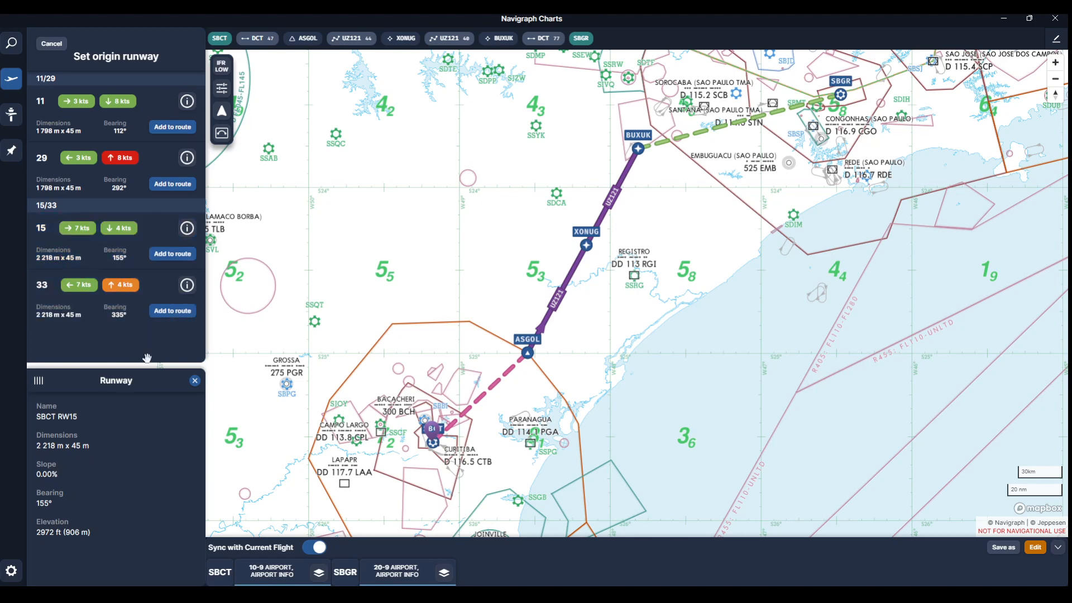
left_click(169, 254)
left_click(195, 380)
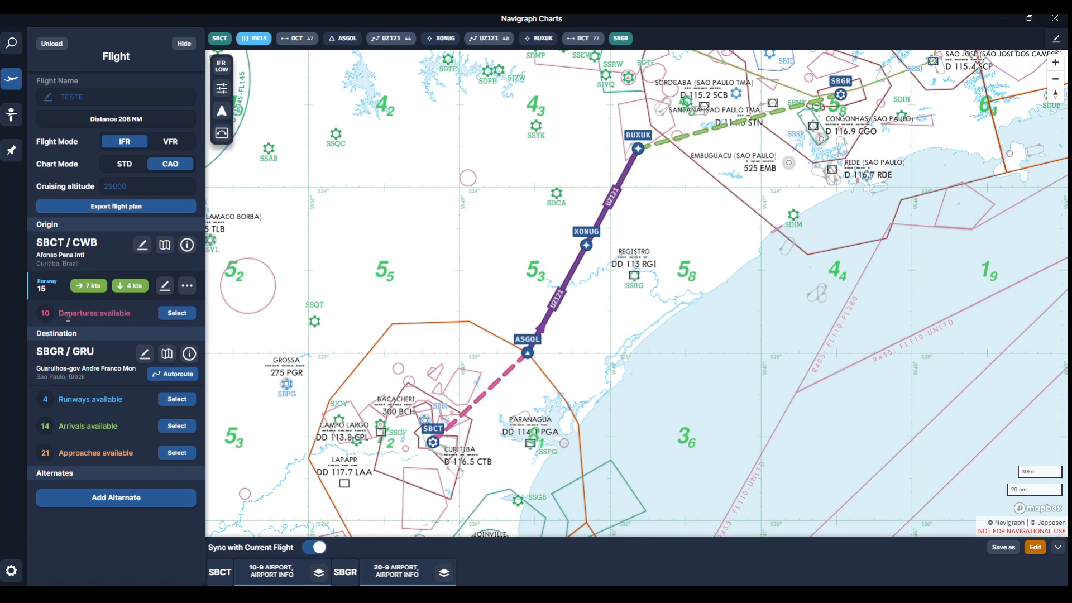
- Add the ANRE2A departure from runway 15 with the ASGOL transition to the route
left_click(174, 312)
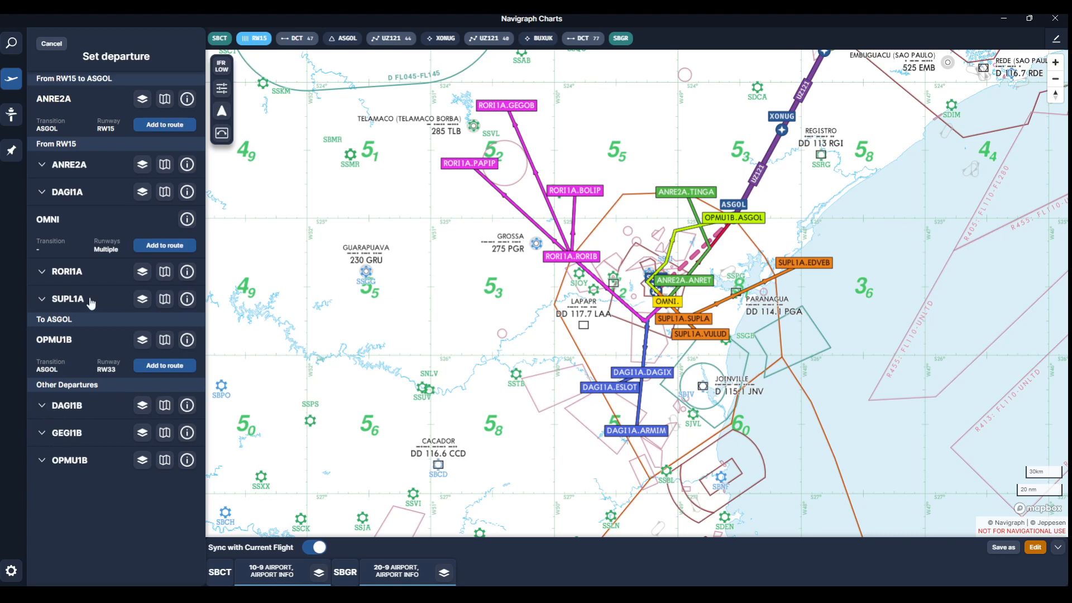
left_click(174, 126)
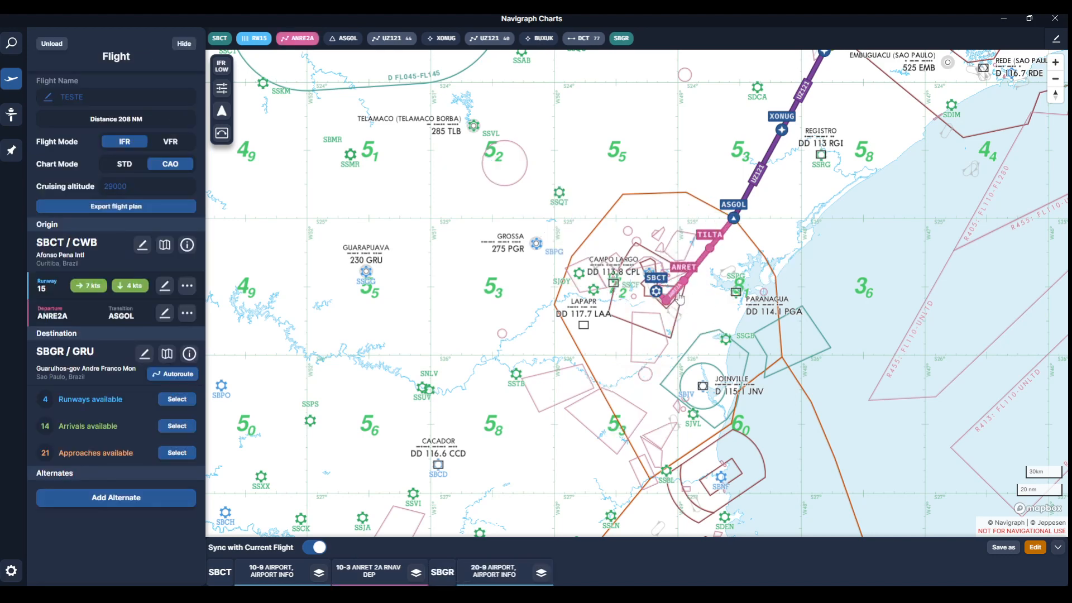
scroll(762, 303, "up", 5)
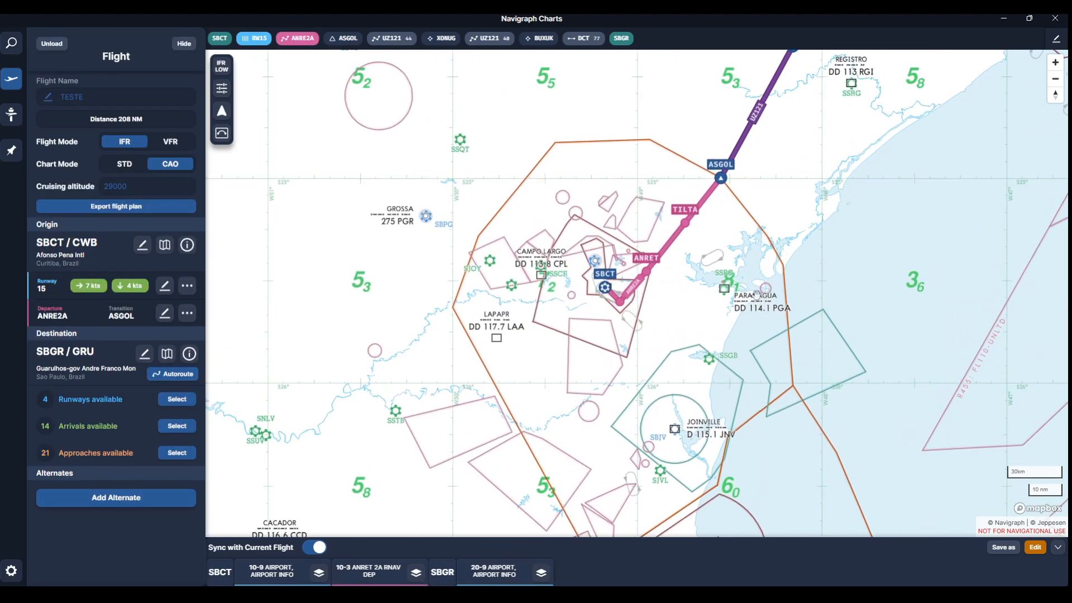
left_click_drag(700, 310, 676, 328)
scroll(675, 328, "up", 2)
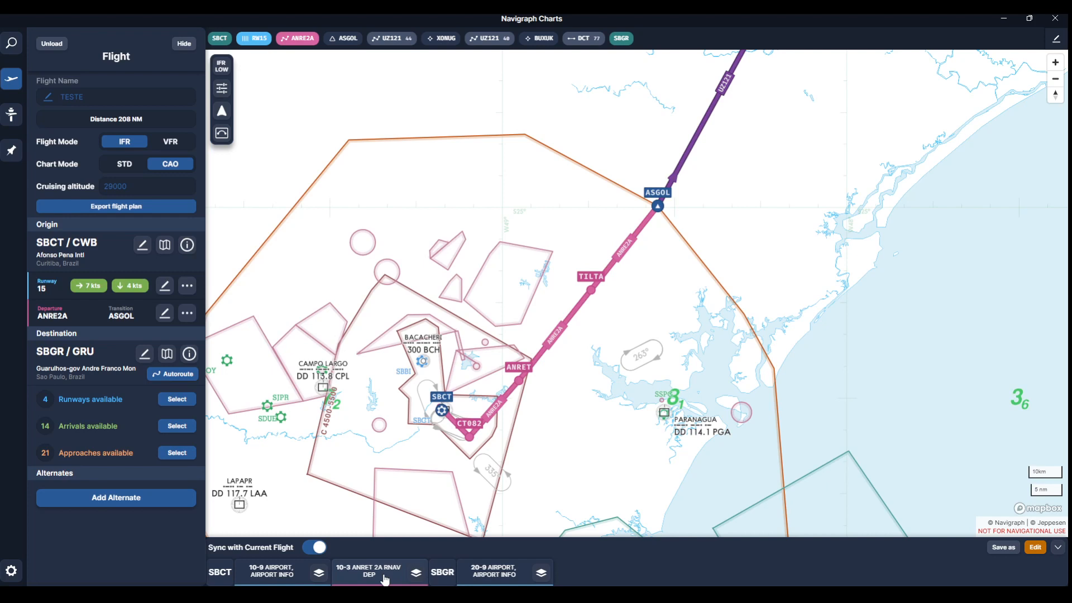
- Overlay the 10-3 ANRET 2A RNAV departure chart on the map and examine it along the route from SBCT to ASGOL
left_click(417, 580)
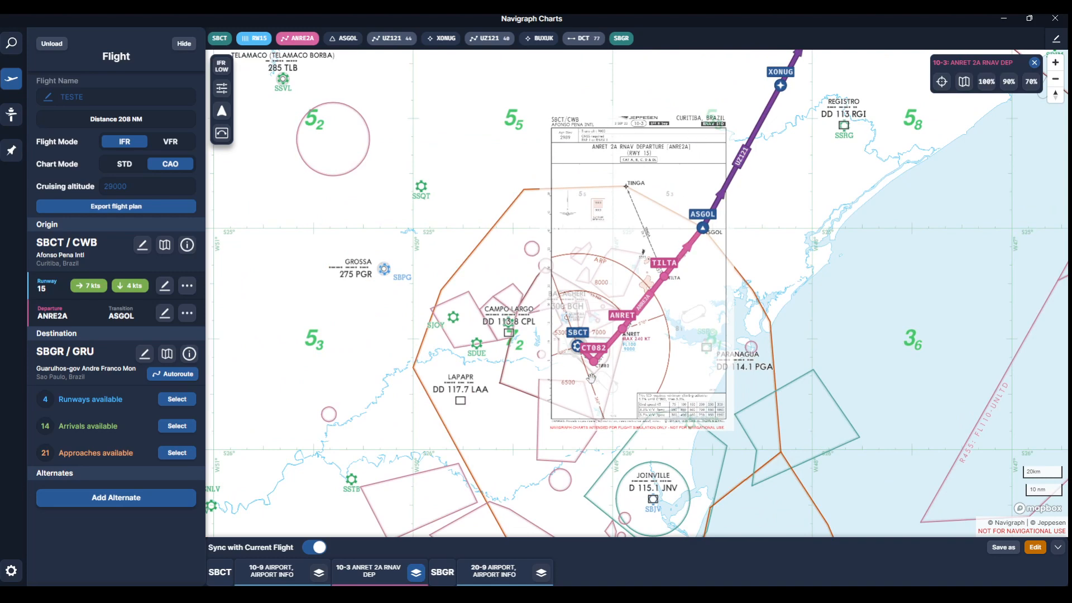
scroll(684, 353, "up", 3)
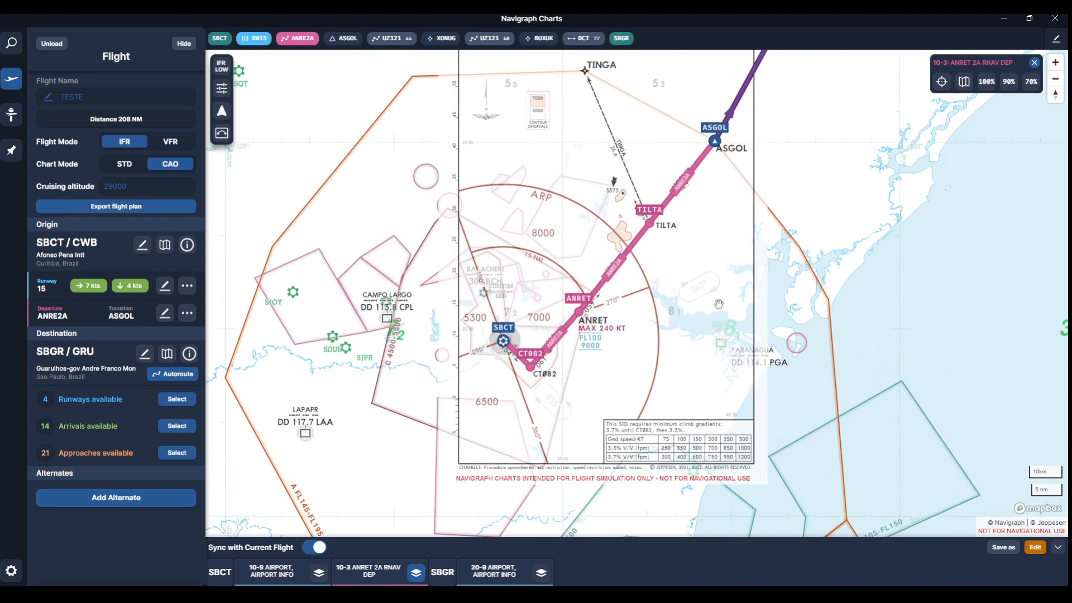
scroll(713, 308, "up", 1)
left_click_drag(793, 208, 785, 394)
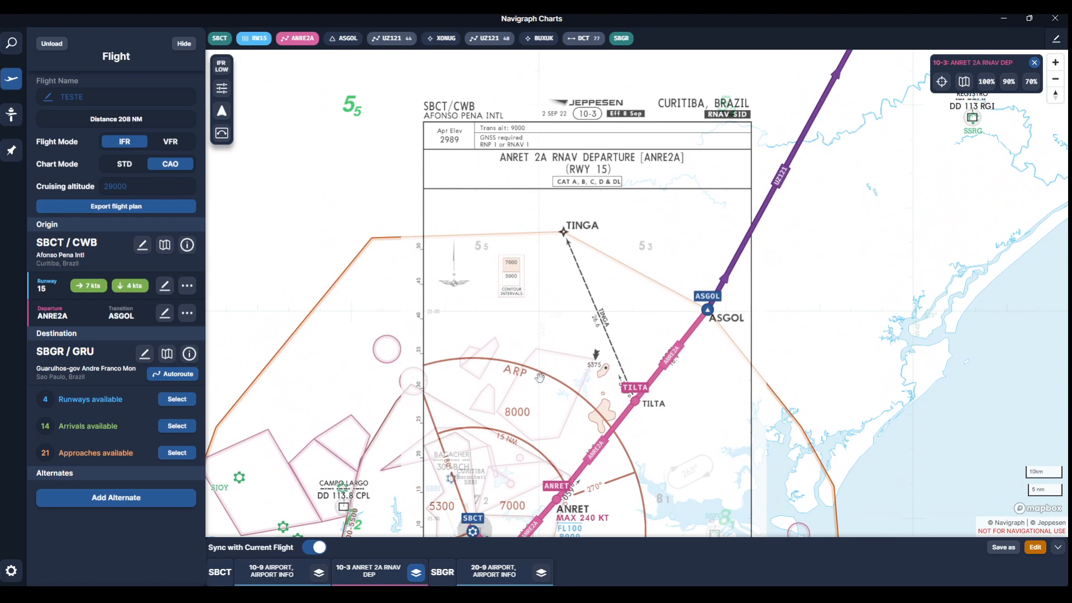
left_click_drag(539, 378, 535, 334)
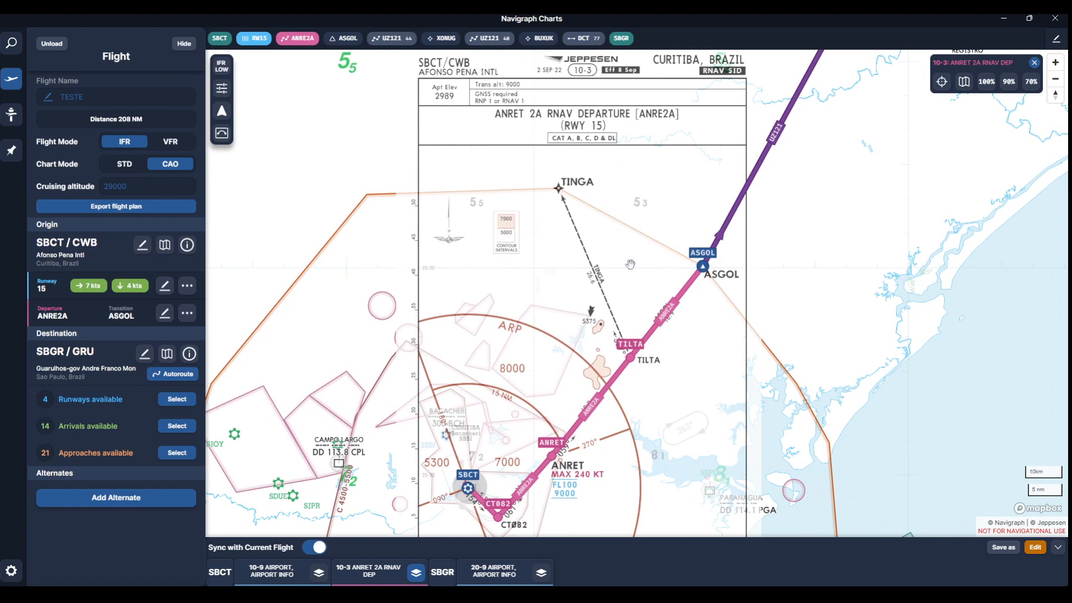
left_click_drag(616, 371, 605, 325)
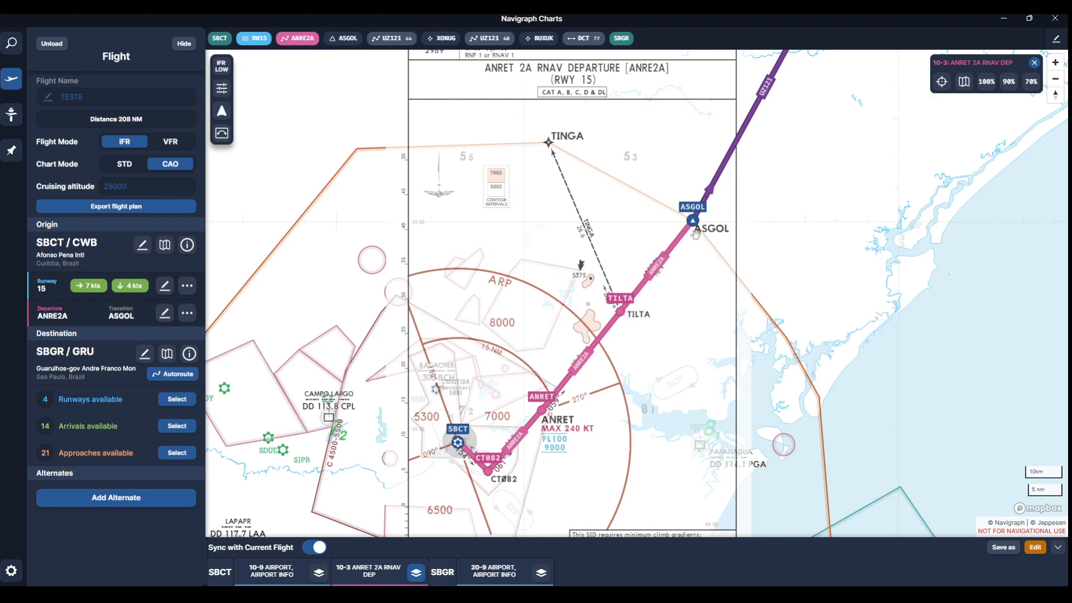
left_click_drag(639, 354, 645, 275)
mouse_move(578, 391)
left_mouse_down()
mouse_move(590, 334)
mouse_move(574, 402)
left_mouse_up()
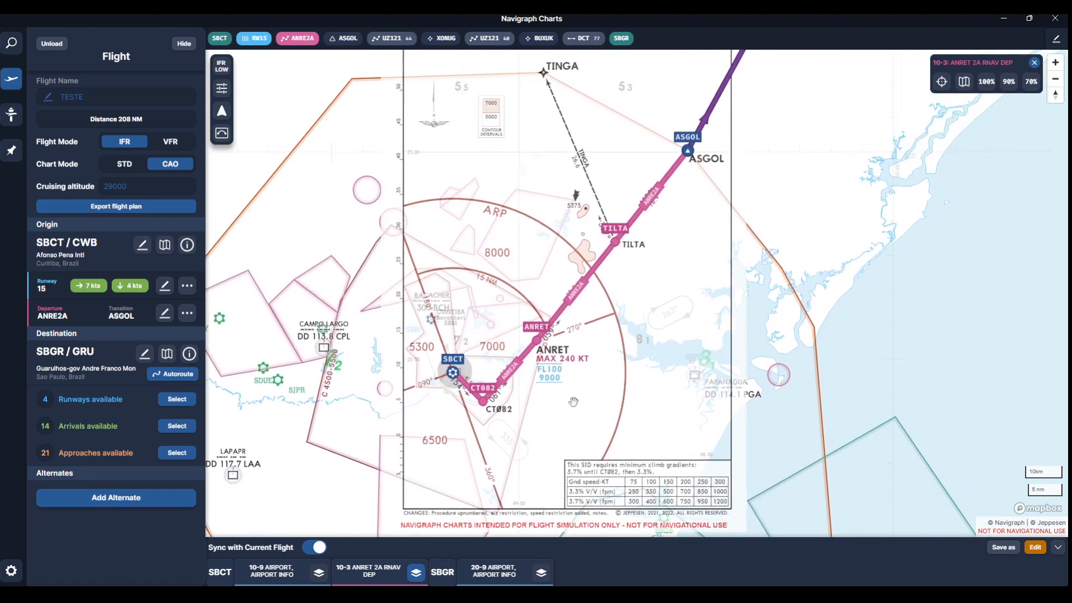
left_click_drag(560, 287, 560, 384)
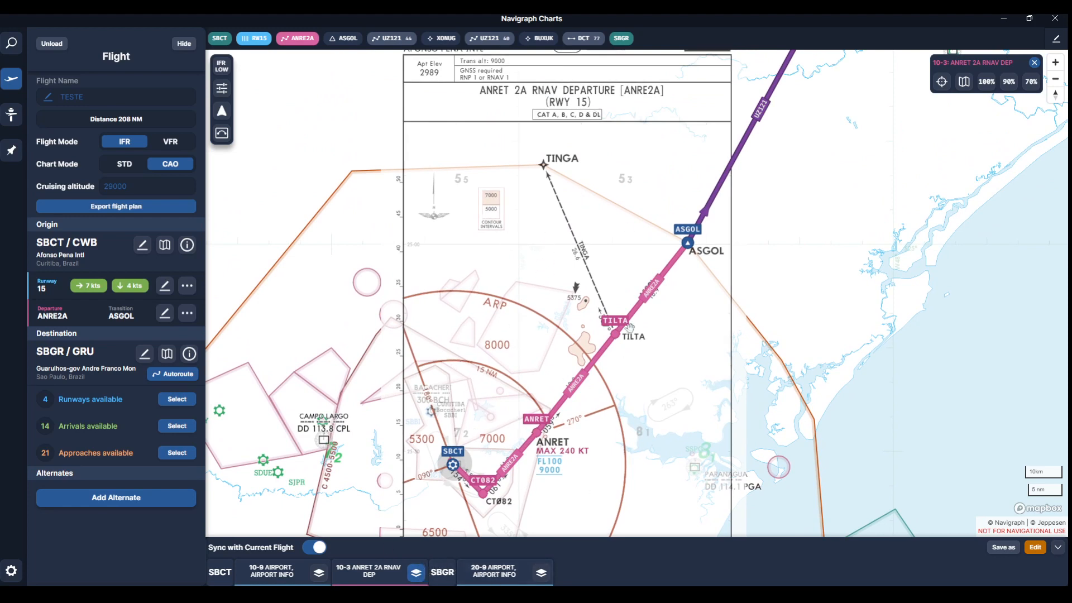
- Open the ANRET 2A departure chart as a full page, return to its map overlay, and bring the full page back
left_click(368, 576)
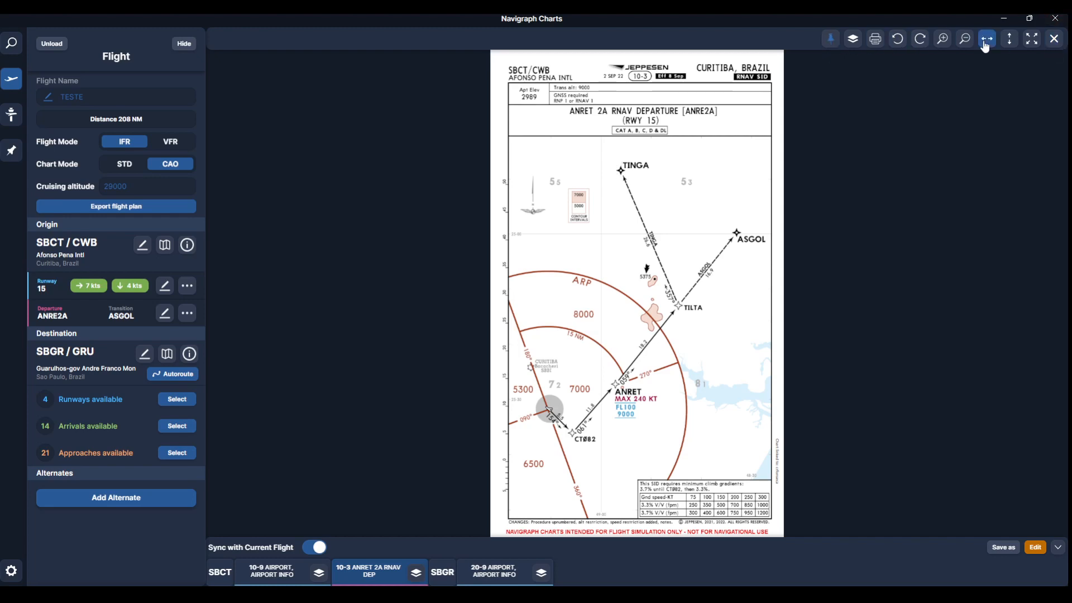
left_click(853, 39)
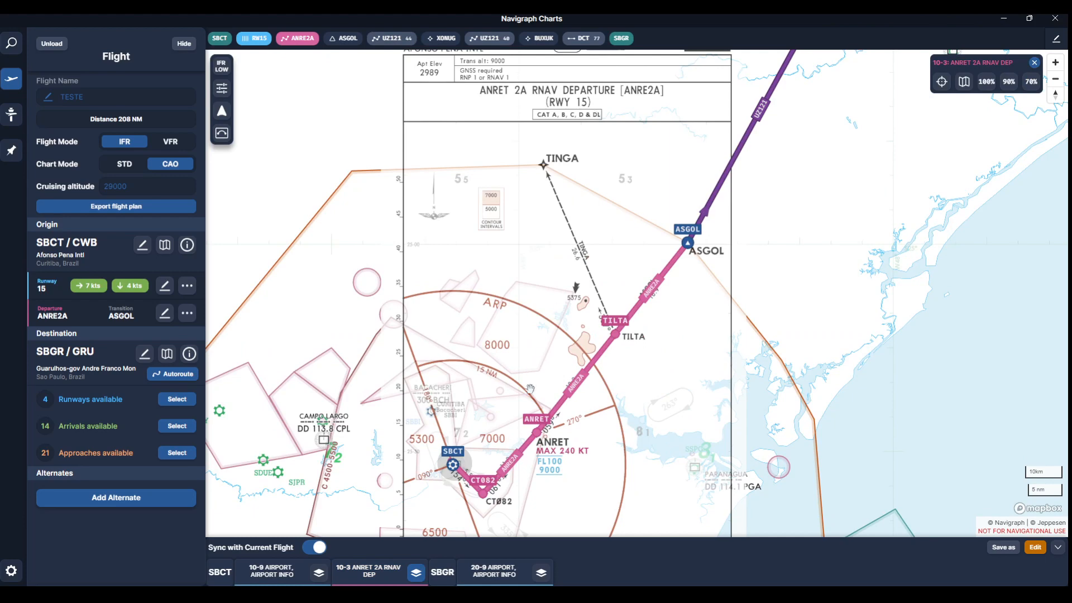
left_click(416, 572)
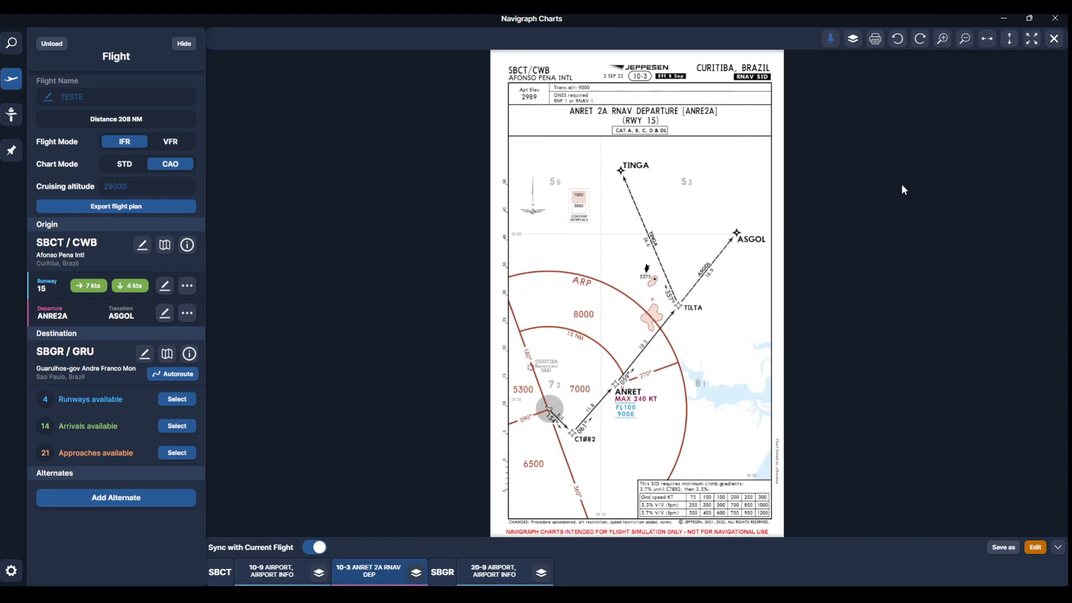
- Rotate the ANRET 2A departure chart counterclockwise through a full turn until it is upright again
left_click(898, 39)
left_click(898, 39)
left_click(898, 39)
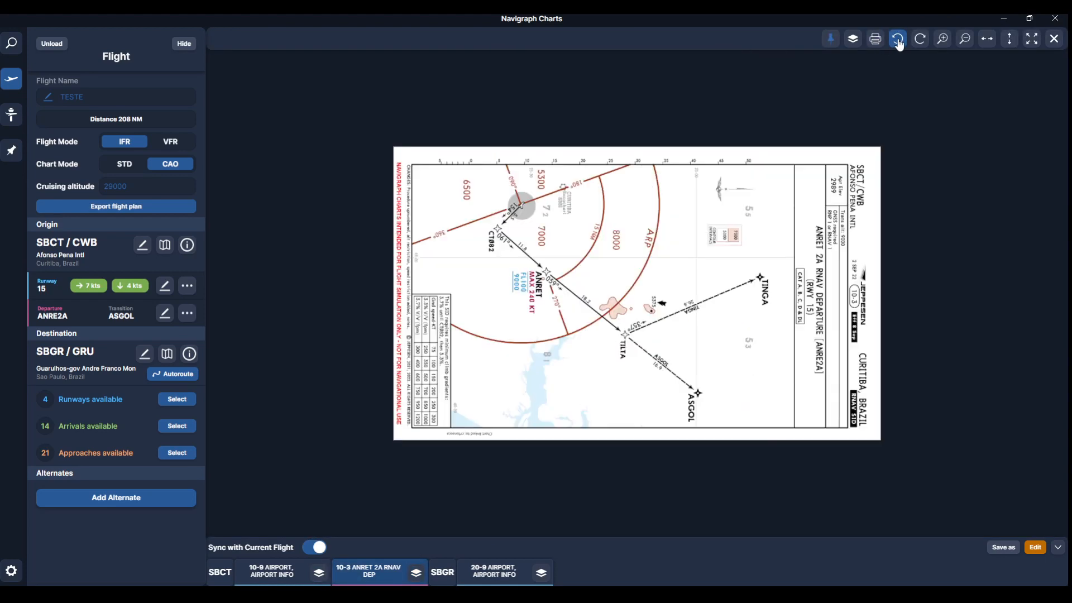
left_click(898, 40)
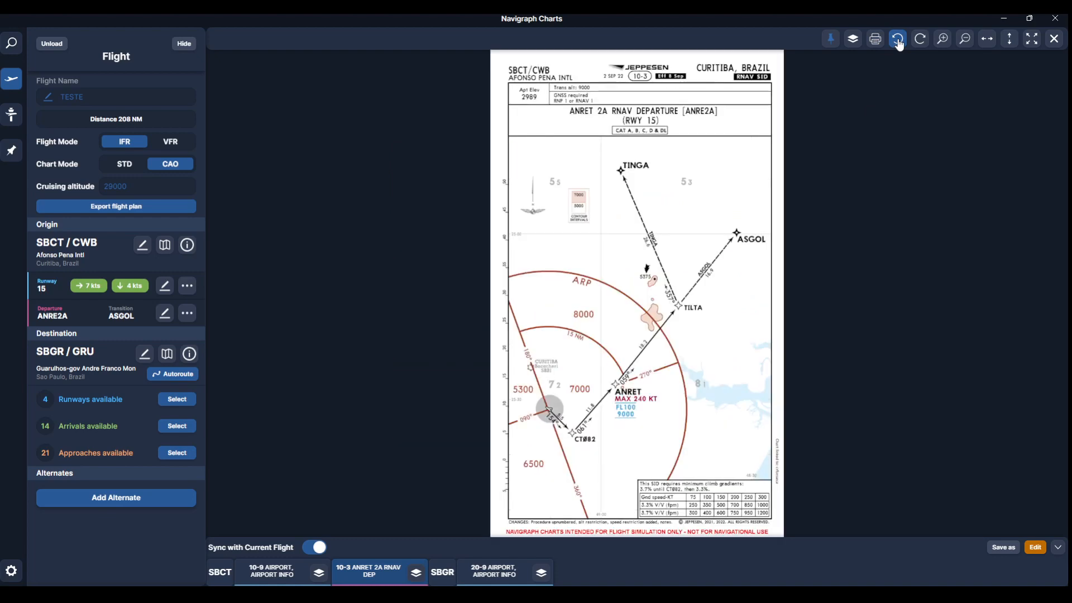
- Try the departure chart's zoom, fit-to-width, fit-to-height and full-screen views, and close the chart to return to the map
left_click(942, 39)
left_click(966, 40)
left_click(987, 39)
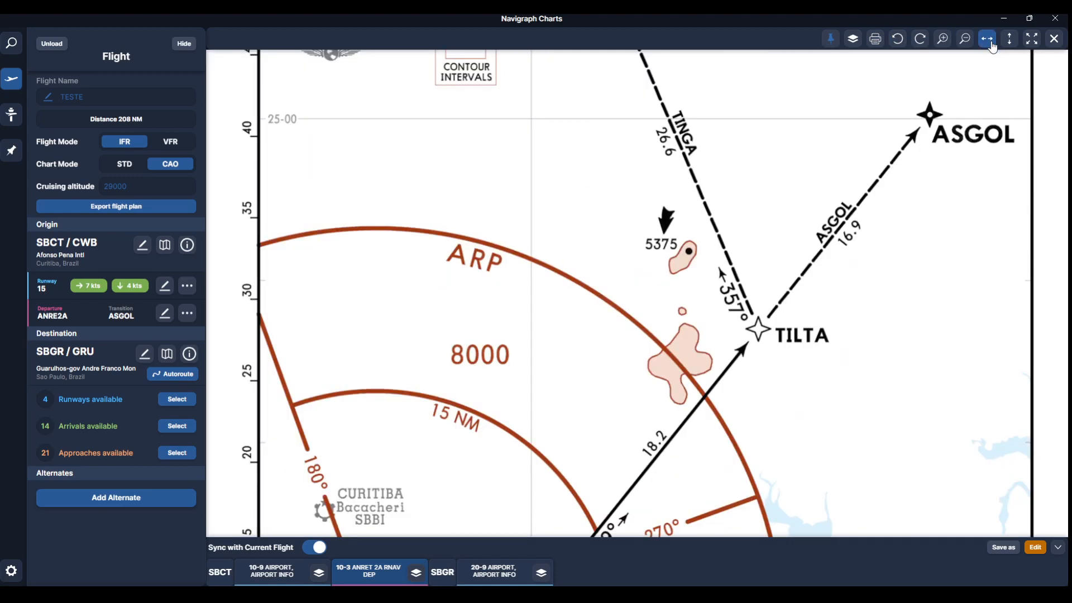
left_click_drag(752, 201, 773, 403)
scroll(772, 403, "up", 5)
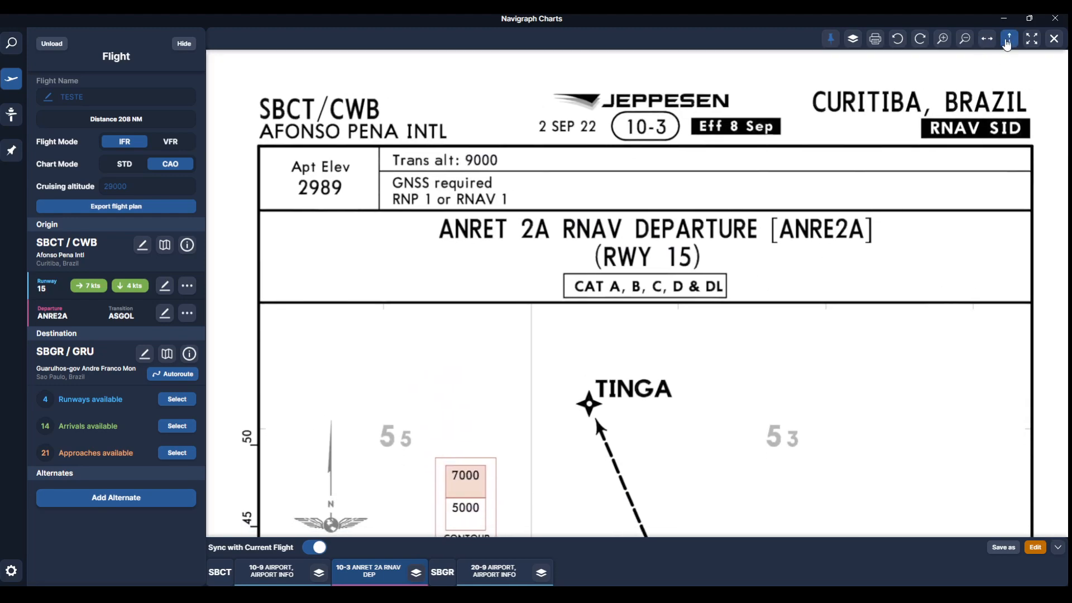
left_click(1010, 39)
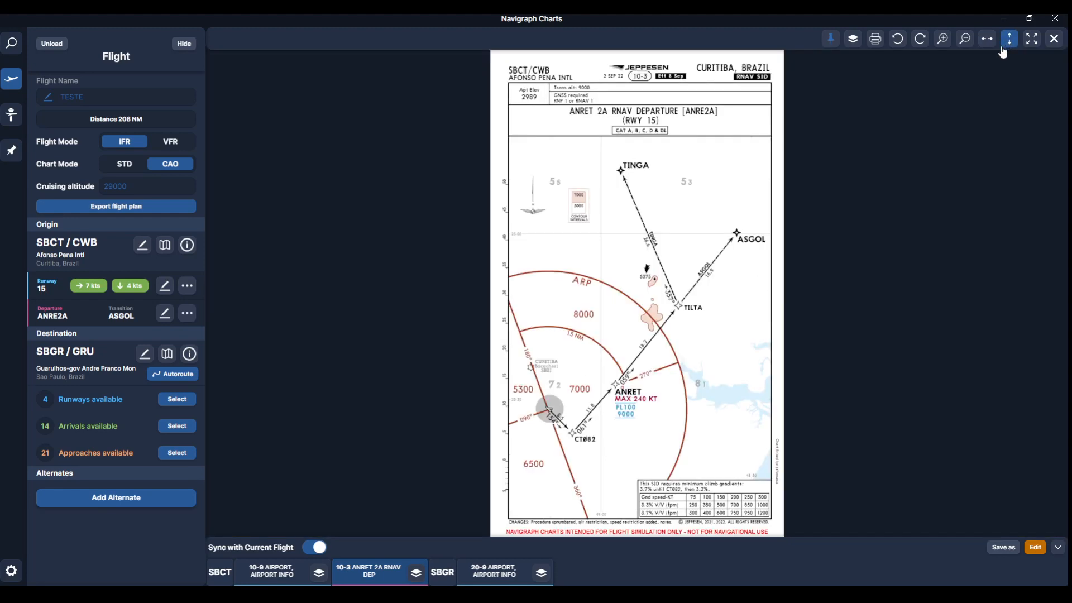
left_click(1032, 39)
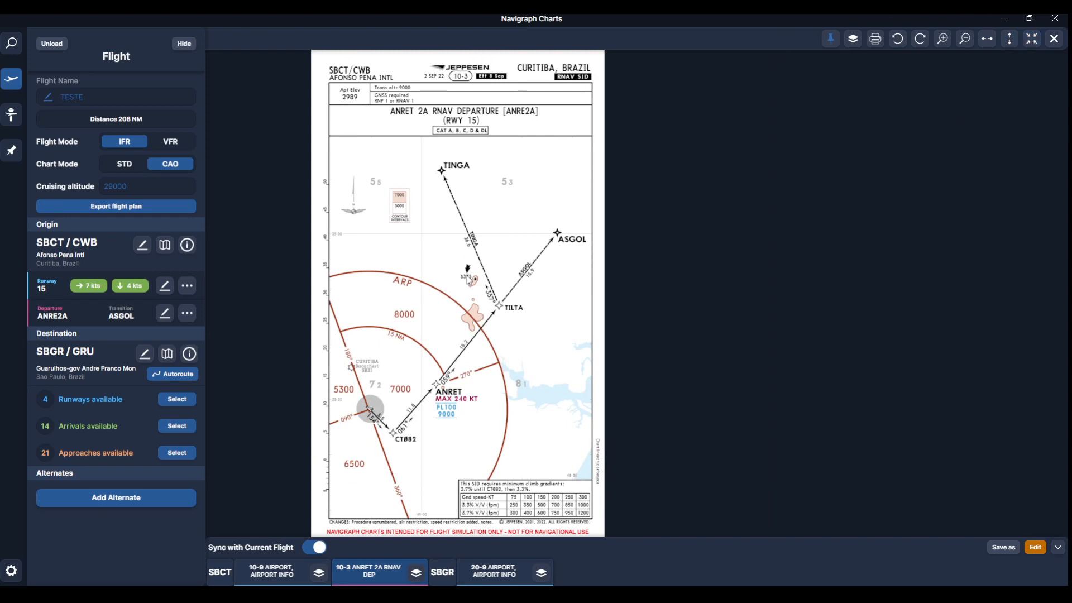
left_click(1059, 40)
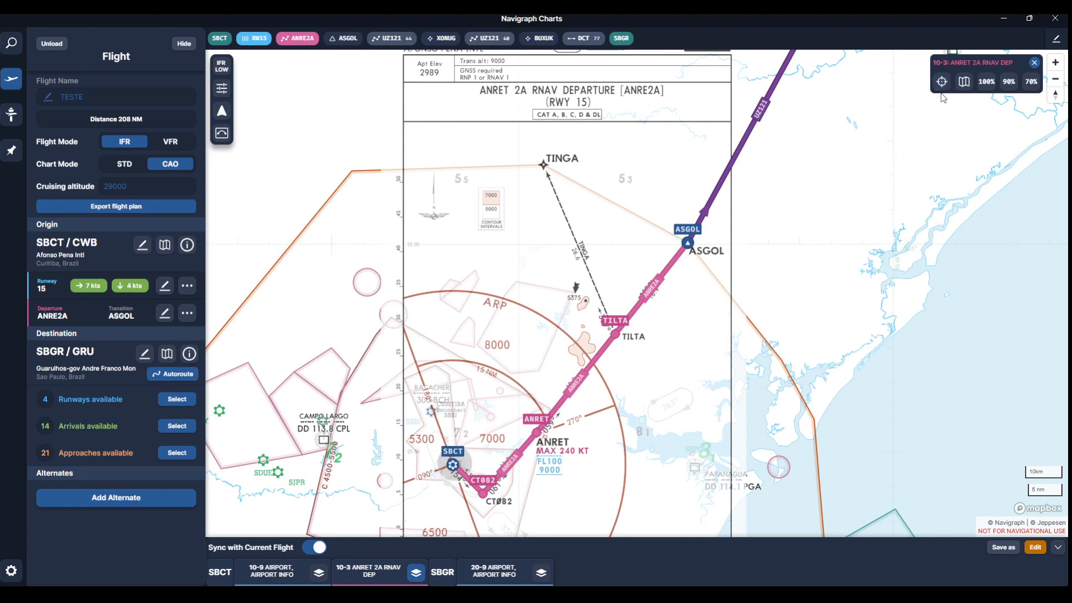
- Compare the departure chart overlay at 100%, 90% and 70% opacity, and remove the overlay from the map
left_click(988, 87)
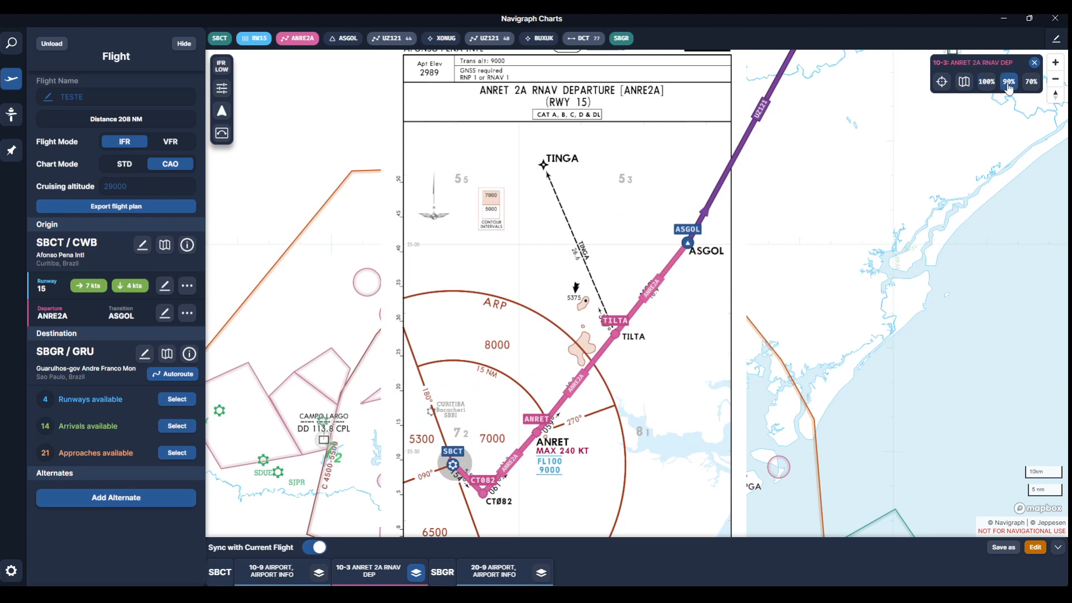
left_click(1009, 84)
left_click(1032, 83)
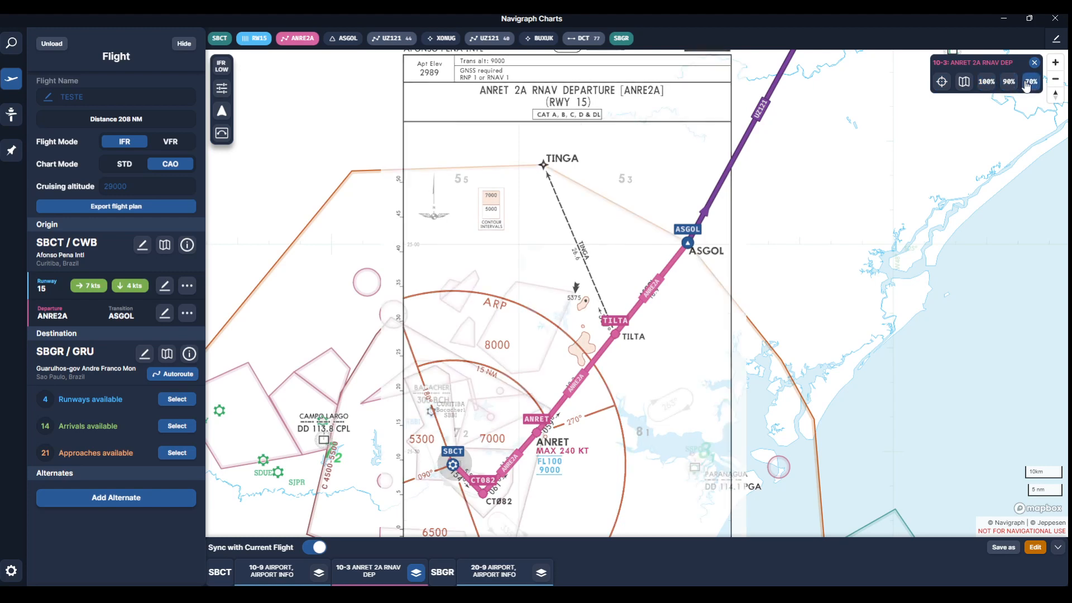
left_click(1009, 84)
left_click(1009, 82)
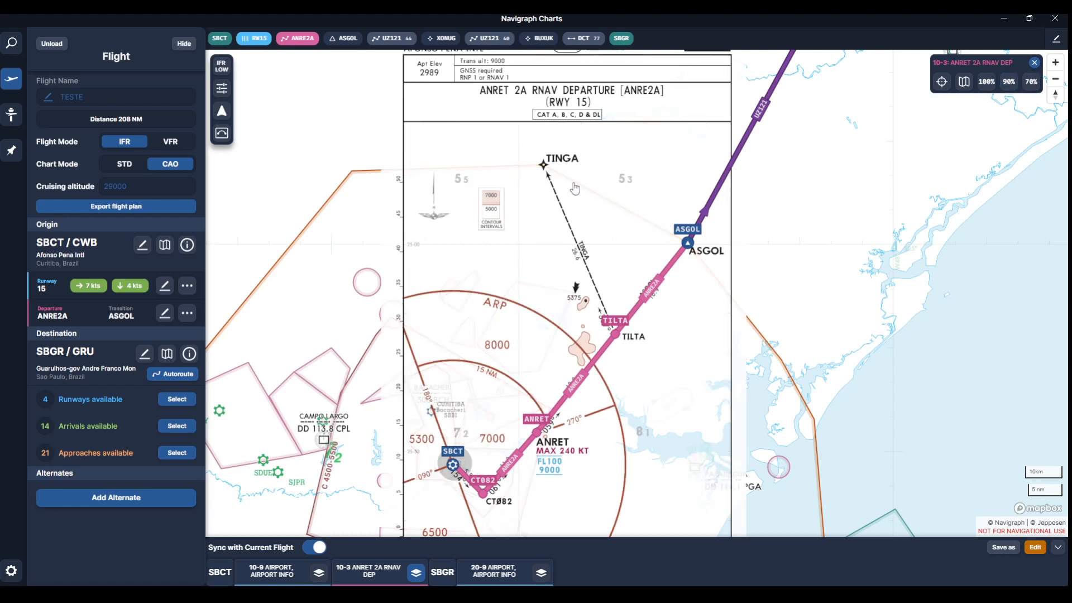
left_click(988, 84)
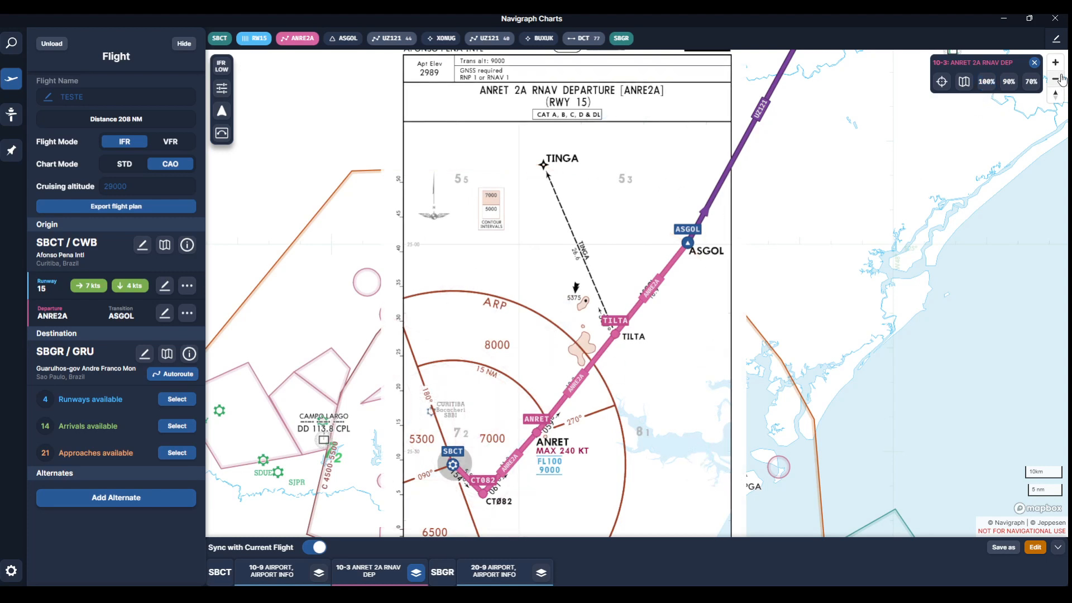
left_click(1032, 82)
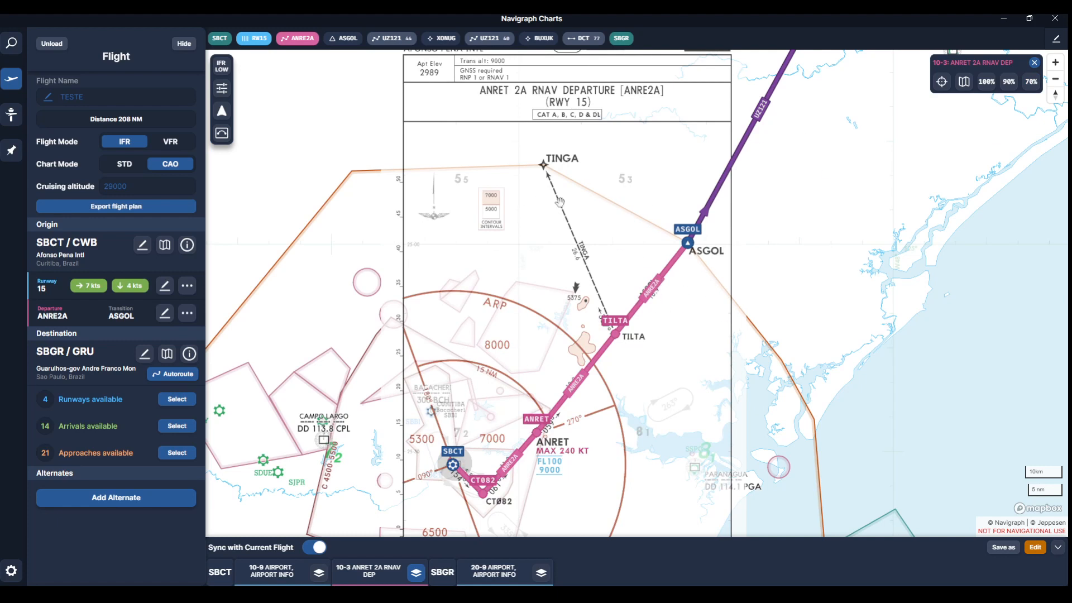
left_click(1035, 63)
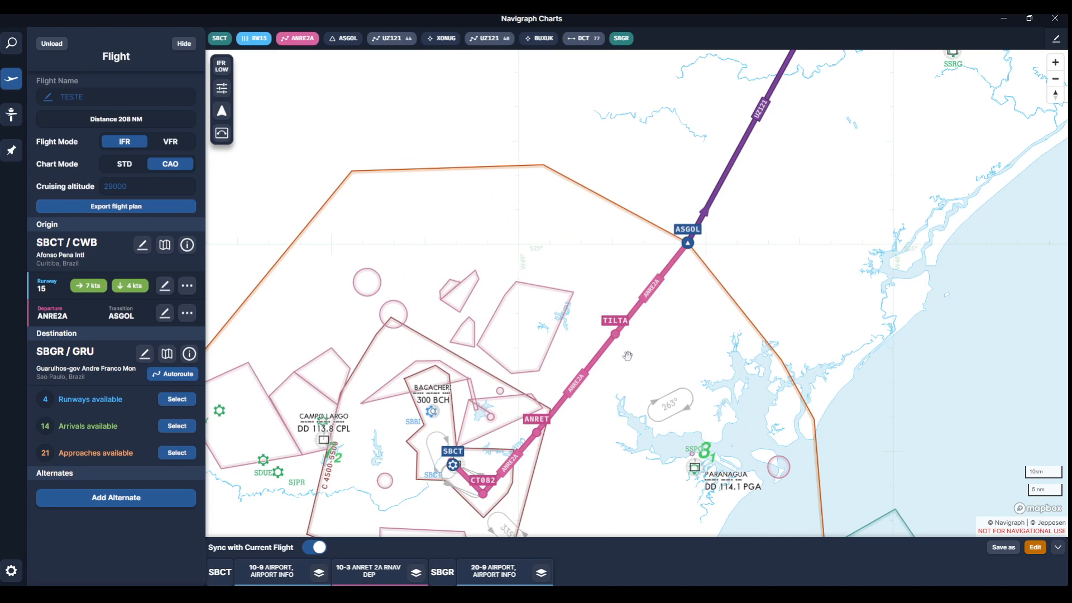
- Add runway 10R at SBGR to the route as the destination runway
scroll(688, 364, "down", 2)
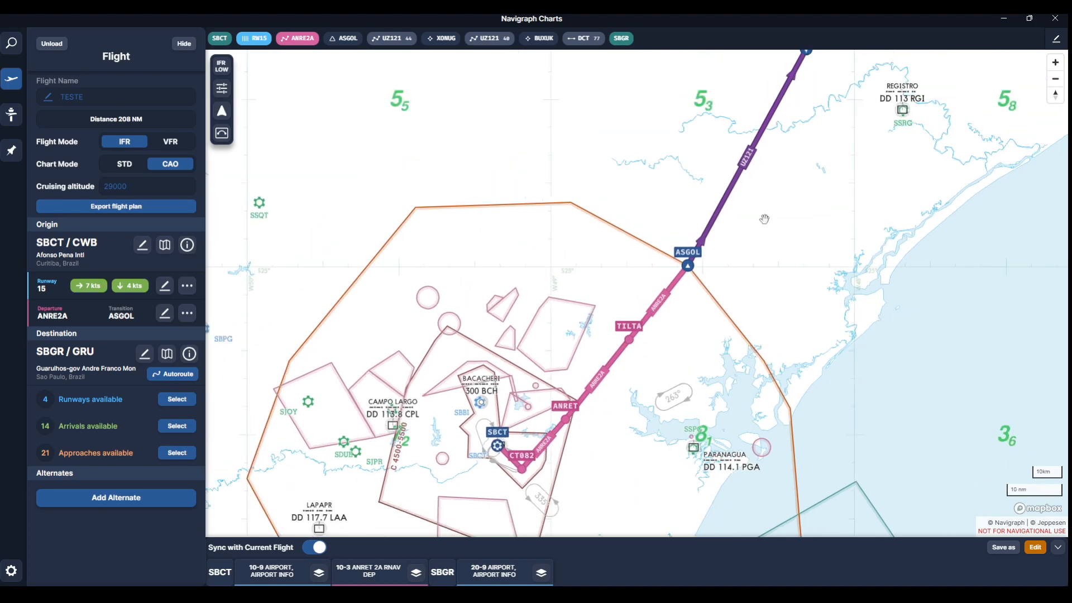
scroll(765, 218, "down", 2)
left_click_drag(681, 269, 625, 282)
scroll(623, 280, "down", 2)
left_click_drag(699, 184, 639, 272)
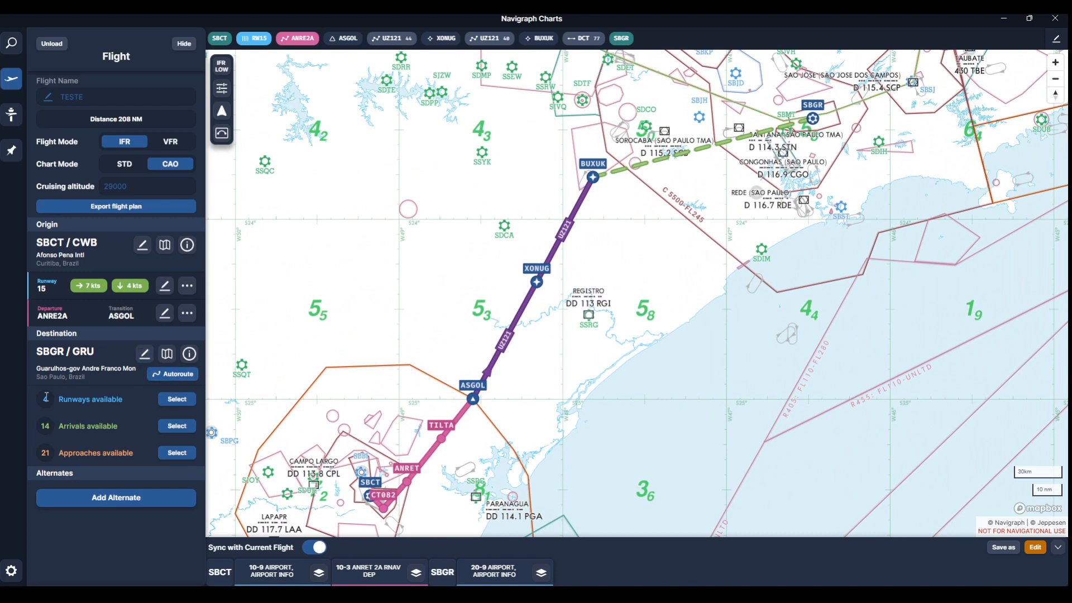
left_click(176, 397)
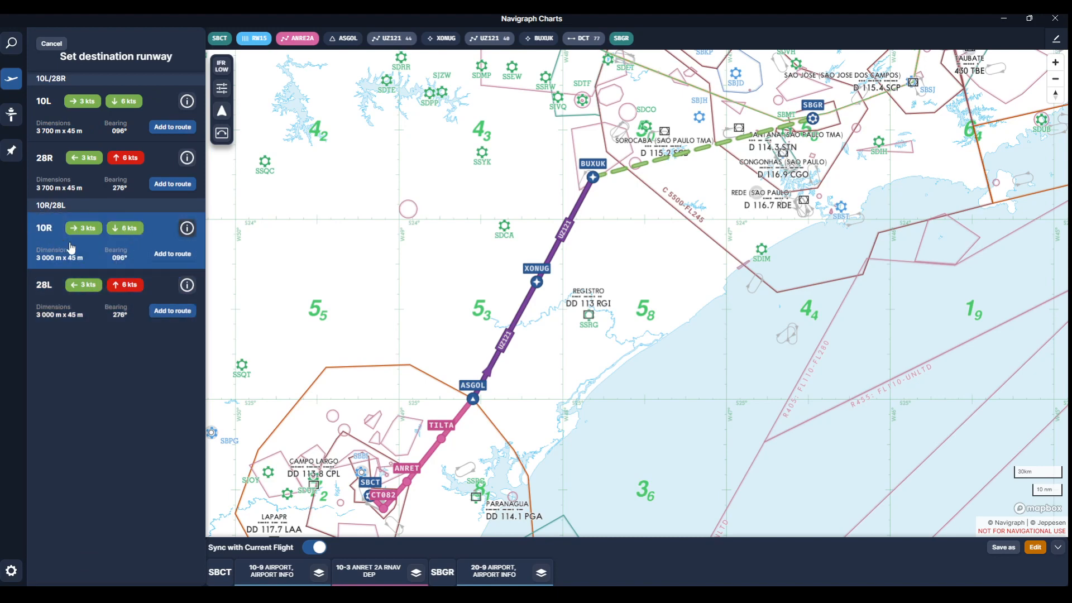
left_click(176, 255)
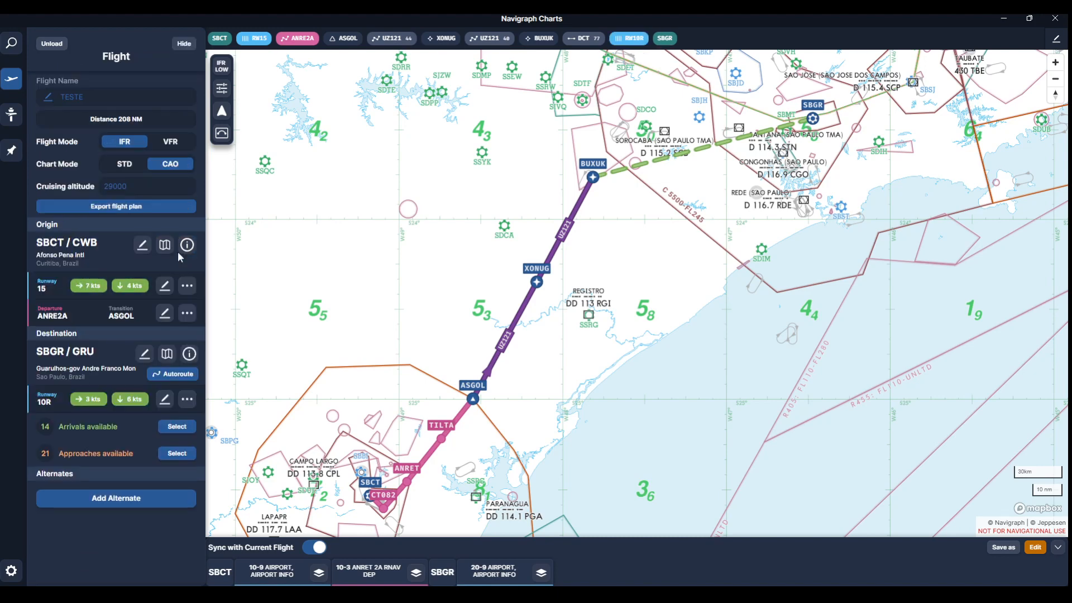
- Open the SBGR approach selection and preview the ILS Y, ILS Q and LOC P approaches to runway 10R via LOMEN
left_click(175, 454)
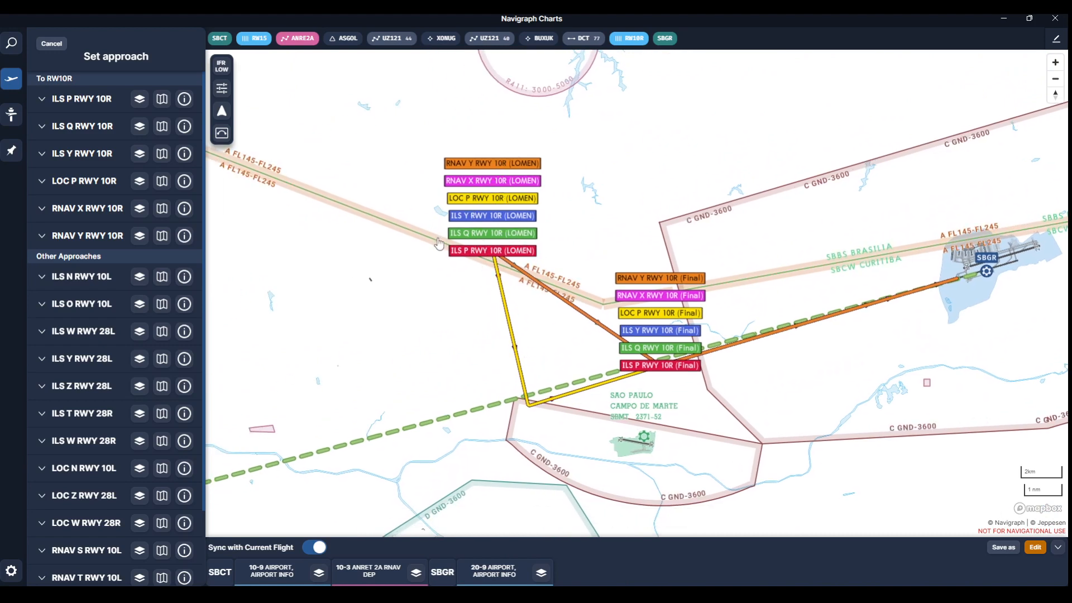
scroll(439, 244, "down", 5)
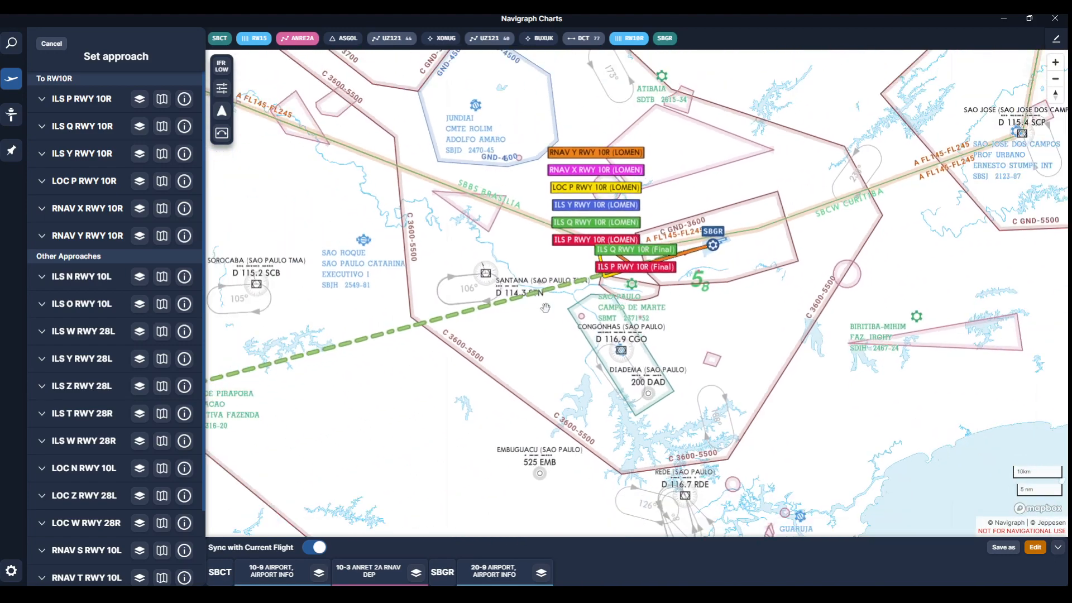
scroll(439, 330, "down", 2)
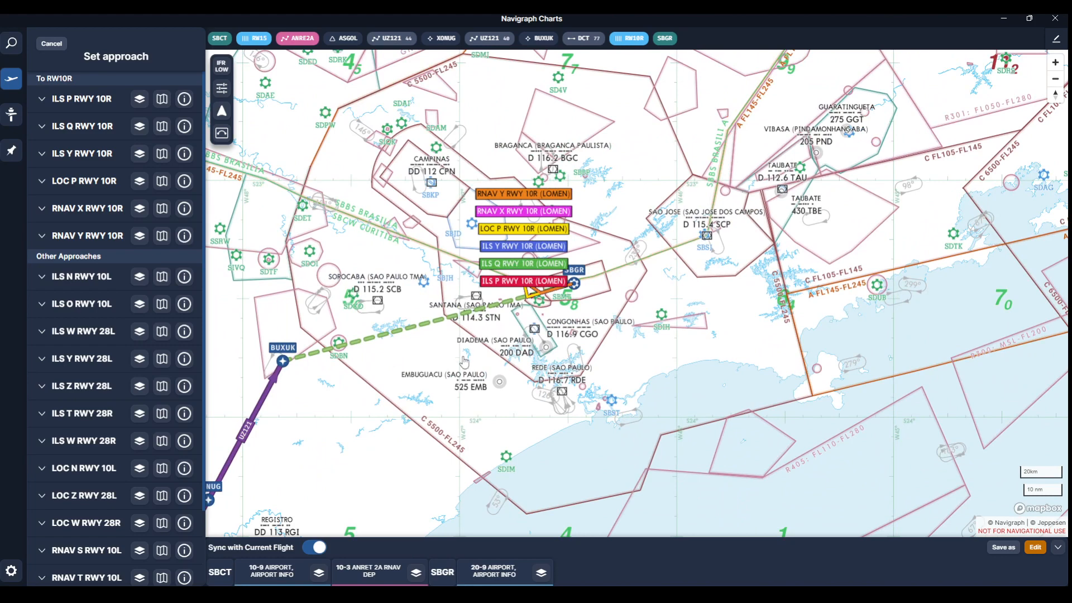
left_click_drag(465, 361, 576, 403)
scroll(580, 405, "up", 4)
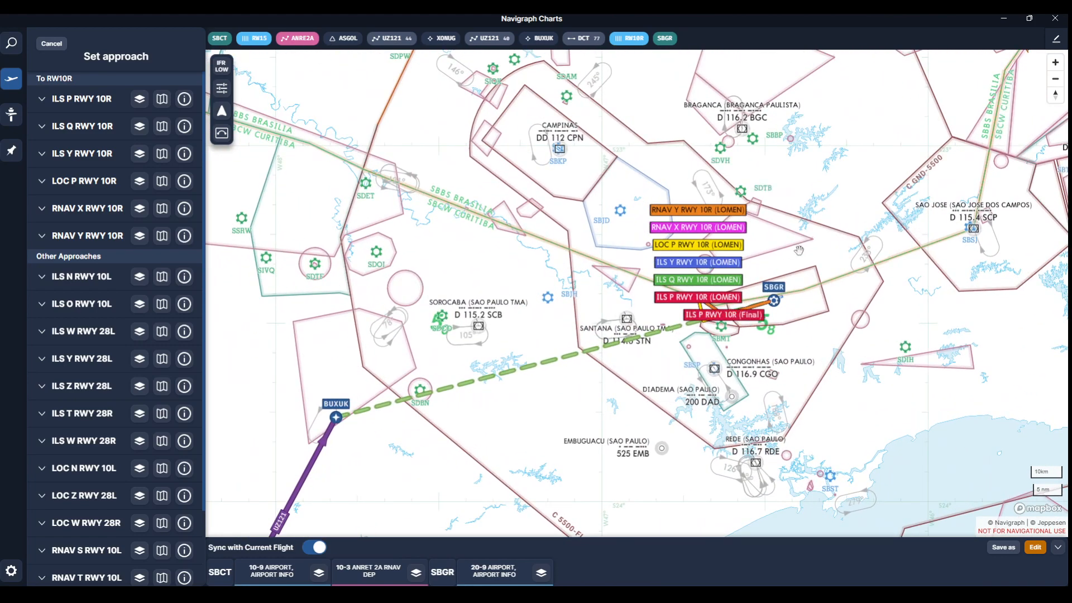
left_click(675, 263)
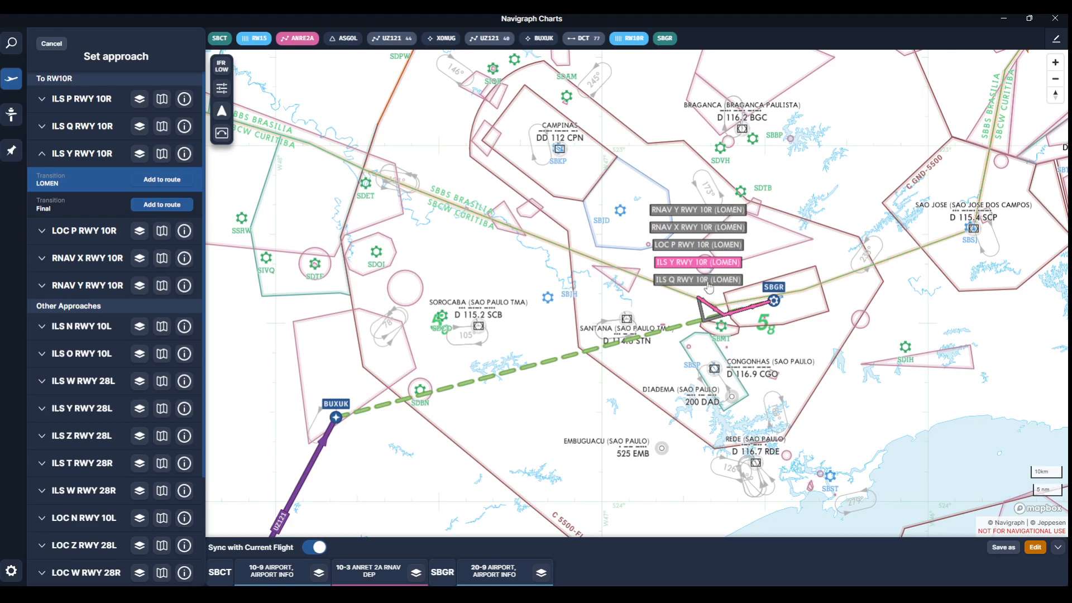
left_click(670, 281)
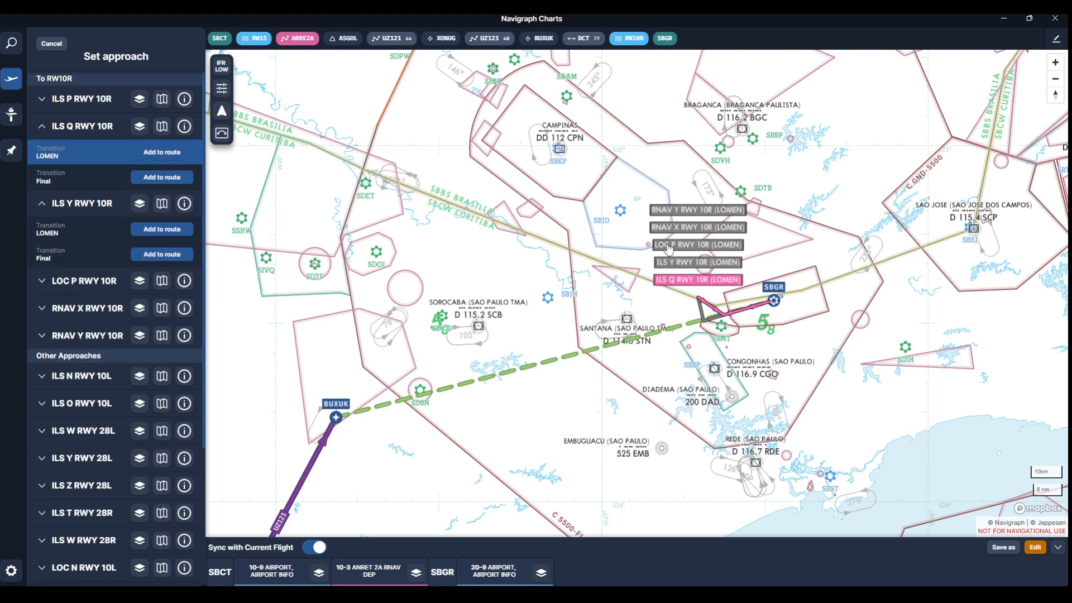
left_click(669, 247)
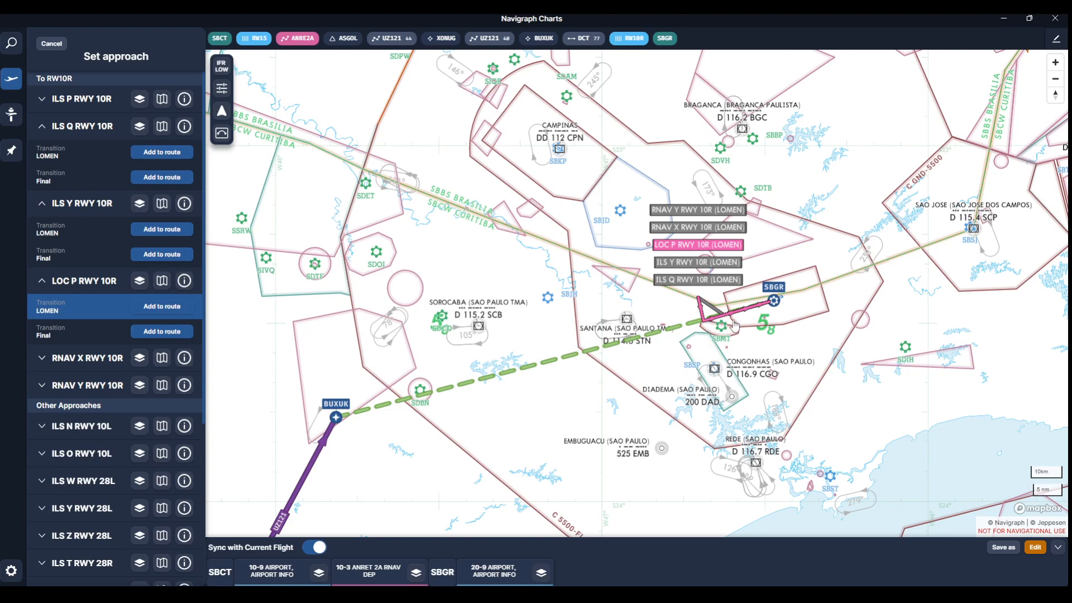
- Compare ILS Y, RNAV Y and RNAV X to runway 10R, and add the ILS Y approach with the LOMEN transition to the route
left_click(702, 264)
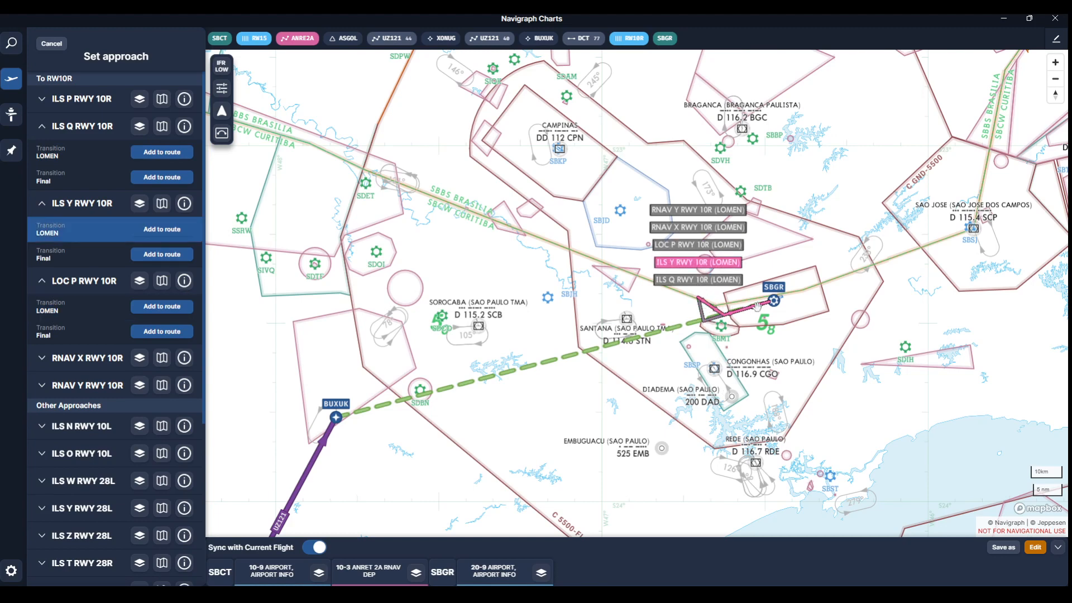
left_click(718, 211)
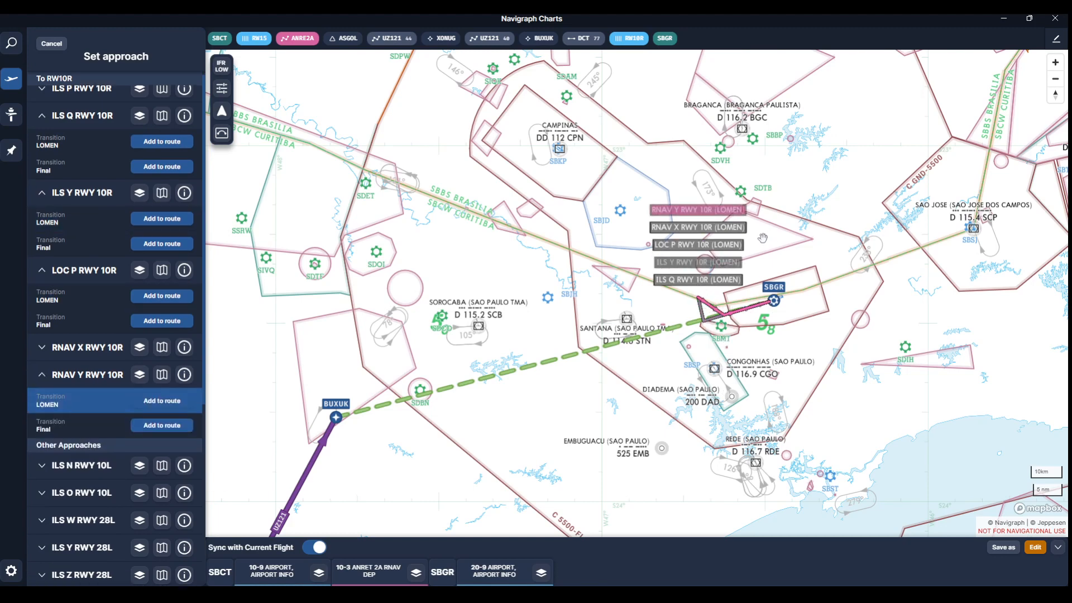
left_click(729, 232)
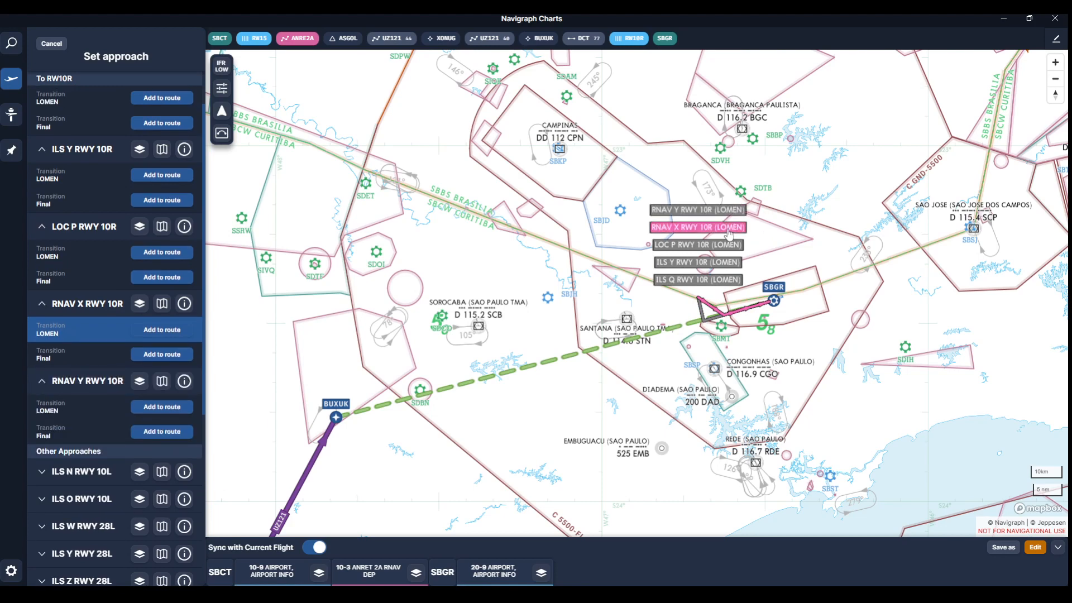
left_click(713, 268)
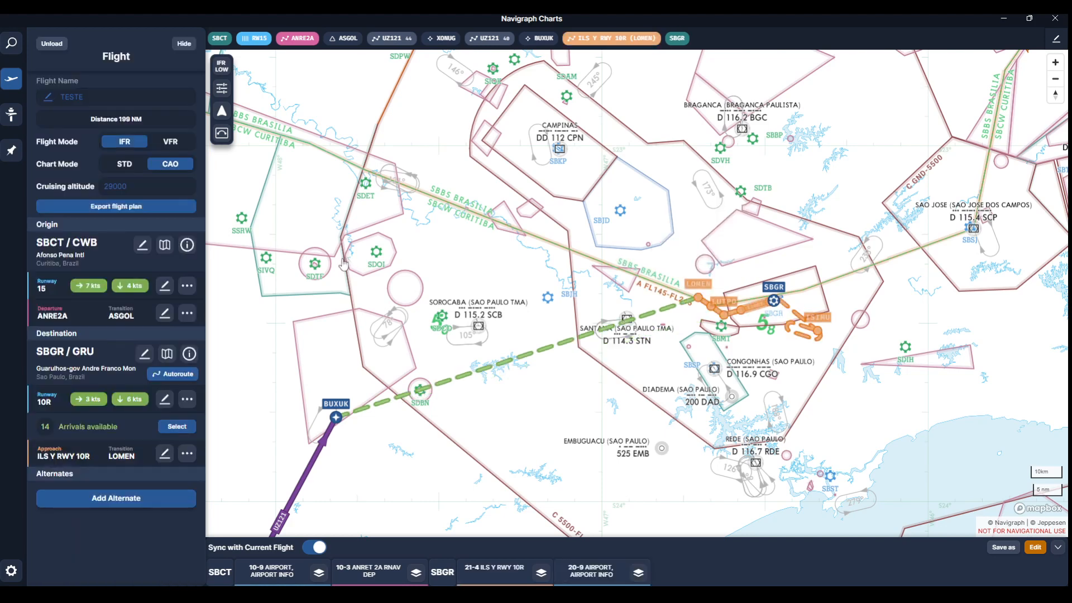
- Open the SBGR arrival selection and preview the EVRA1C arrival from BUXUK on the map
left_click_drag(377, 433, 497, 450)
scroll(537, 296, "down", 4)
scroll(497, 451, "up", 3)
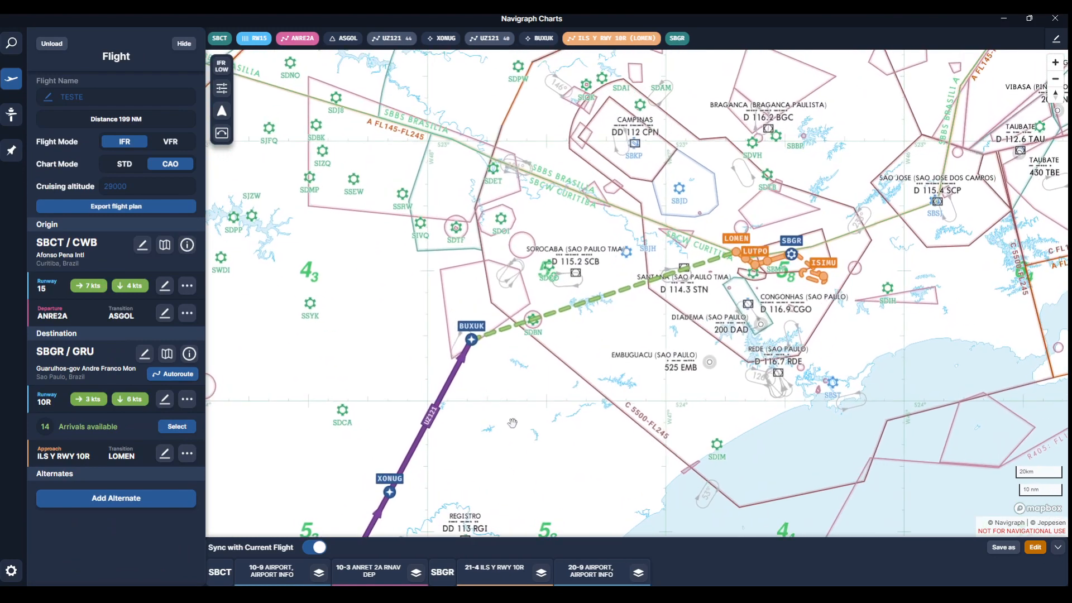
left_click_drag(686, 313, 667, 373)
scroll(677, 334, "up", 1)
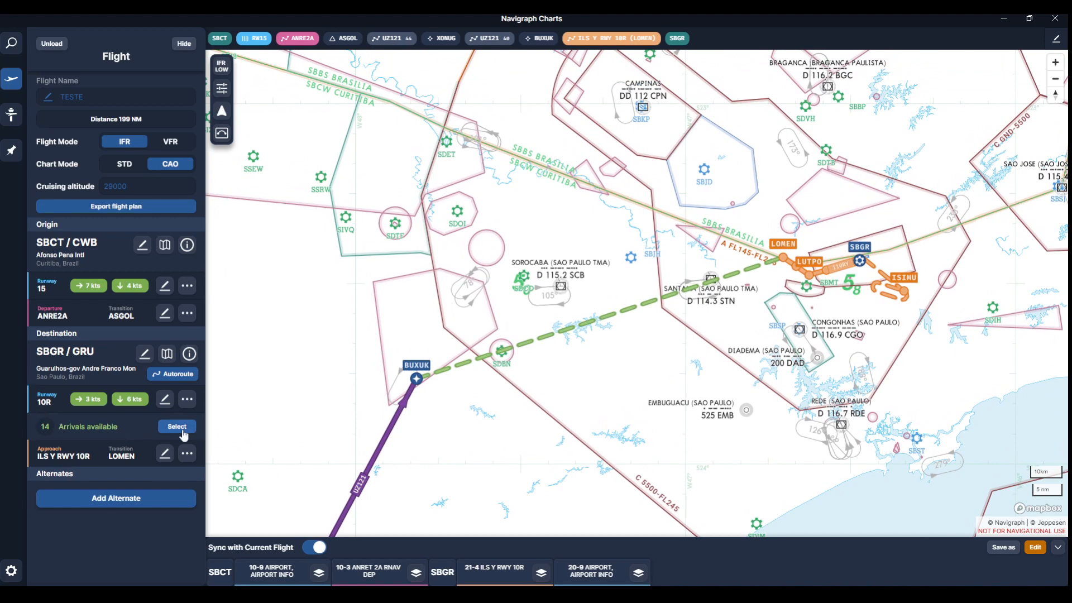
left_click(177, 427)
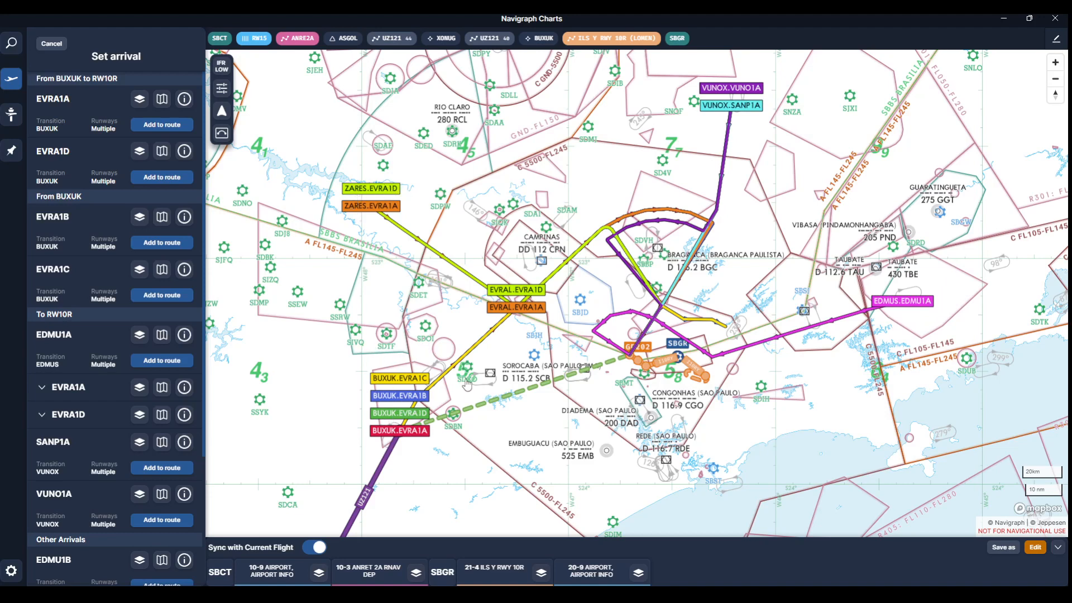
scroll(485, 464, "up", 2)
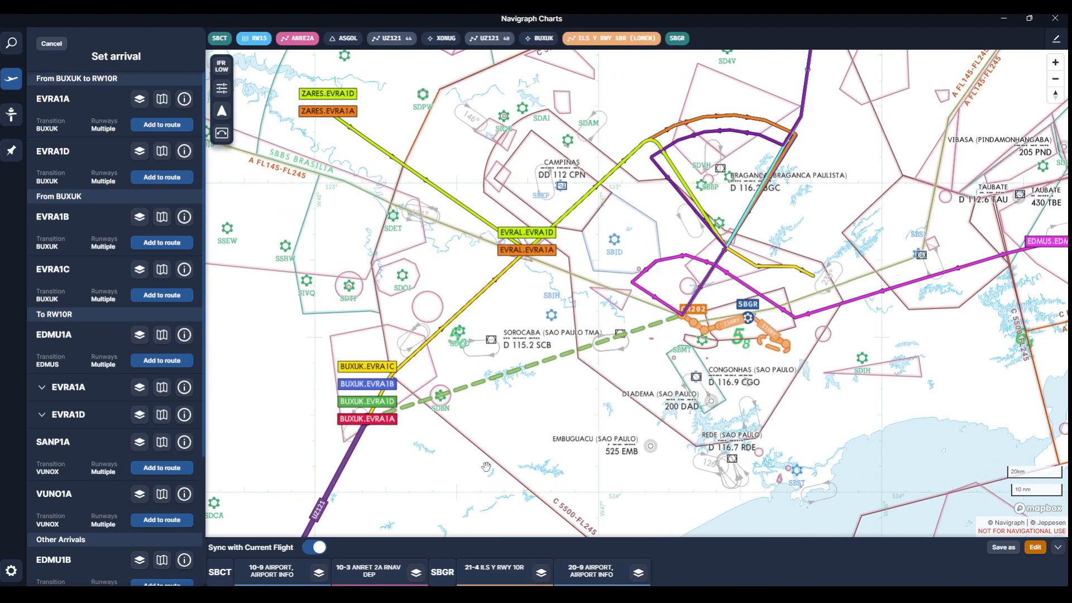
left_click_drag(487, 467, 515, 439)
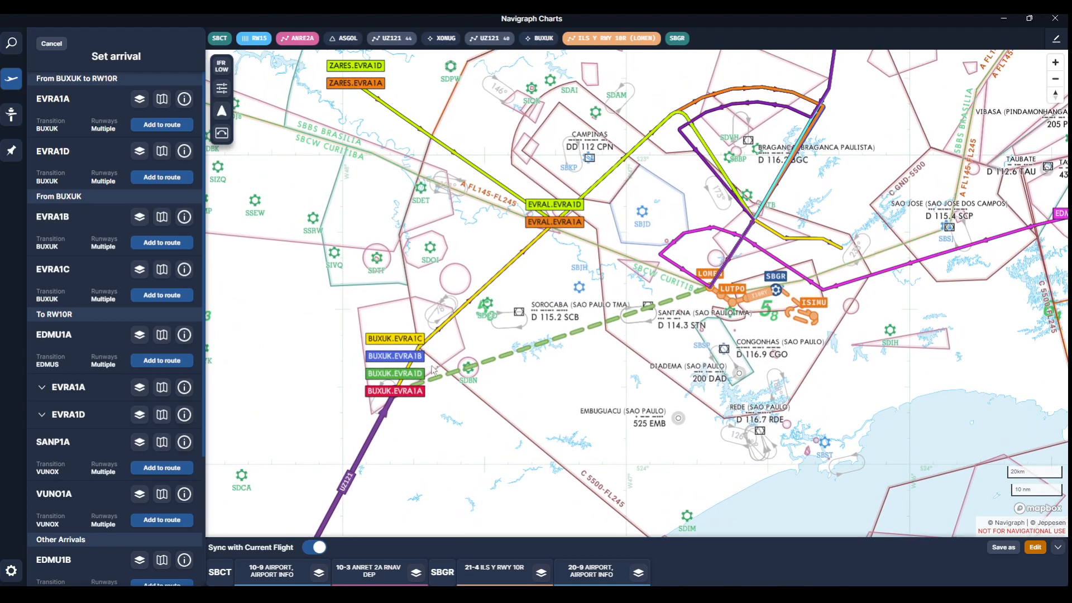
left_click(419, 341)
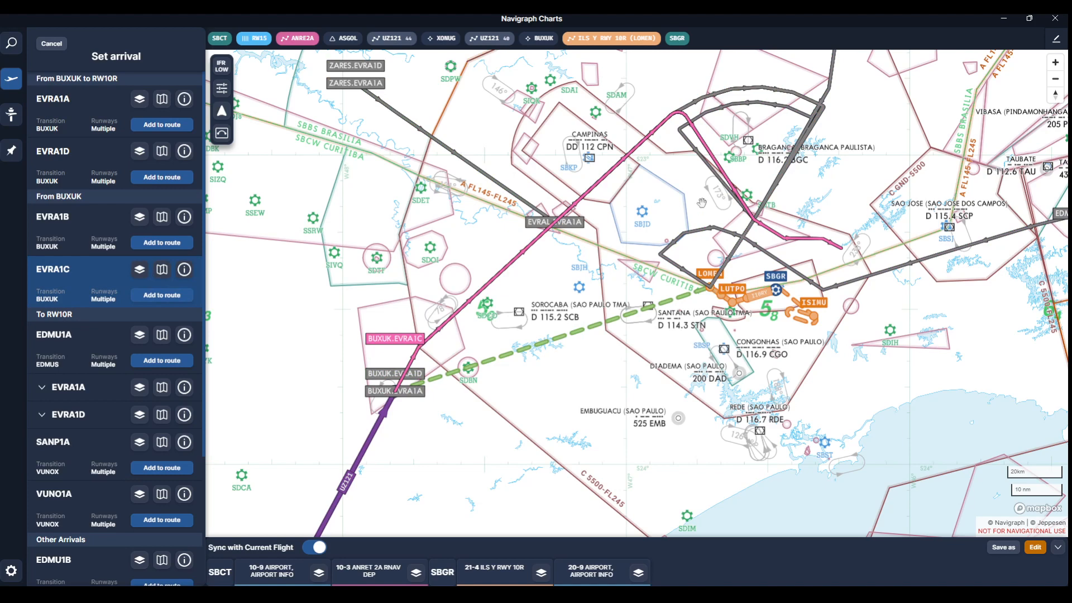
- Compare the EVRA1D and EVRA1A arrivals from BUXUK on the map, and leave the arrival selection without adding one
left_click(385, 379)
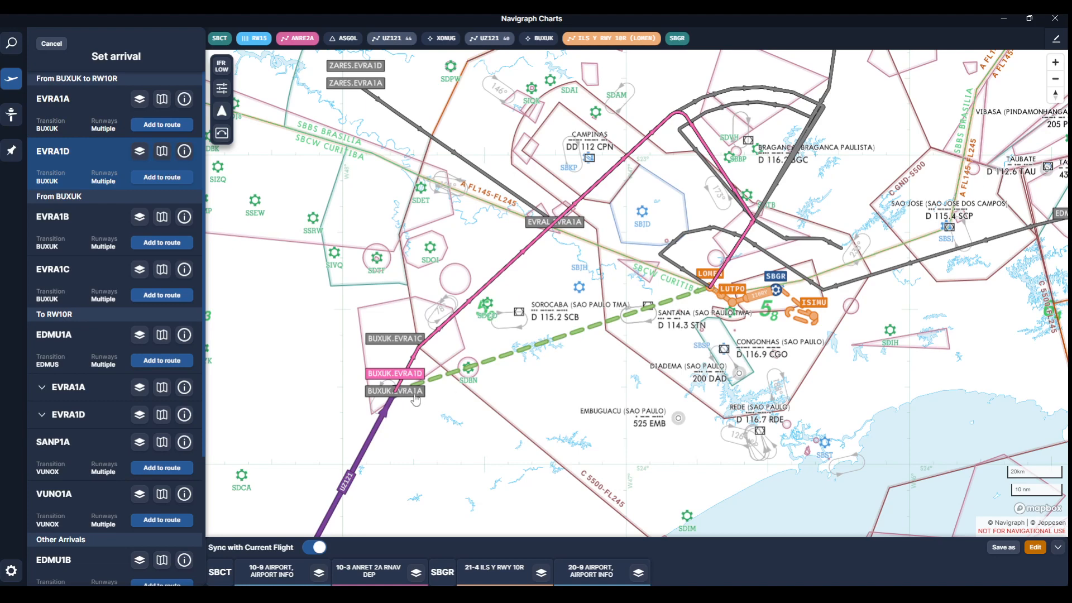
left_click(414, 393)
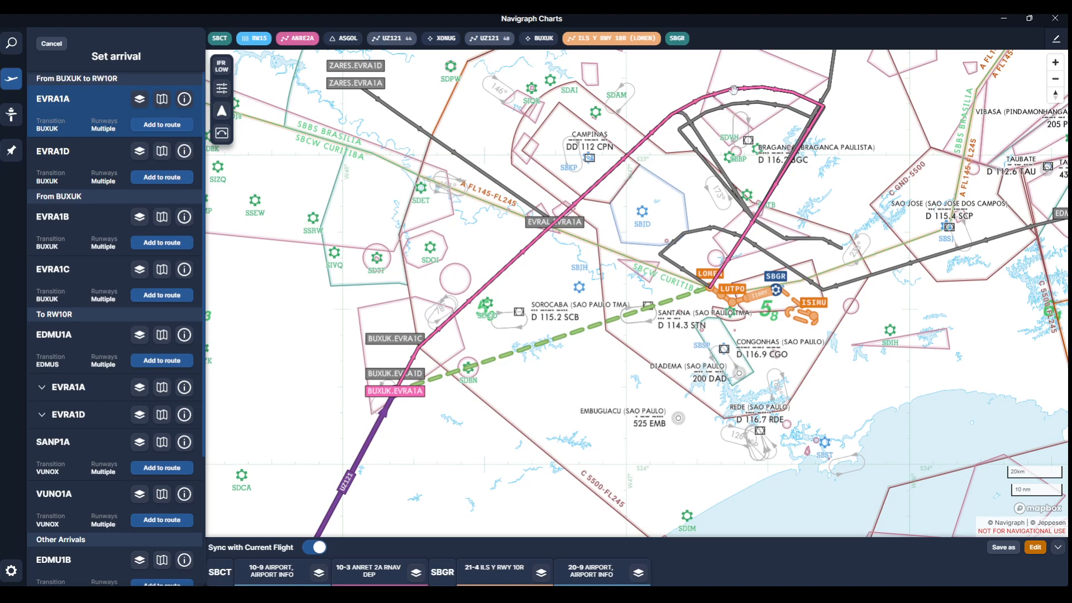
left_click(394, 375)
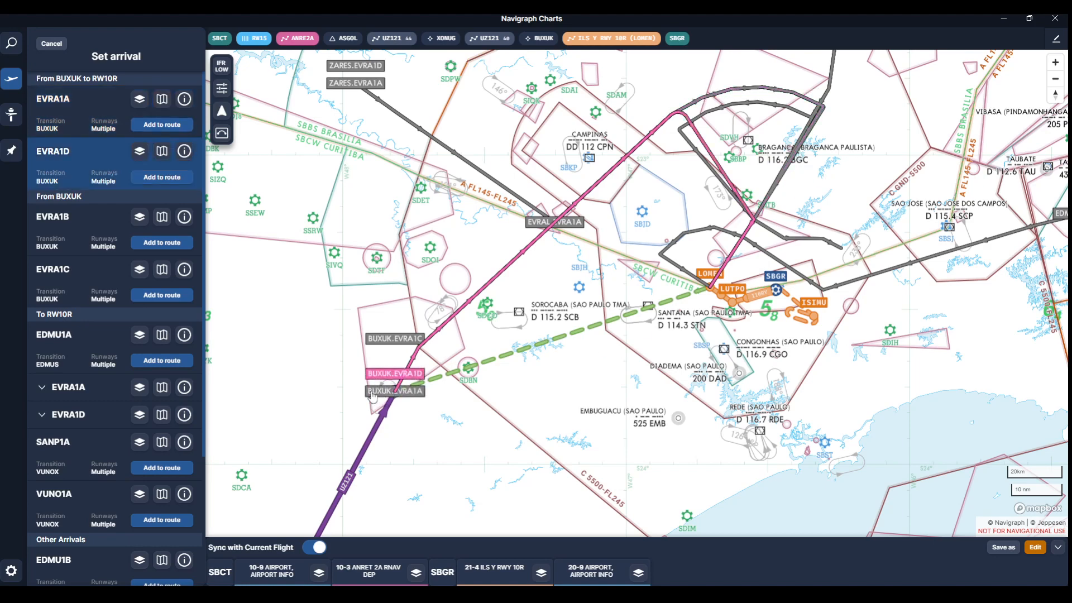
left_click(373, 394)
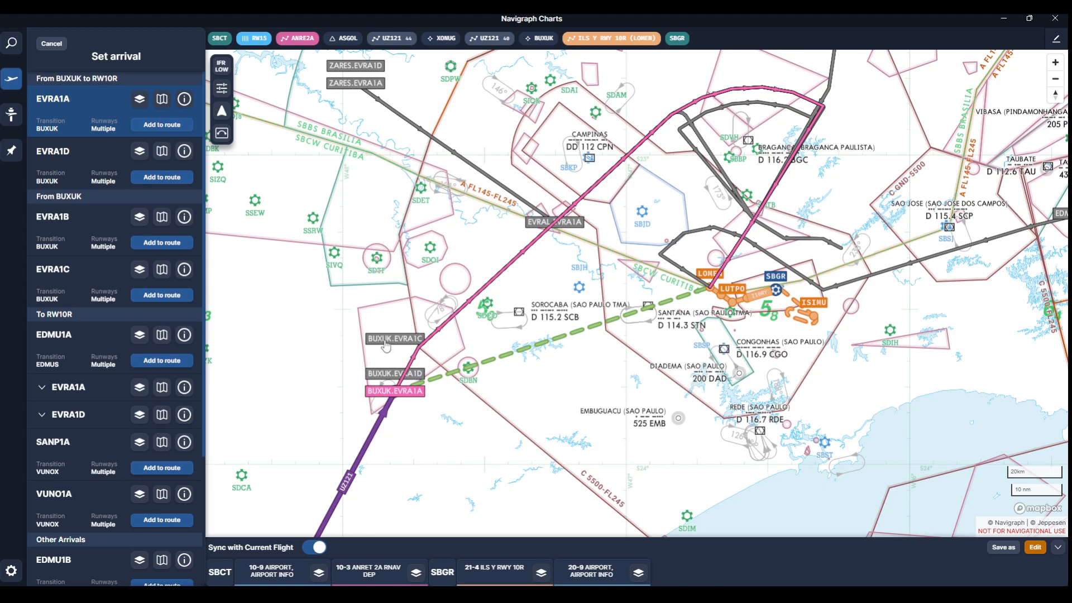
left_click(53, 45)
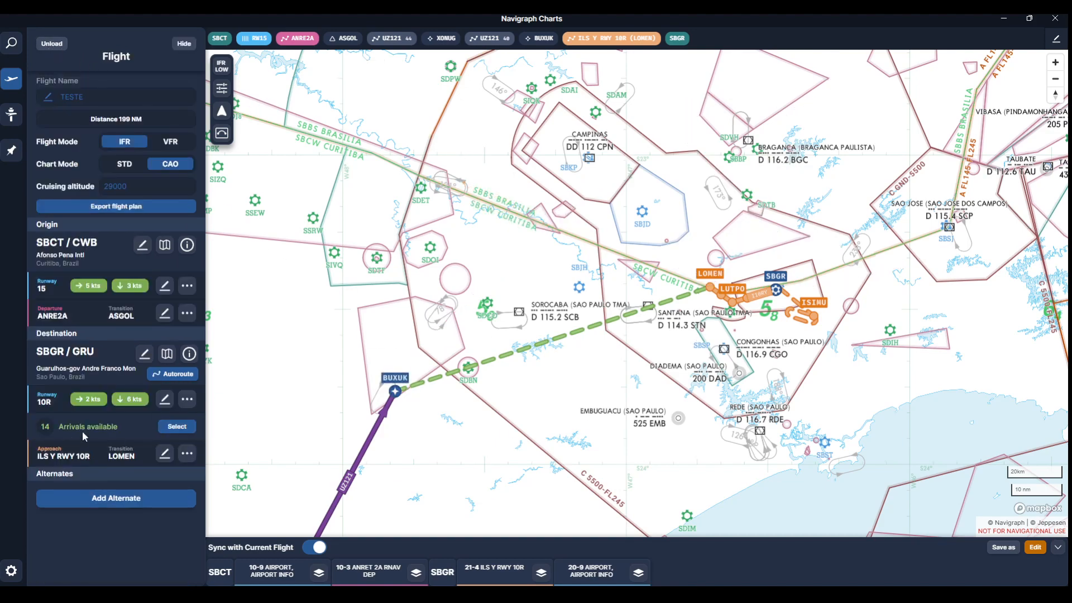
- Reopen the SBGR arrival selection and compare the paths of the EVRA1B and EVRA1C arrivals from BUXUK
left_click(169, 428)
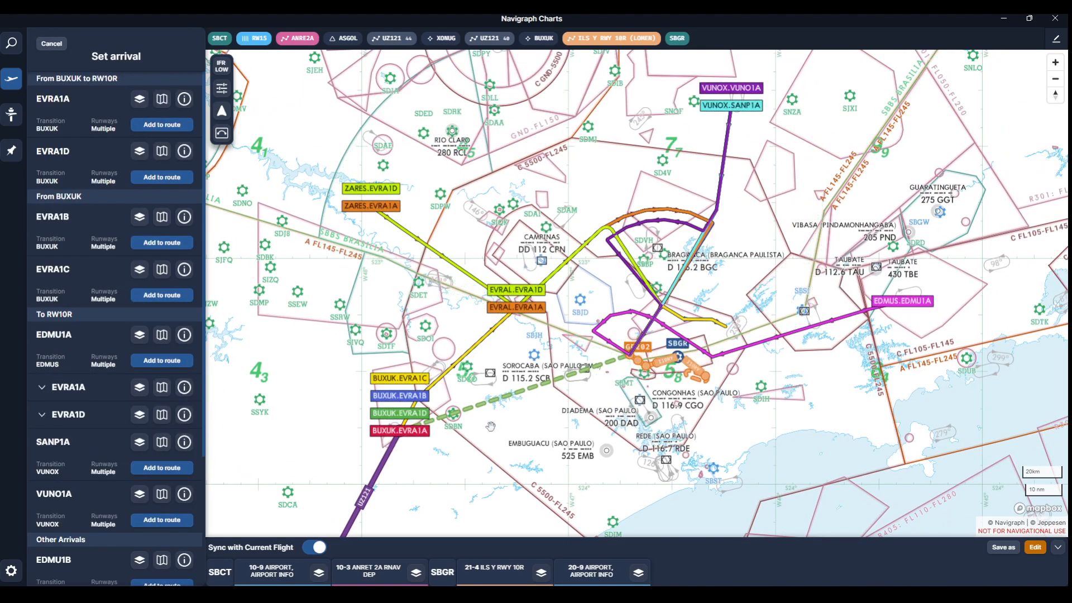
scroll(490, 426, "up", 3)
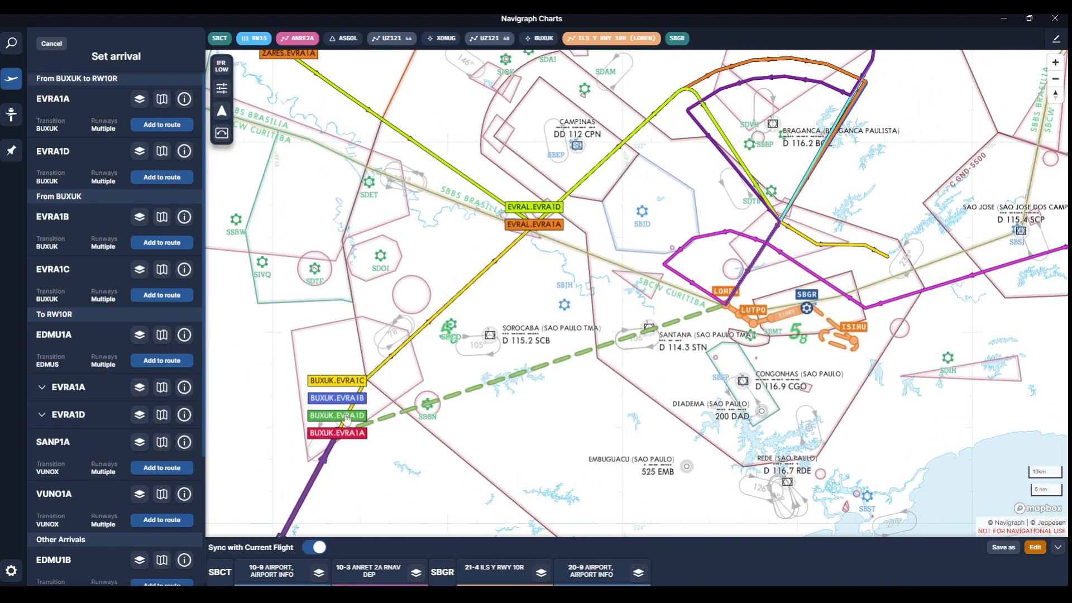
left_click(335, 400)
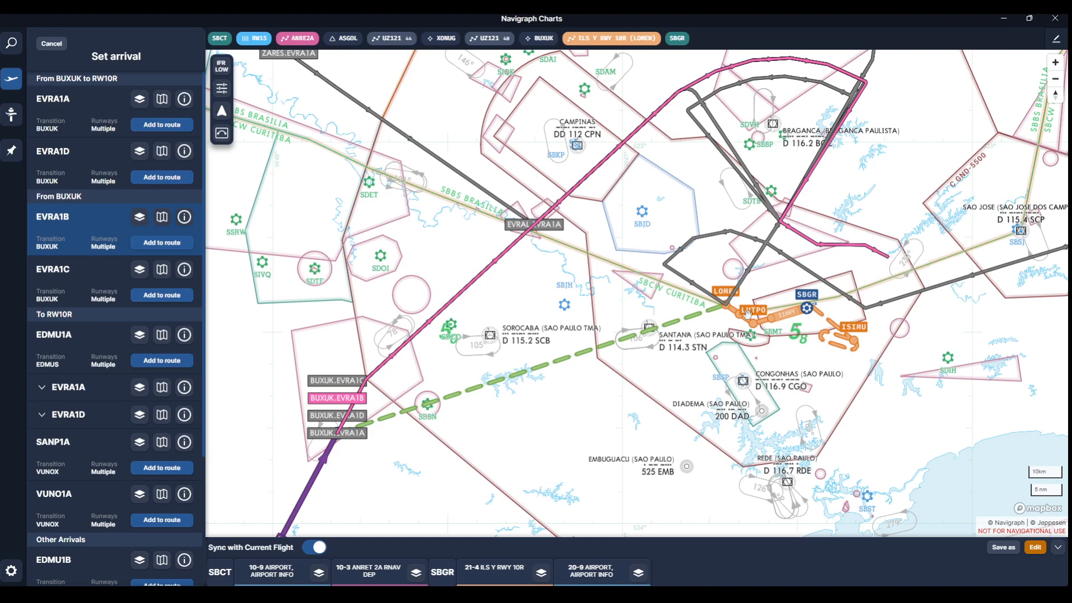
left_click(331, 381)
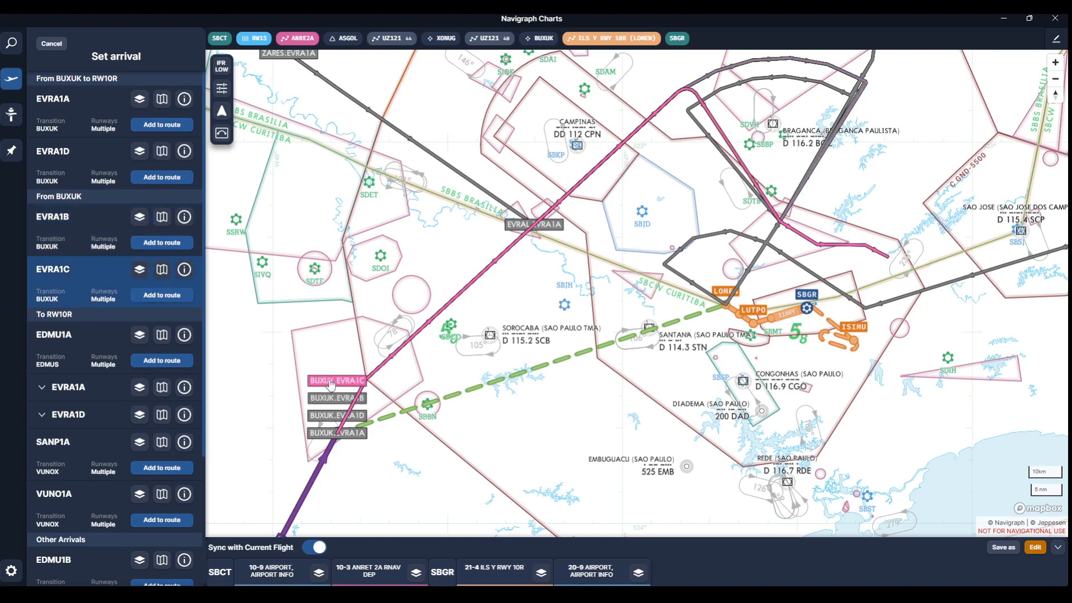
left_click(335, 399)
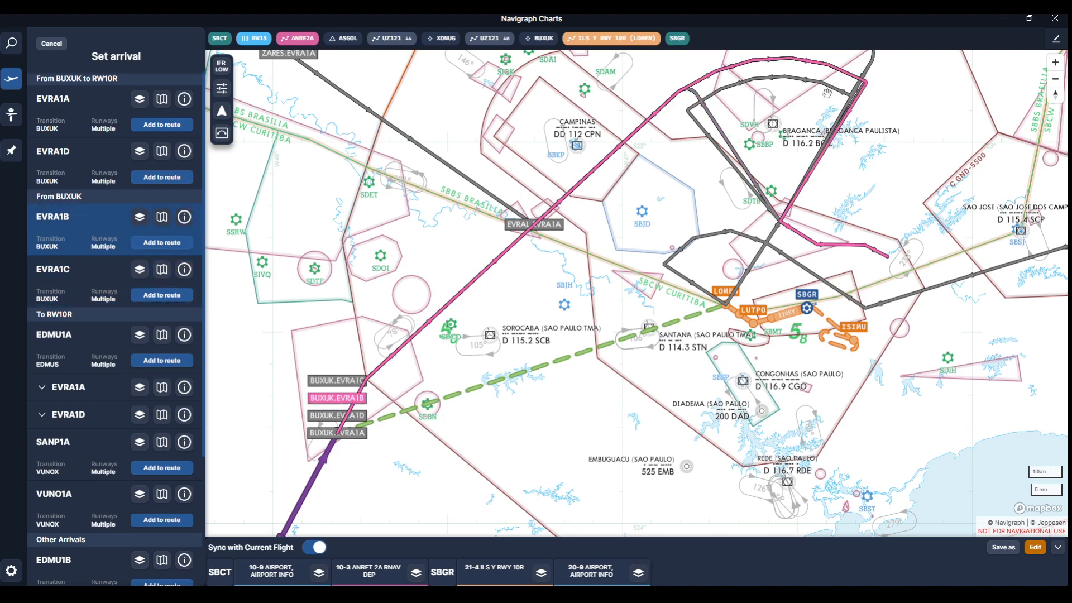
- Preview the EVRA1D and EVRA1A arrivals from BUXUK, and add EVRA1A to the route
left_click(329, 418)
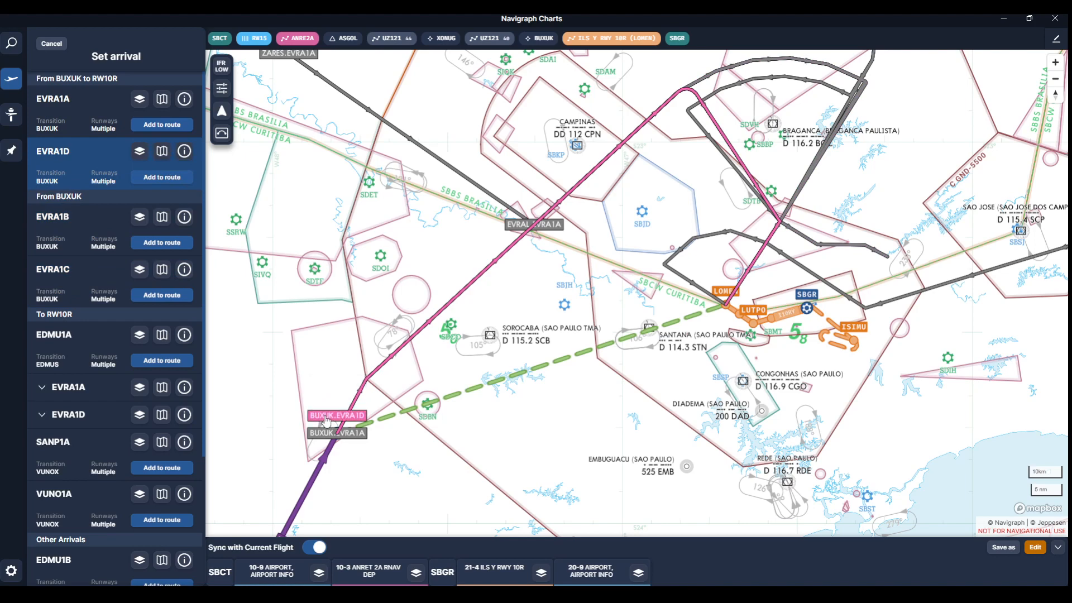
left_click(323, 438)
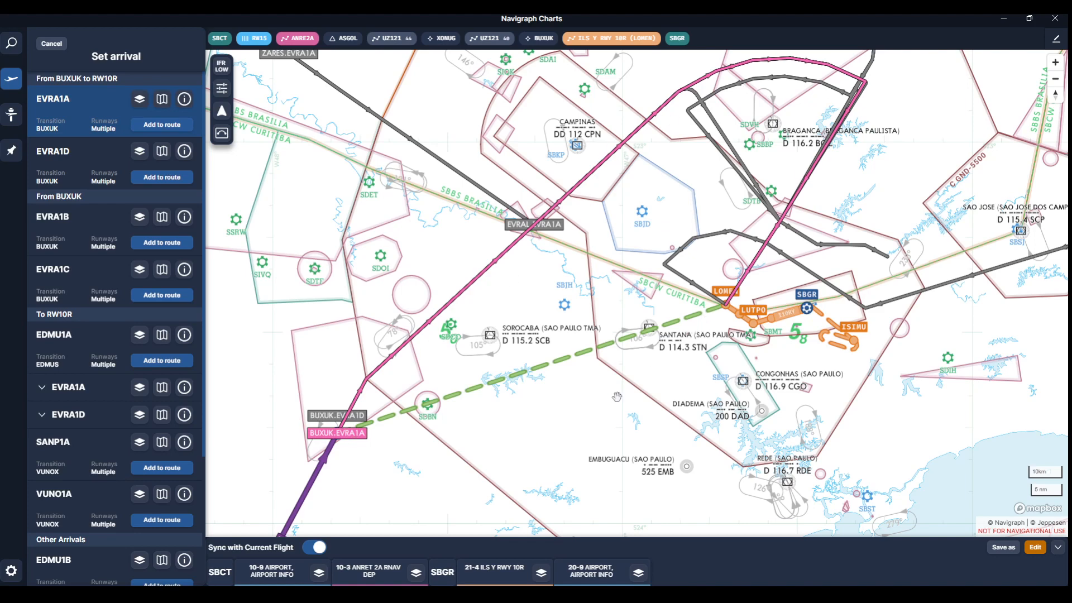
left_click(165, 127)
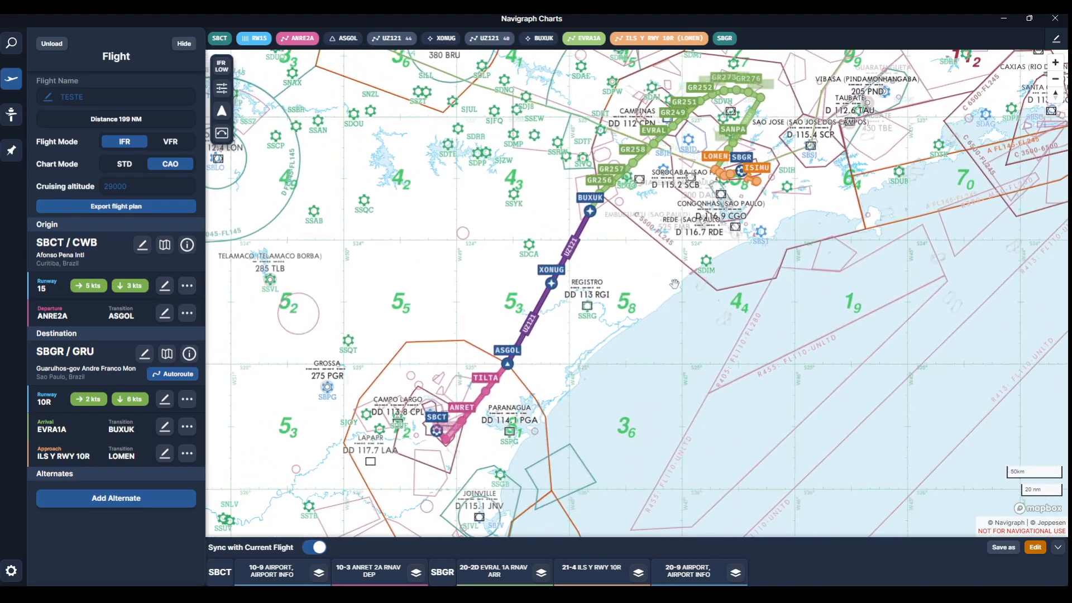
- Hide the flight panel and inspect the Curitiba FIR/UIR airspace details from a point inside the Alcatrazes restricted area off the coast
left_click_drag(684, 295, 695, 328)
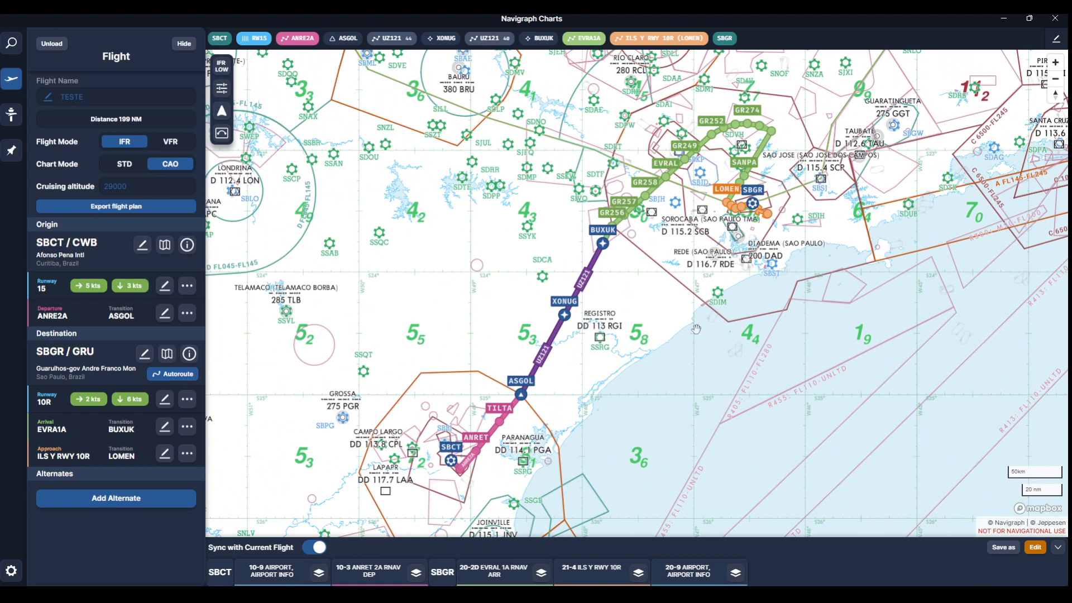
left_click(189, 50)
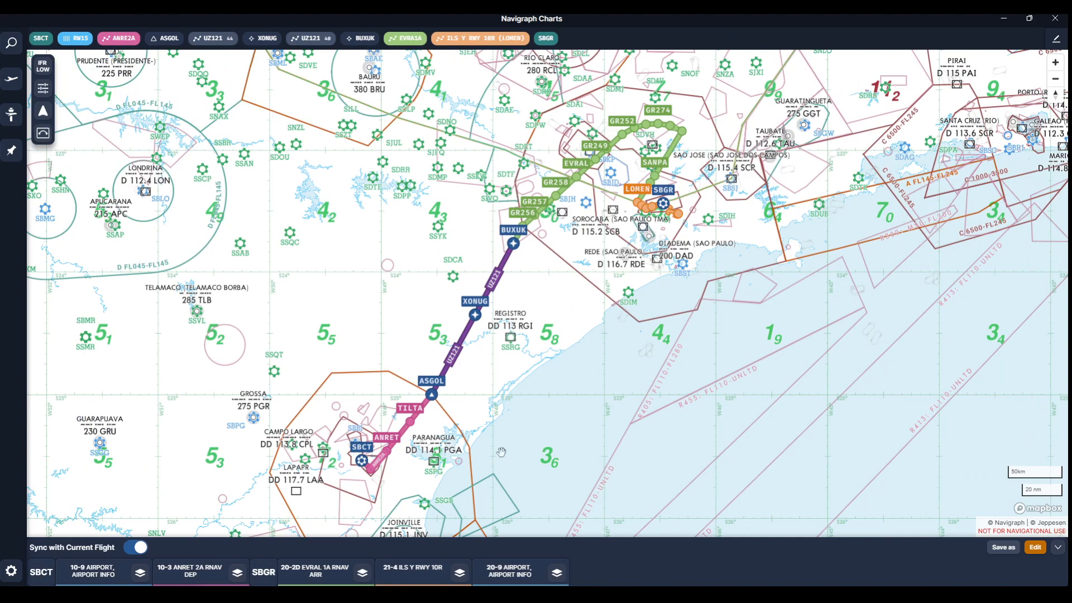
scroll(810, 360, "up", 2)
scroll(743, 276, "up", 3)
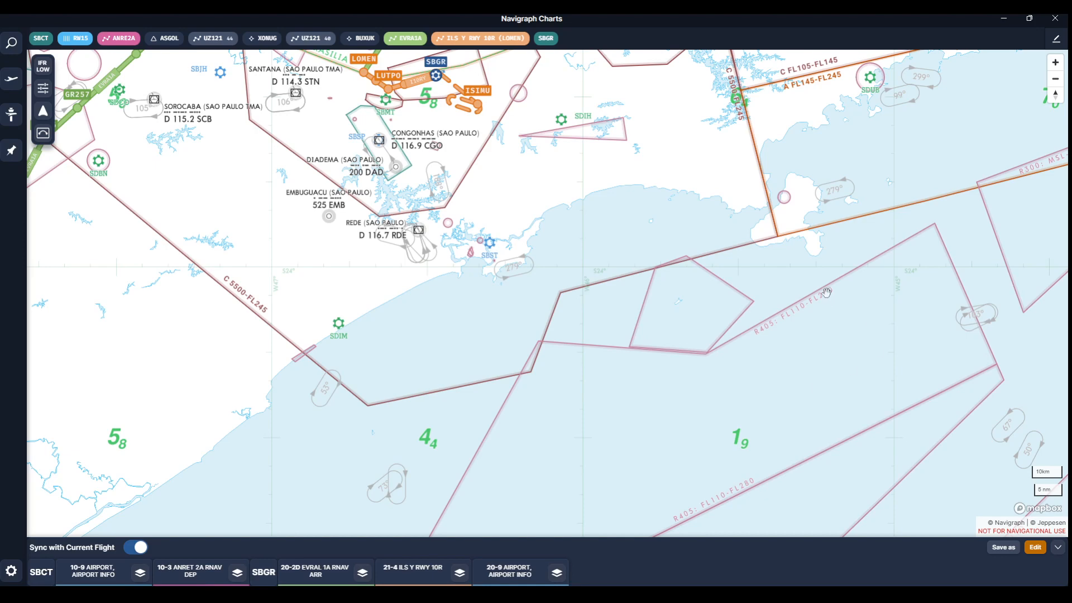
left_click(695, 299)
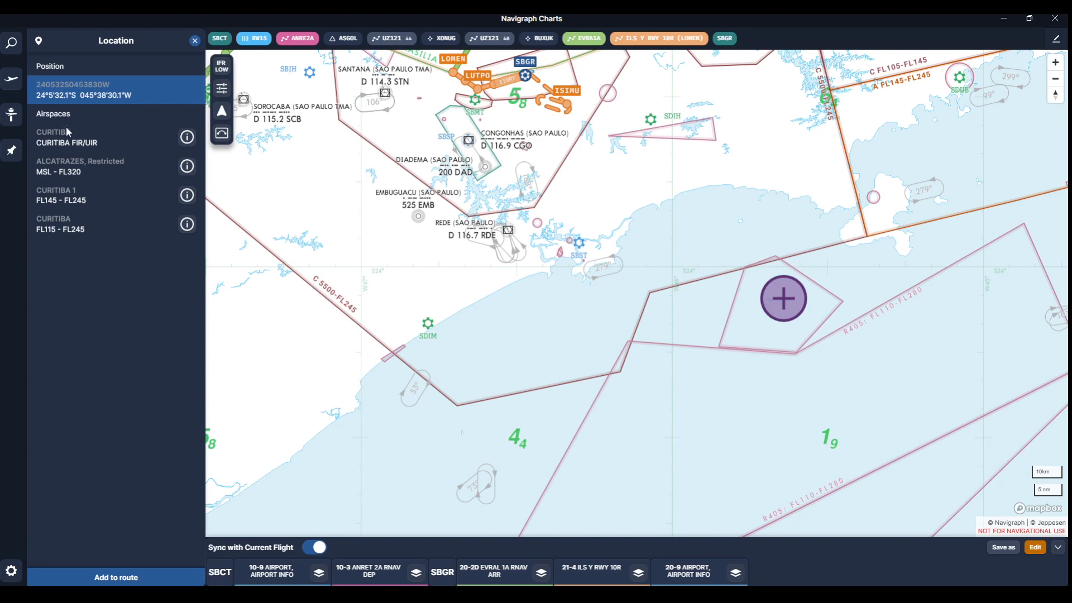
left_click(187, 136)
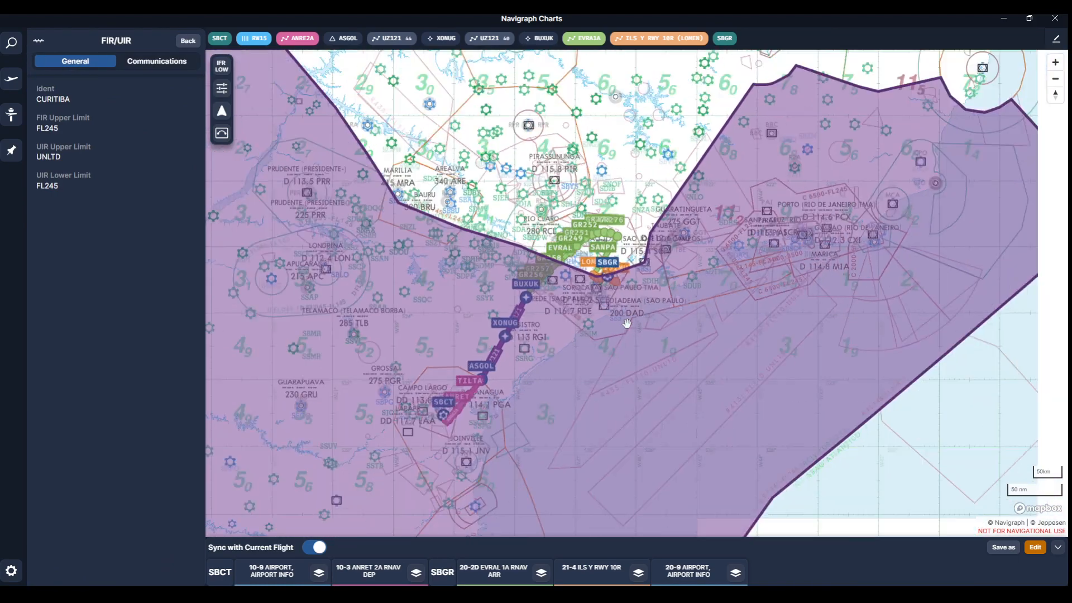
- Review the Curitiba FIR/UIR communication frequencies, check its general details again, and return to the location's airspace list
scroll(627, 324, "up", 3)
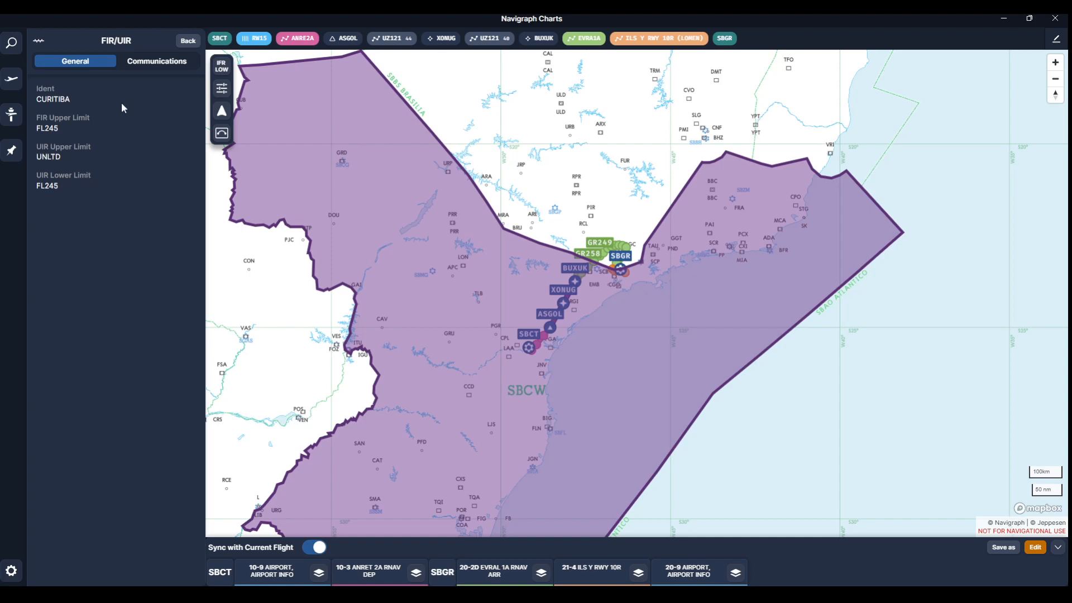
left_click(144, 64)
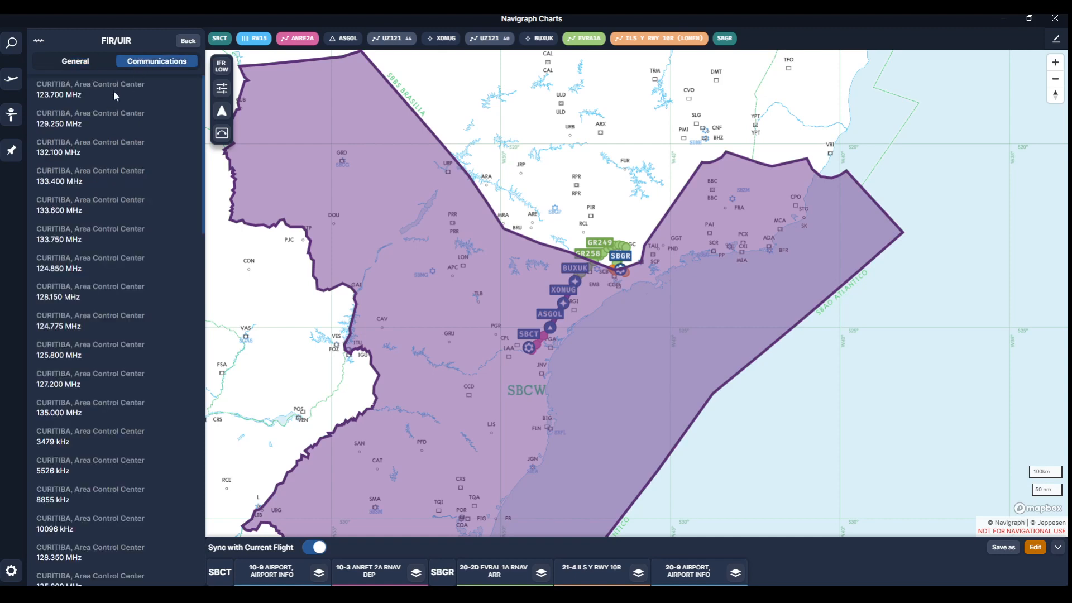
scroll(110, 394, "down", 12)
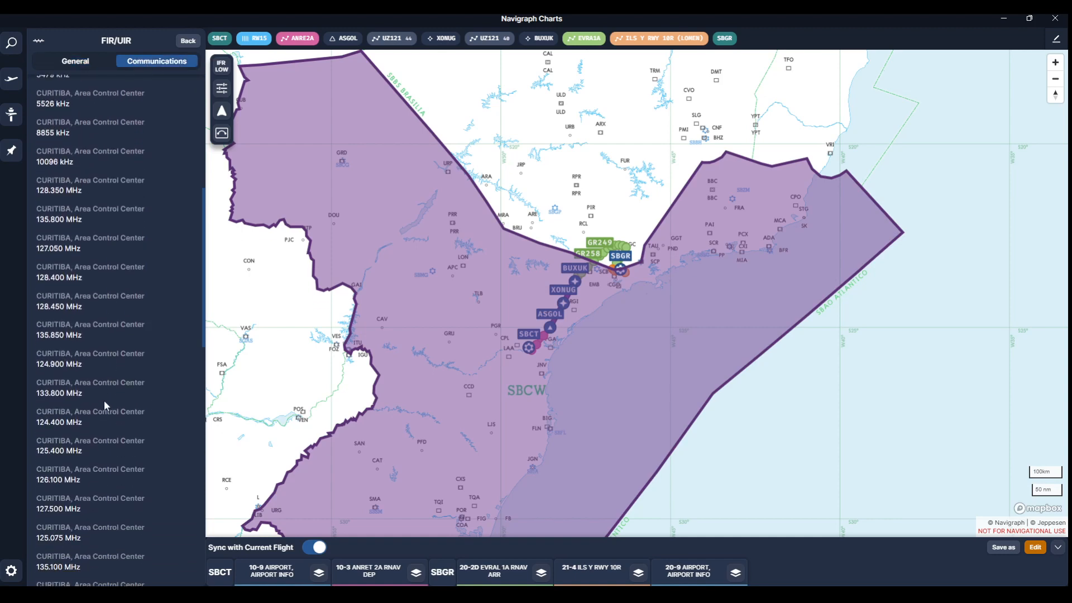
scroll(103, 401, "down", 5)
scroll(99, 400, "up", 7)
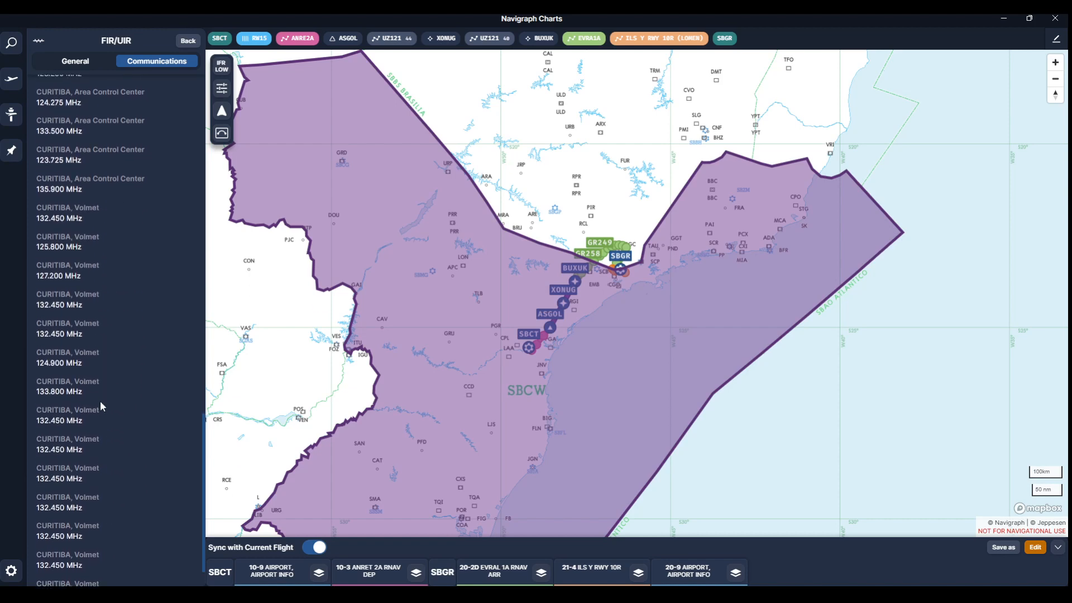
scroll(95, 400, "up", 8)
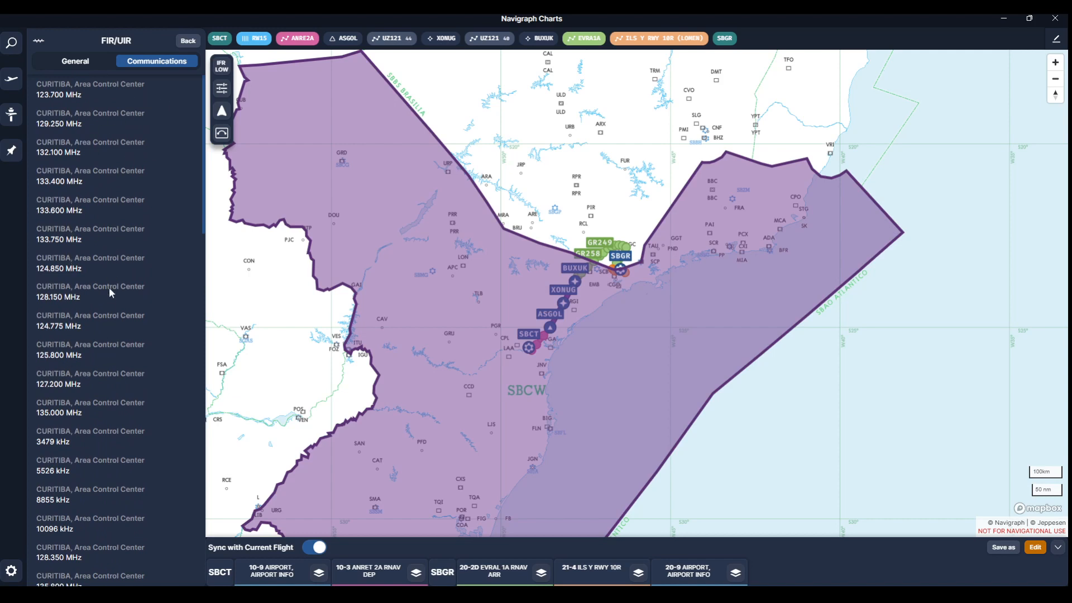
scroll(108, 297, "down", 5)
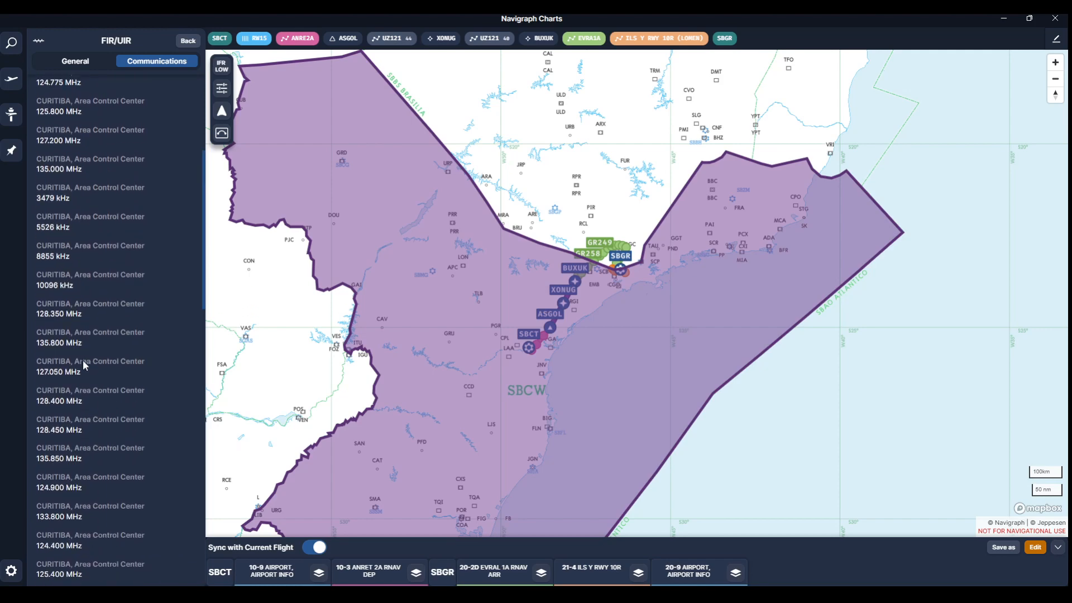
scroll(83, 360, "up", 5)
left_click(76, 61)
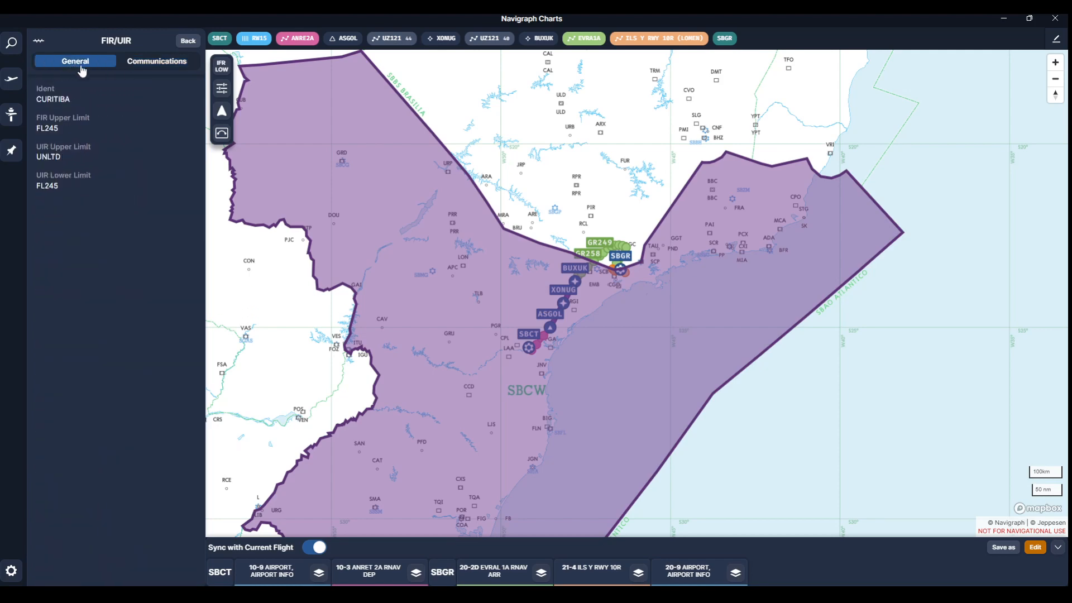
left_click(188, 44)
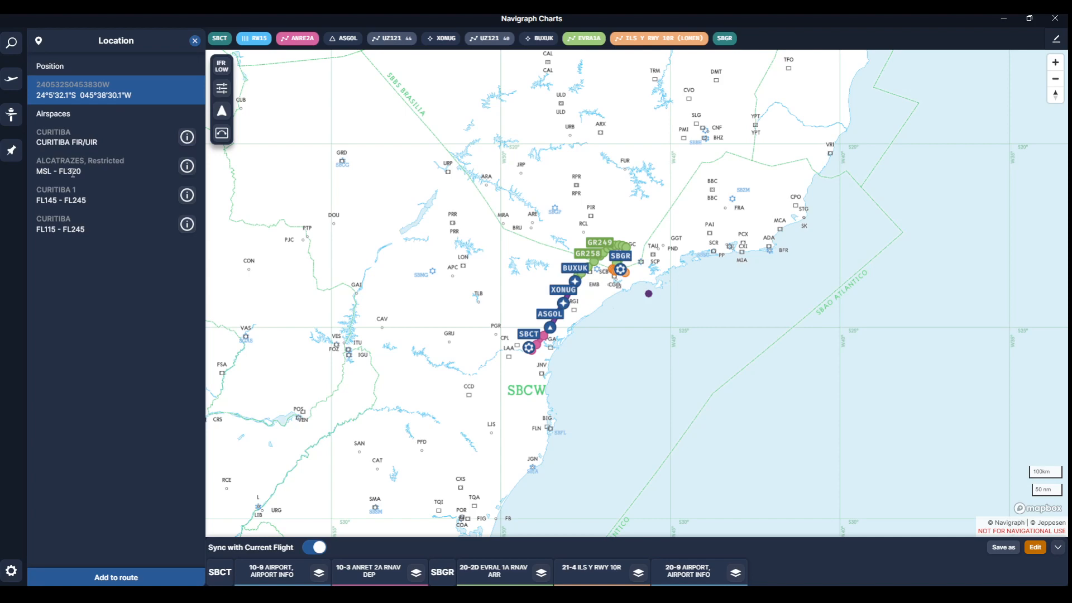
- Inspect the Alcatrazes restricted airspace details and its outline off the coast, and return to the location's airspace list
left_click(187, 165)
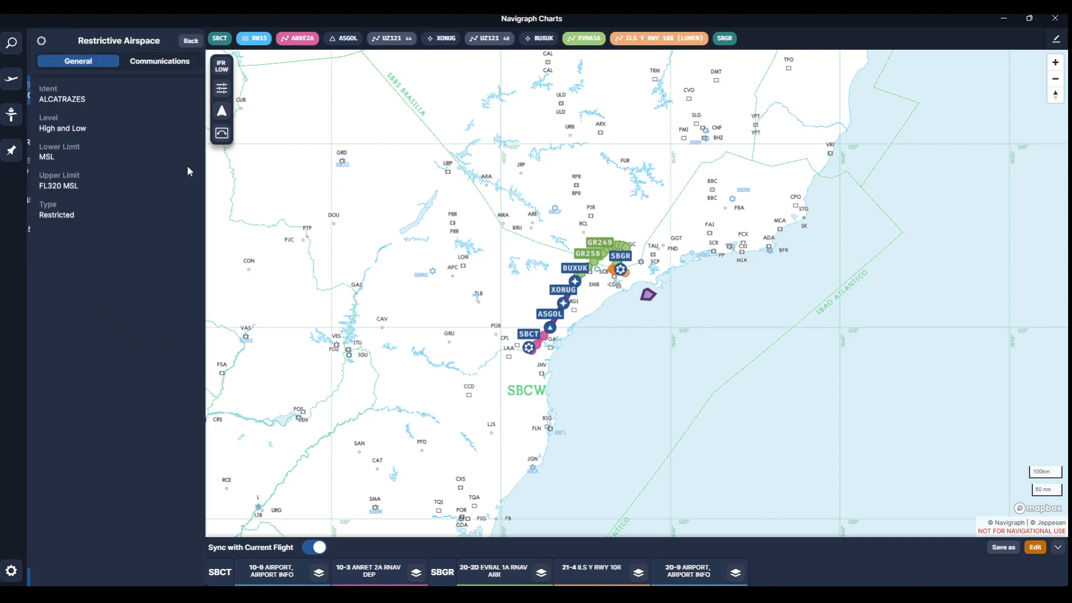
scroll(746, 272, "up", 8)
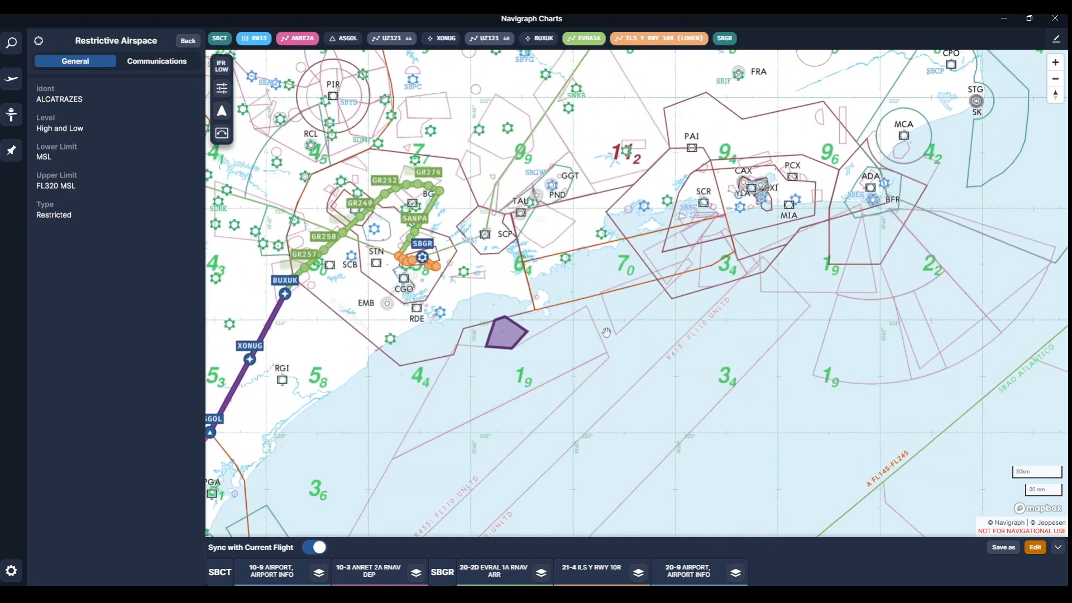
left_click_drag(530, 387, 639, 346)
scroll(638, 346, "up", 5)
left_click_drag(683, 285, 742, 384)
scroll(695, 400, "up", 4)
scroll(742, 383, "up", 2)
left_click_drag(587, 341, 584, 383)
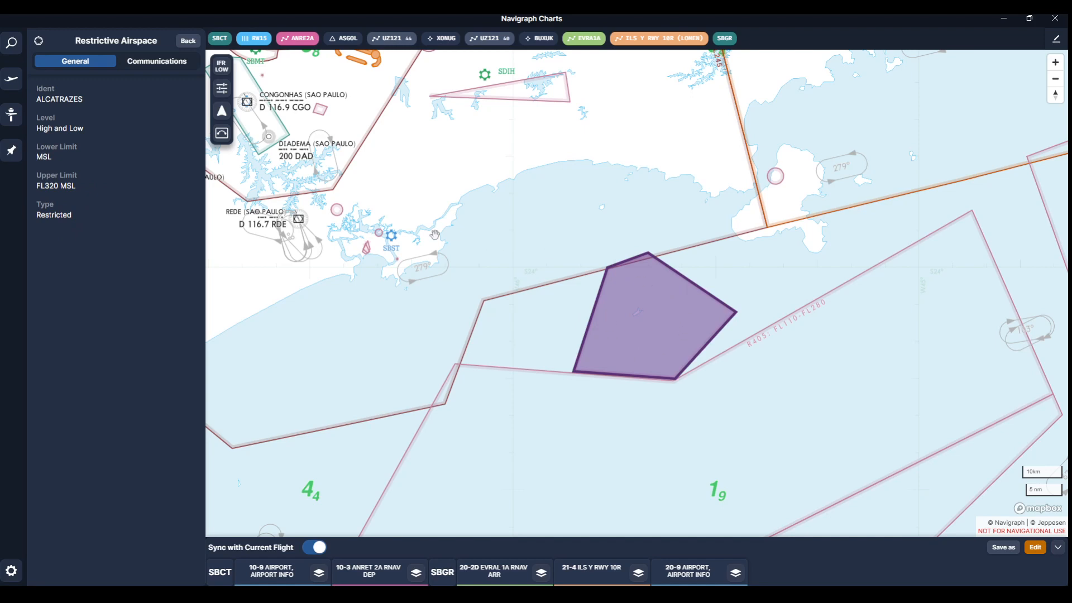
left_click(187, 42)
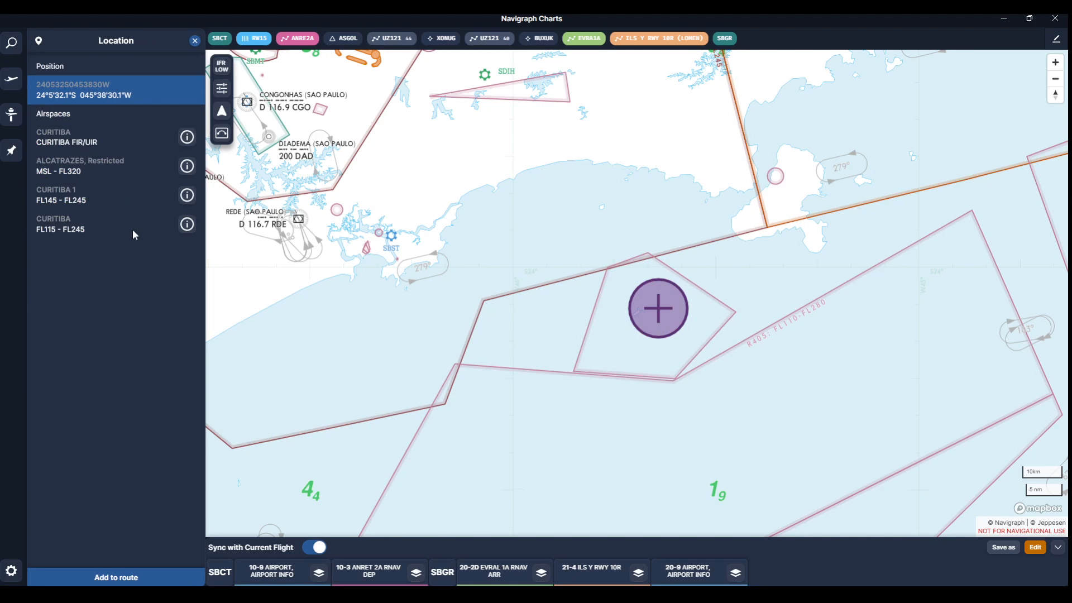
- Select an offshore point between SDIM and the Alcatrazes area, and inspect the SAO PAULO 1 and SAO PAULO controlled airspaces there
left_click_drag(386, 371, 504, 359)
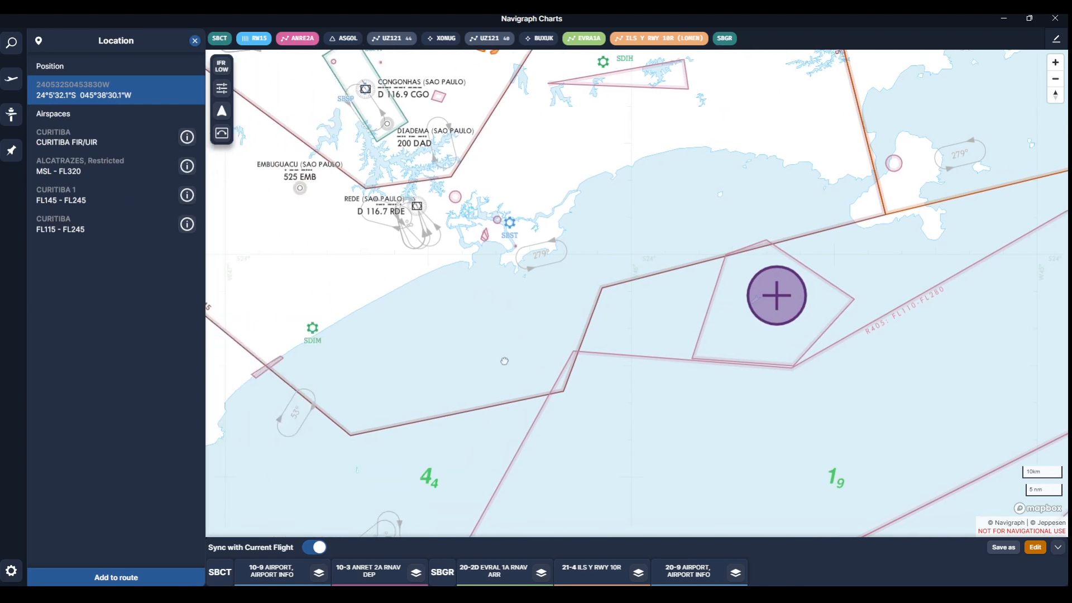
left_click(463, 330)
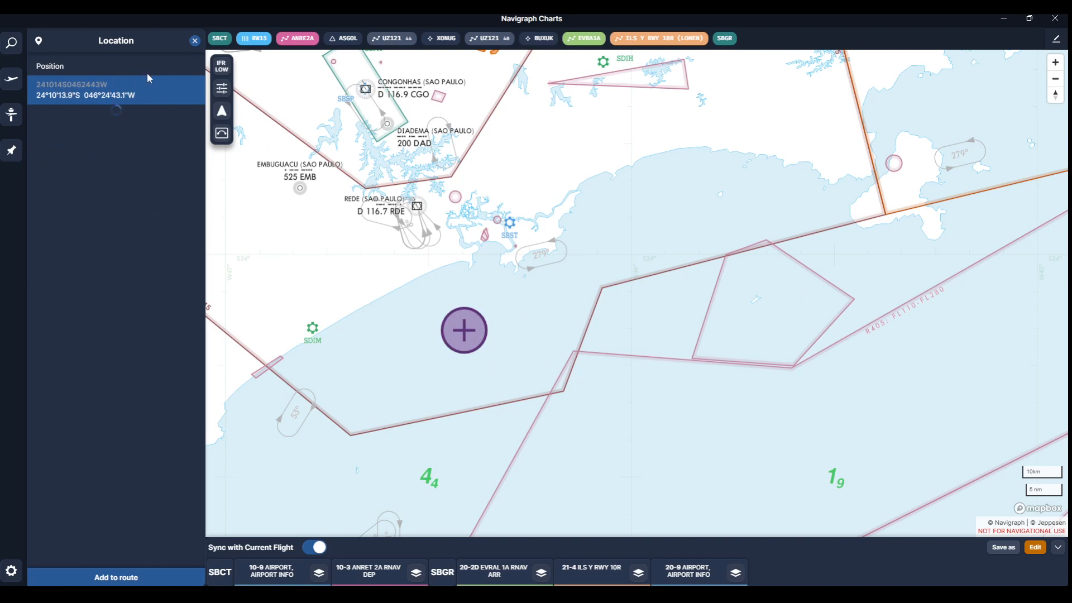
left_click(195, 40)
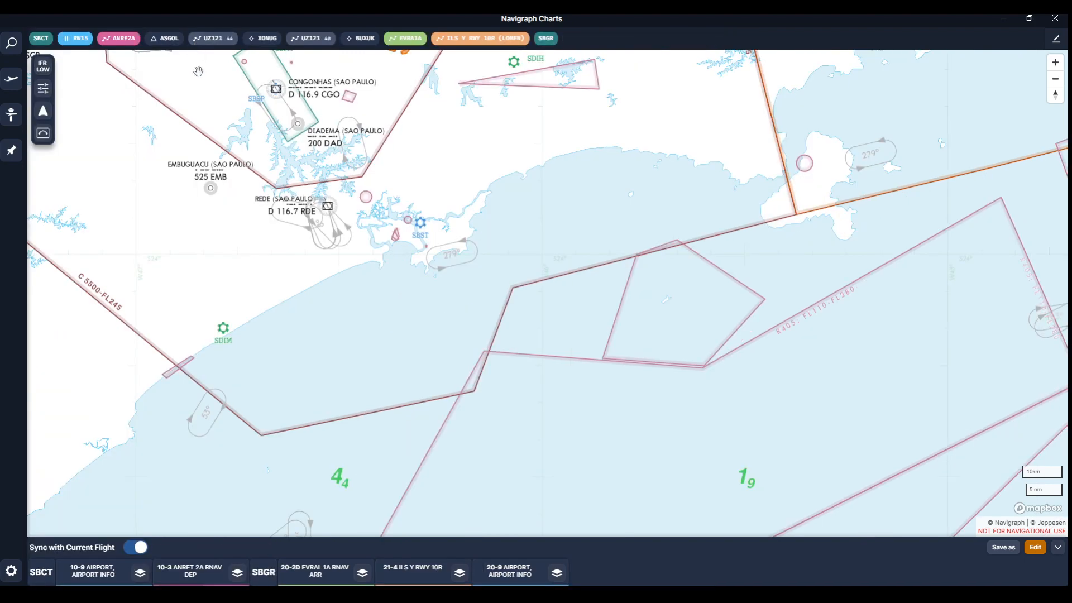
left_click(374, 339)
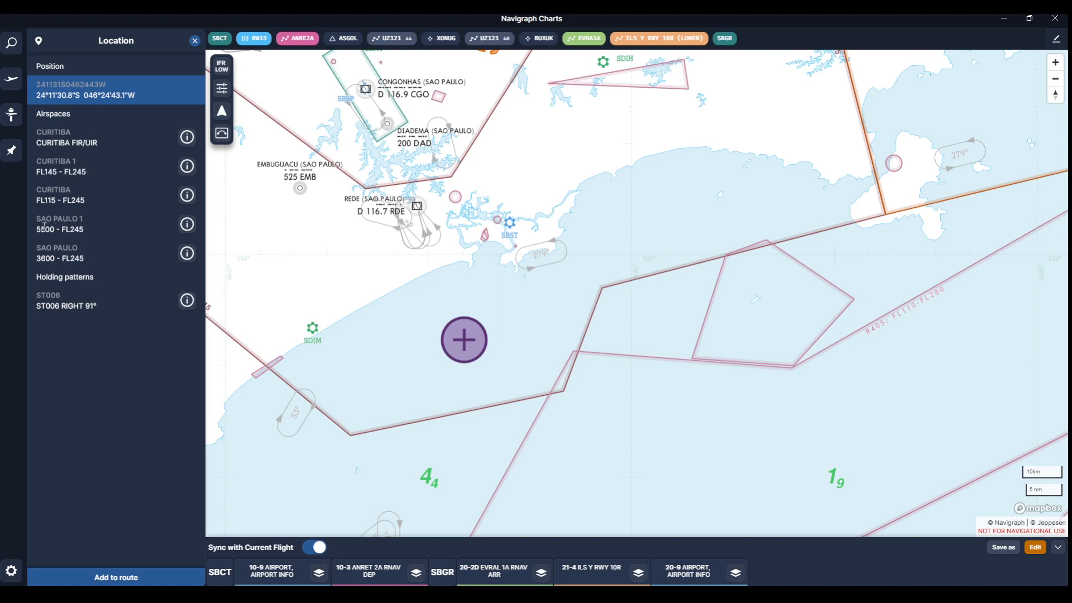
left_click(186, 224)
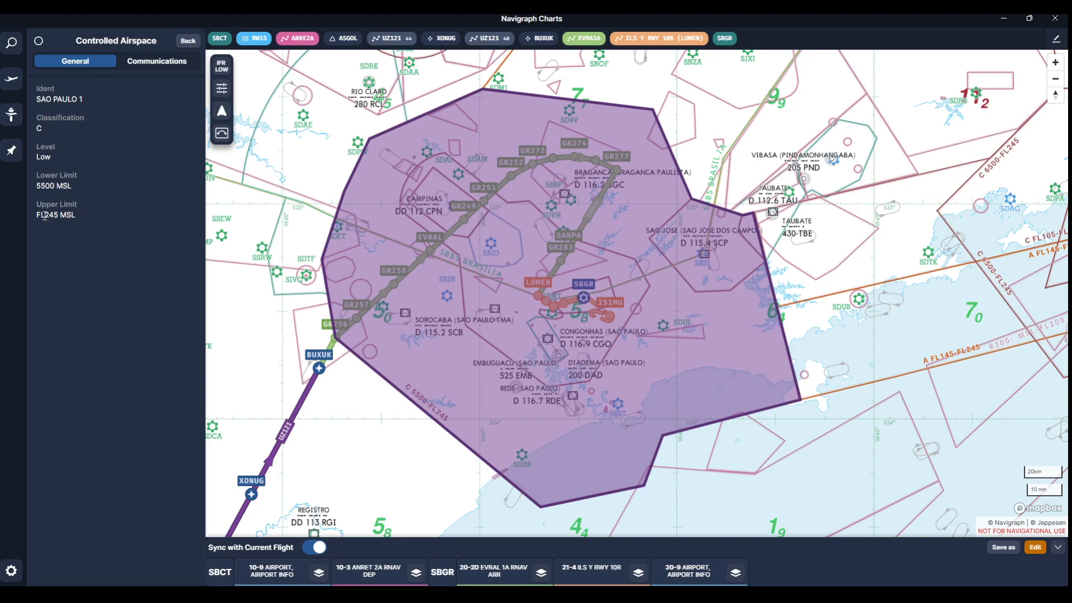
left_click(185, 41)
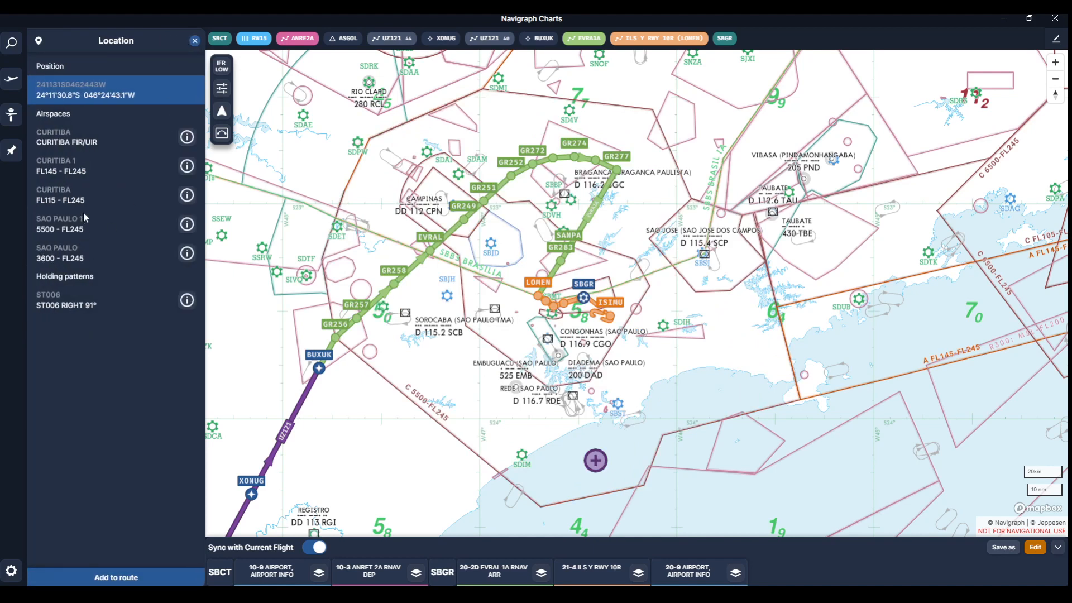
left_click(187, 253)
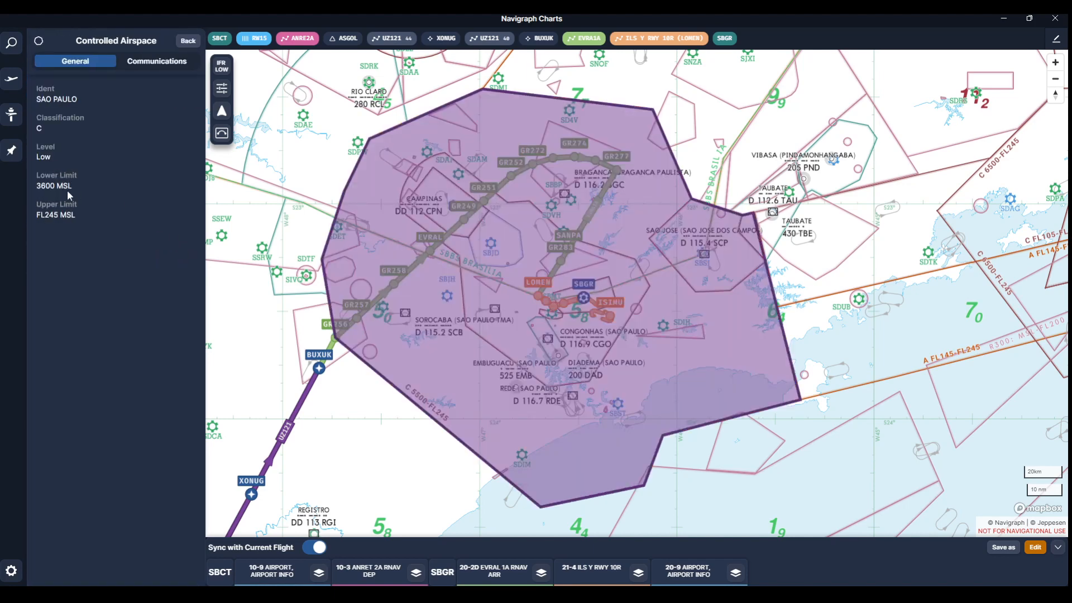
left_click(186, 42)
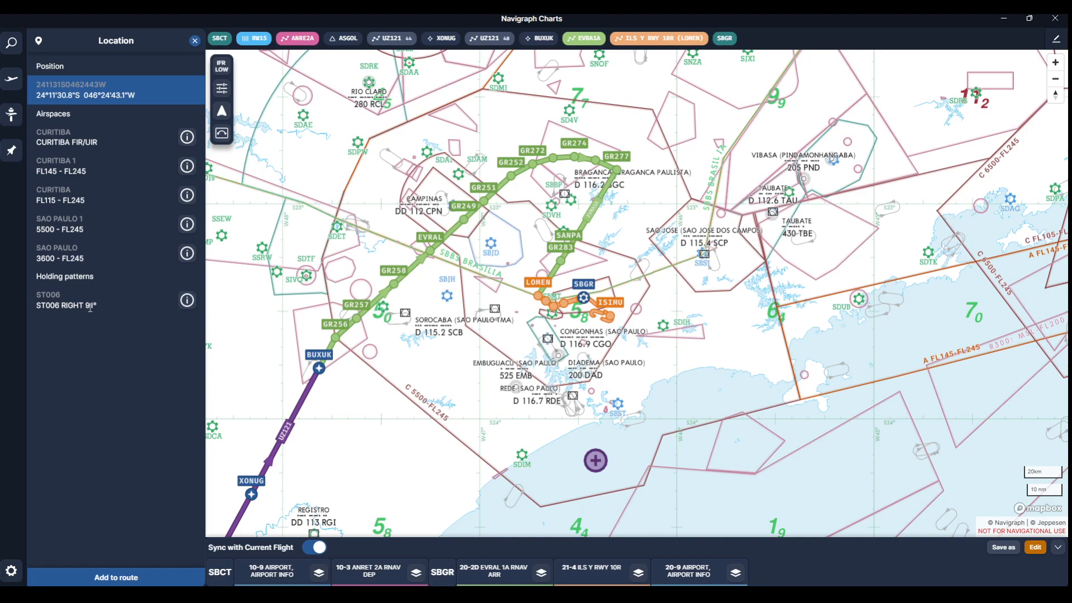
- Examine the ST006 holding pattern's details and its racetrack on the map, and leave its details
left_click(187, 301)
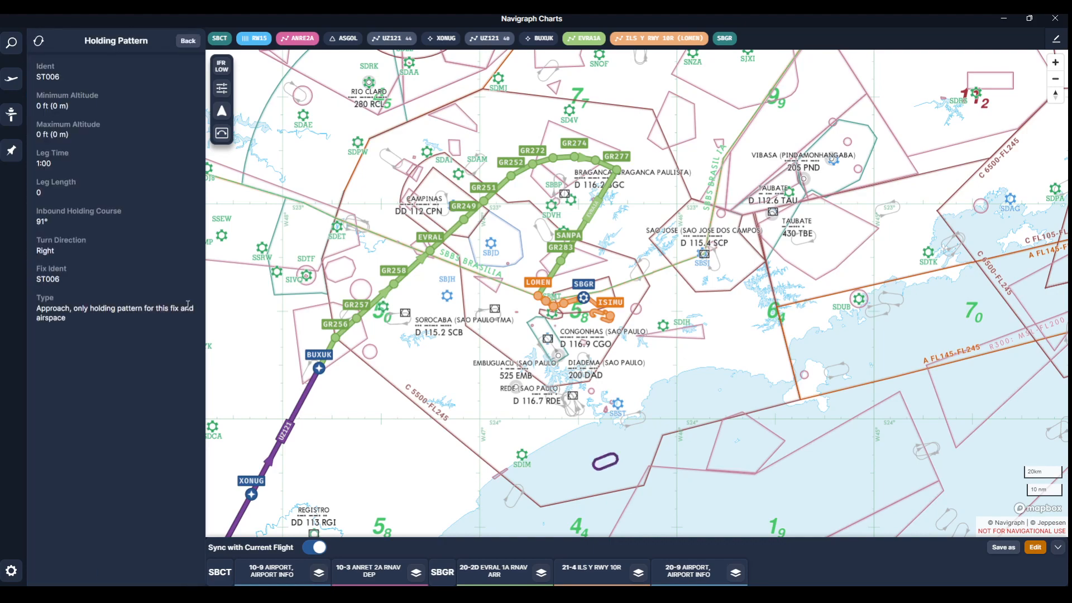
scroll(668, 427, "up", 2)
left_click_drag(668, 427, 685, 270)
scroll(653, 284, "up", 4)
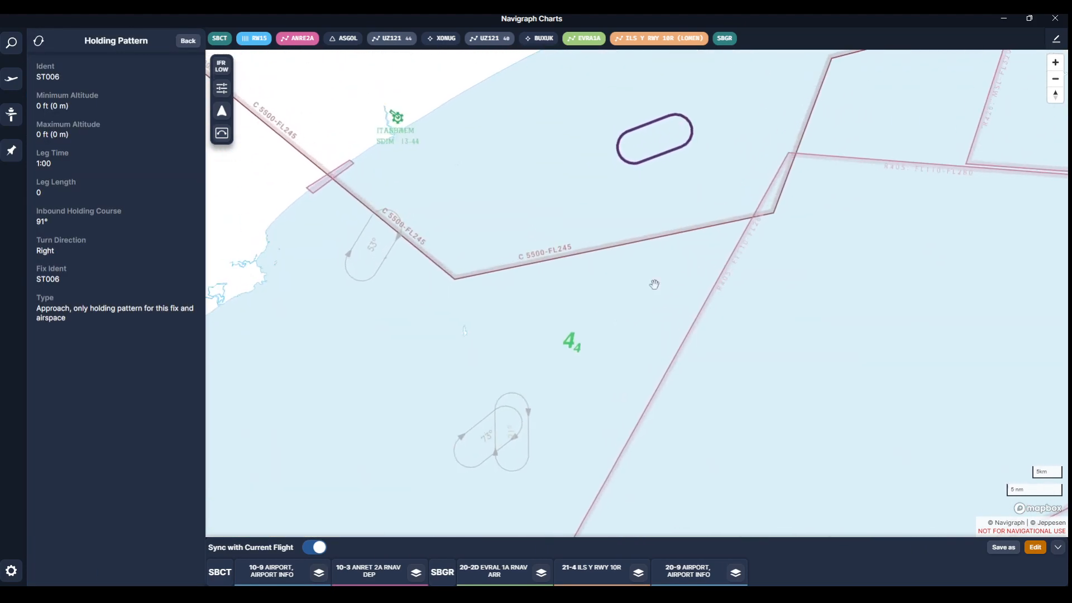
left_click_drag(689, 200, 625, 335)
scroll(648, 283, "up", 4)
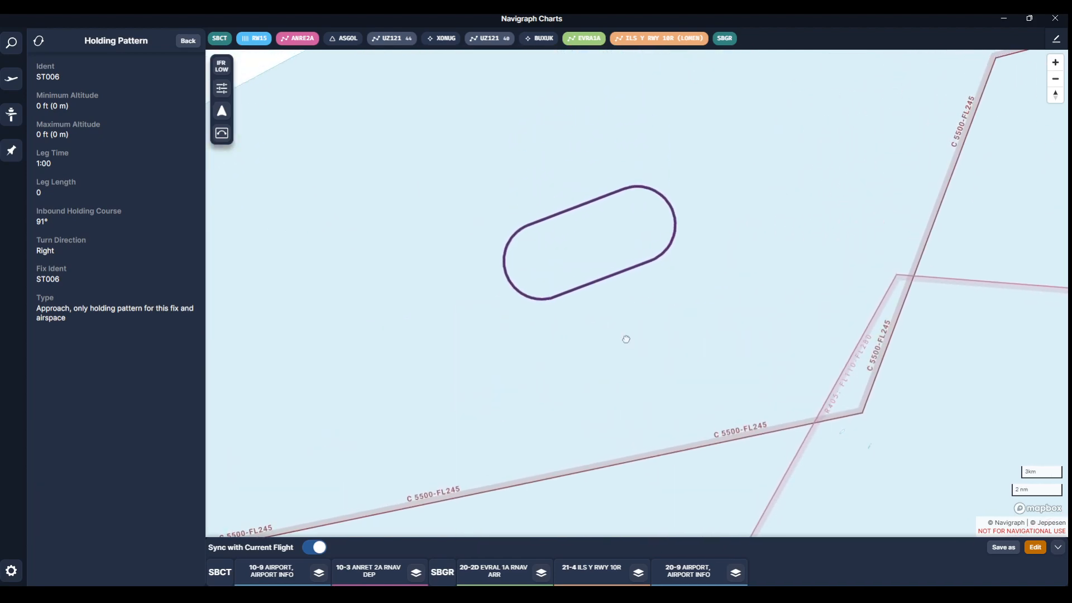
scroll(614, 292, "down", 1)
scroll(613, 293, "down", 3)
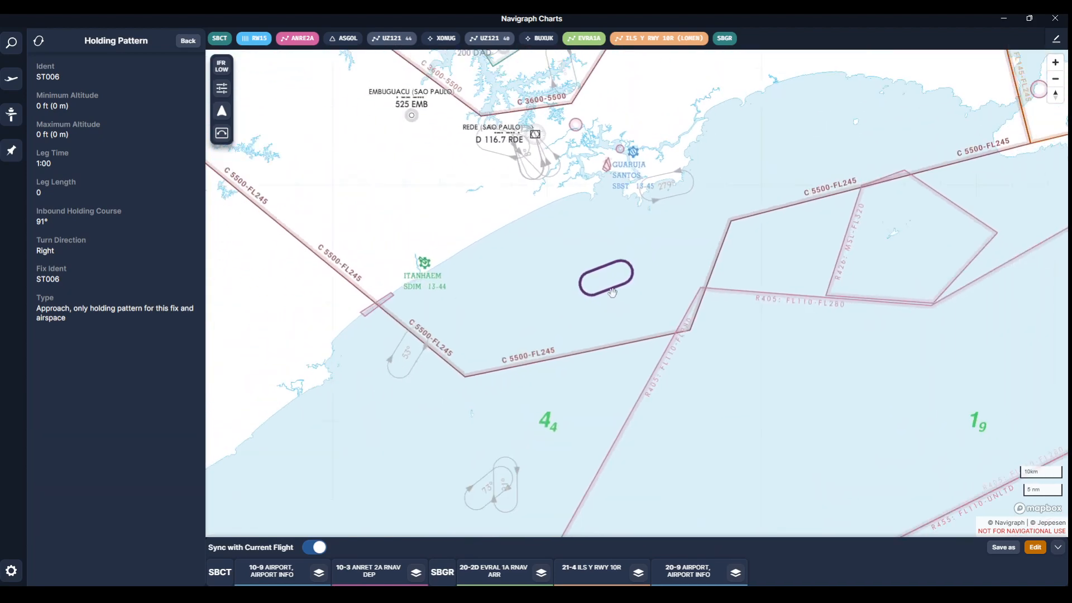
left_click_drag(578, 249, 587, 332)
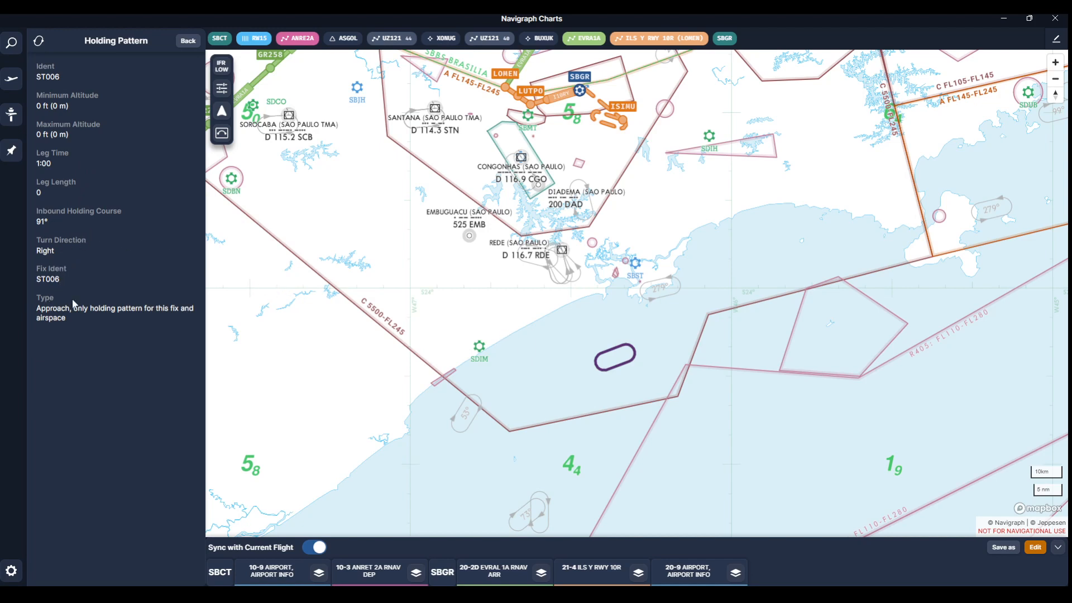
left_click(187, 44)
- Inspect the SAO PAULO 2 airspace from a point south of SBGR, and the general and communication details of the JUNDIAI airspace around SBJD
left_click_drag(391, 211, 380, 350)
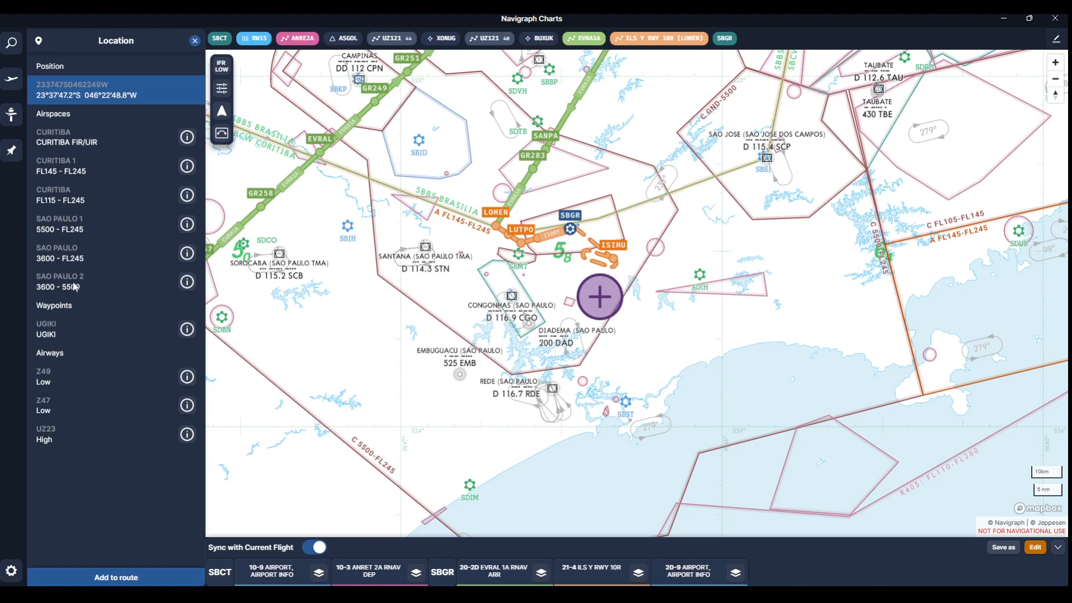
left_click(185, 282)
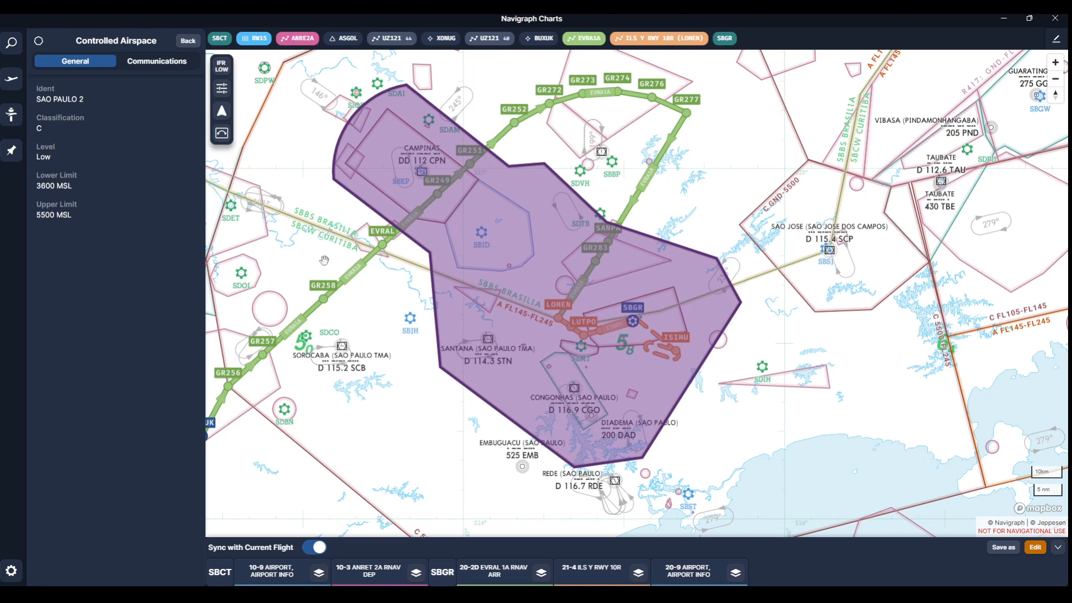
left_click(511, 240)
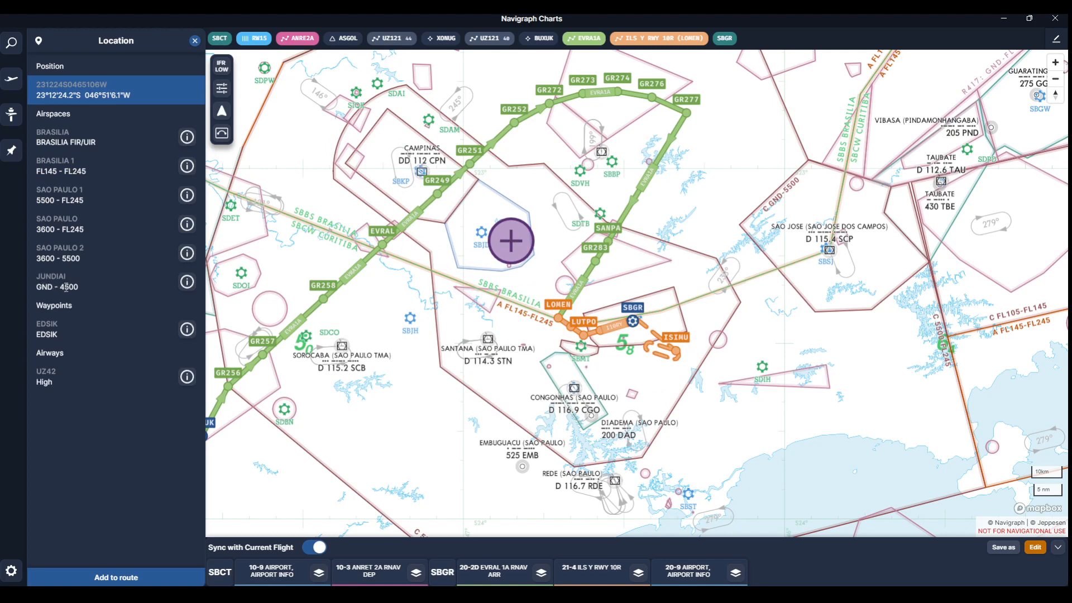
left_click(188, 282)
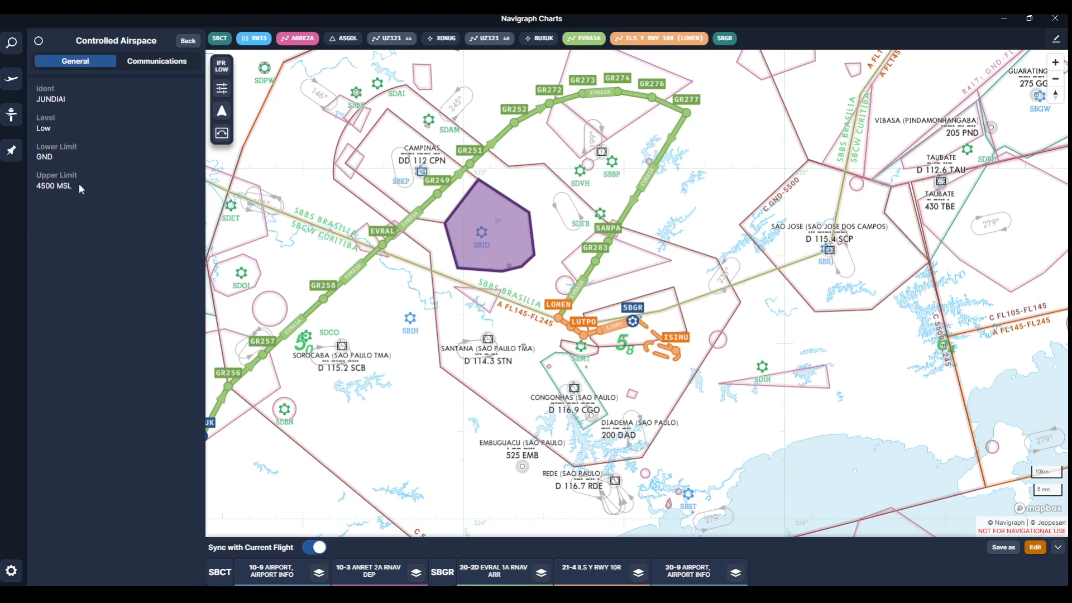
left_click(152, 63)
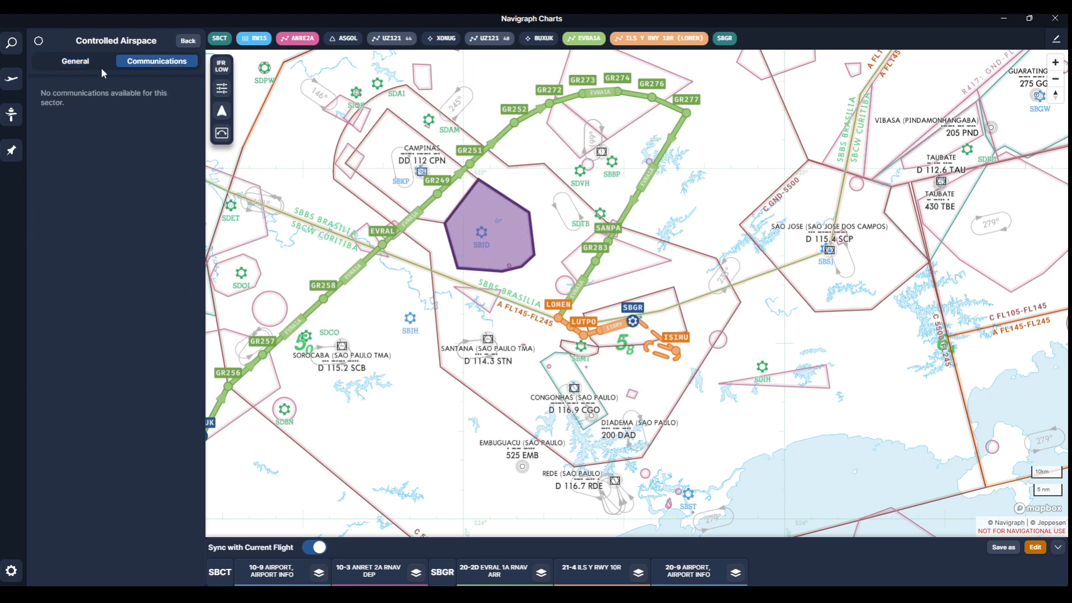
left_click(85, 62)
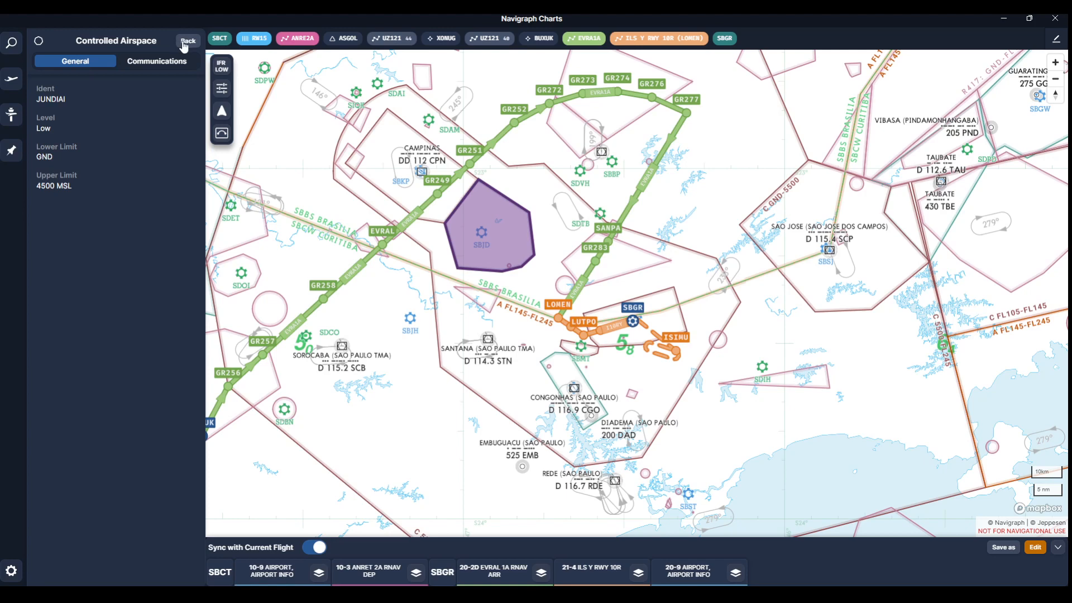
left_click(167, 64)
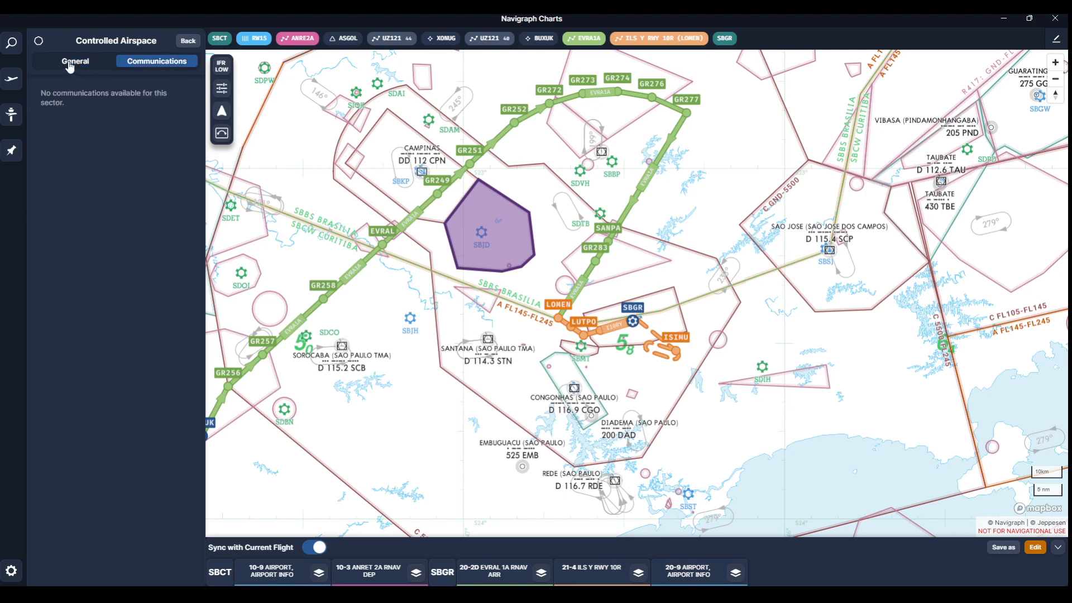
left_click(69, 62)
left_click(188, 41)
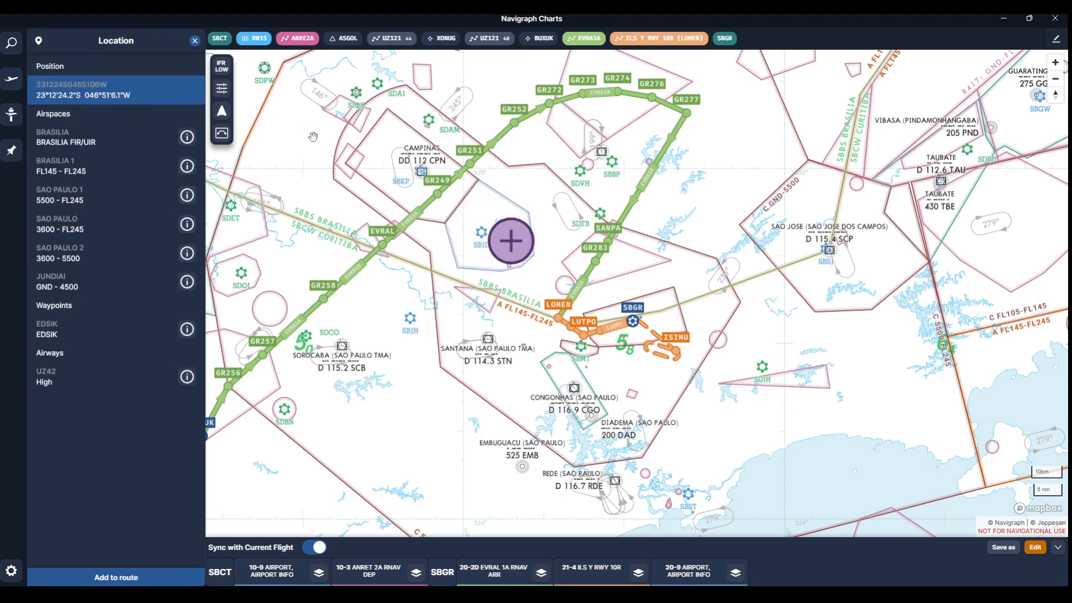
- Select a point northwest of the Campinas VOR and inspect the CAMPINAS controlled airspace details
left_click(388, 143)
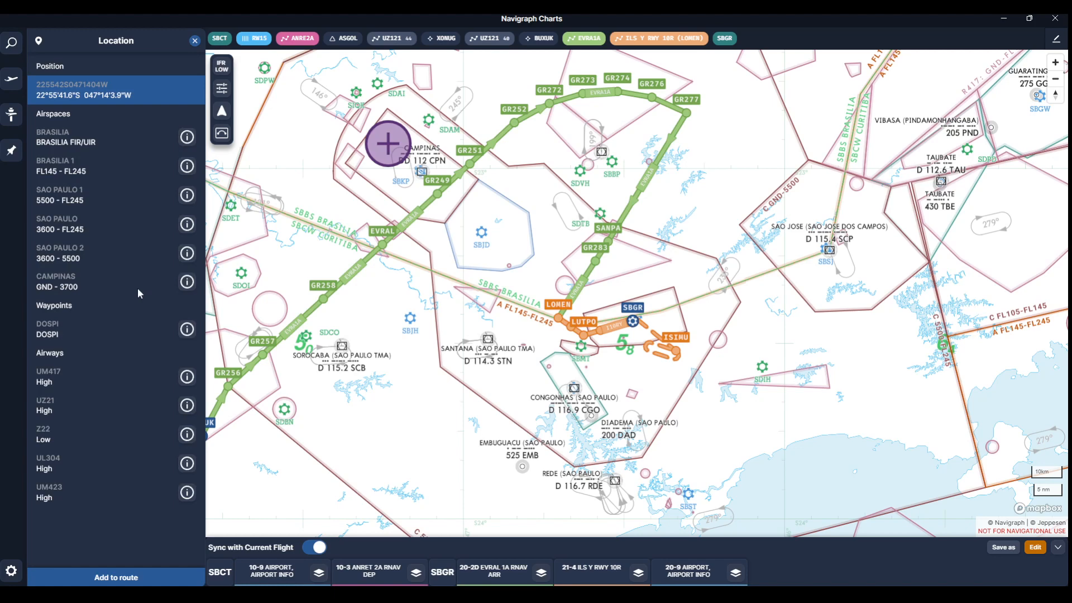
left_click(187, 282)
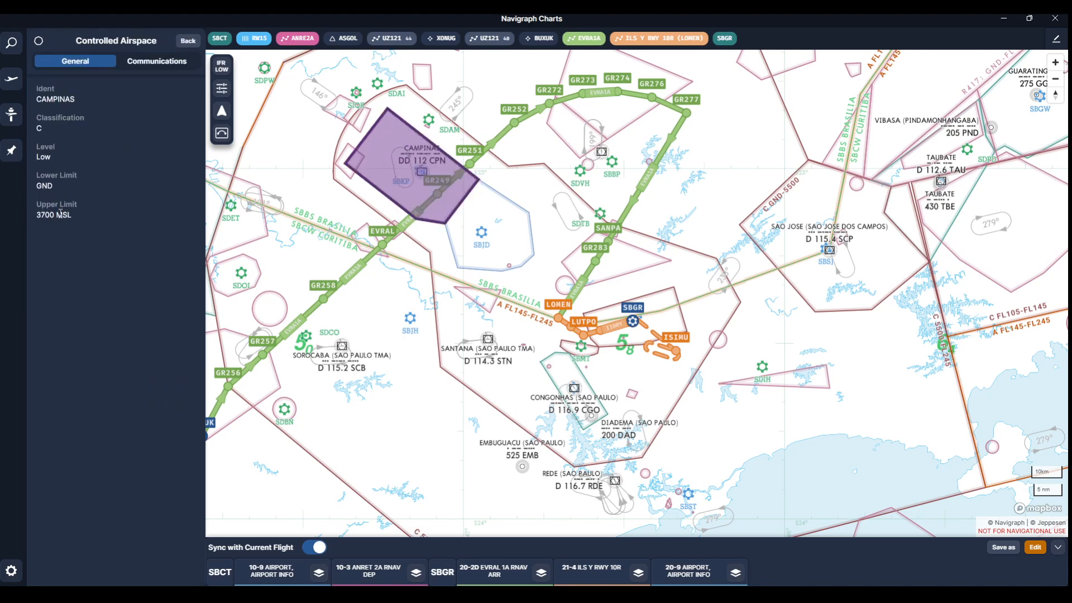
- Select a point northeast of SBGR, inspect the GUARULHOS CTR controlled airspace details, and close the location information
left_click(184, 43)
left_click(665, 299)
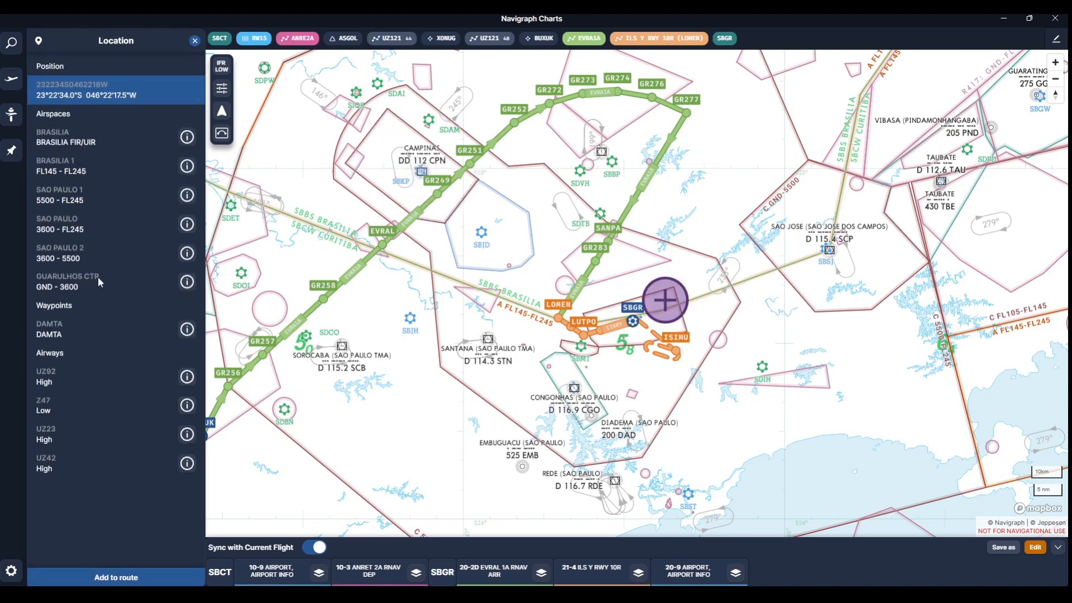
left_click(187, 283)
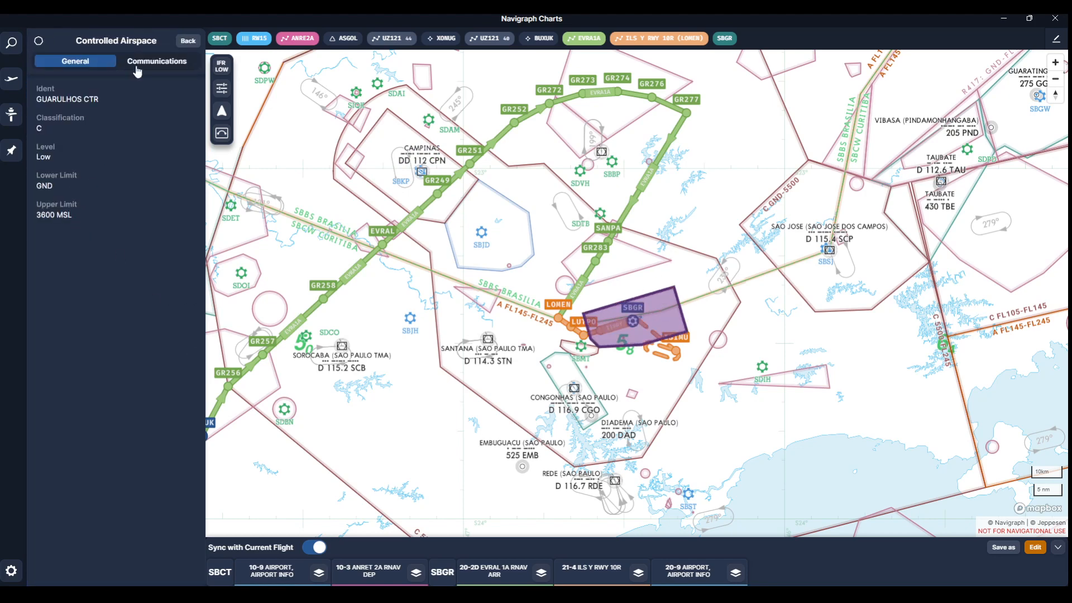
left_click(188, 42)
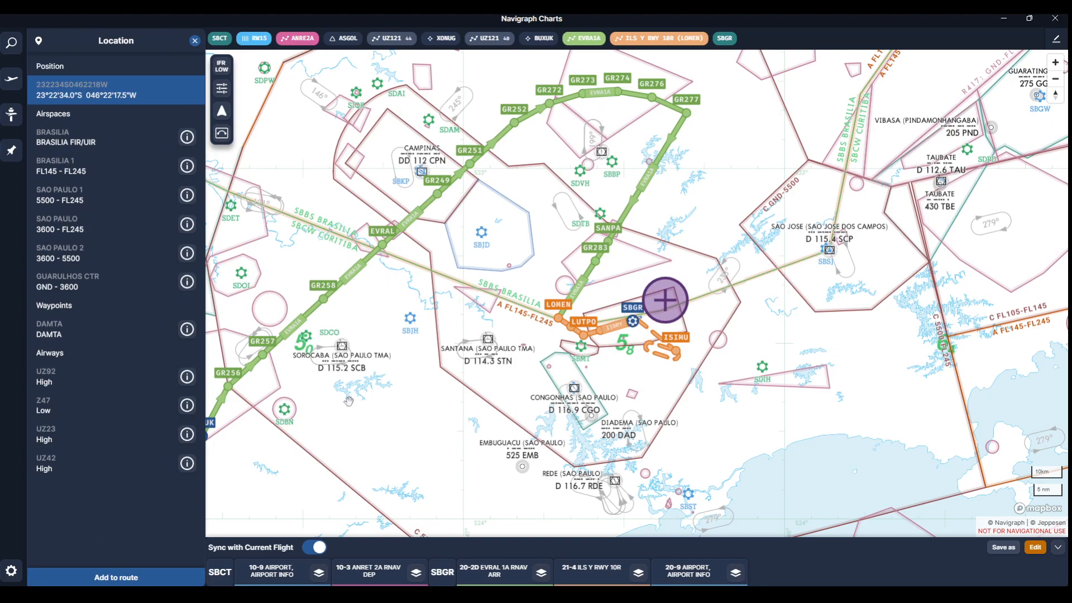
scroll(349, 401, "down", 2)
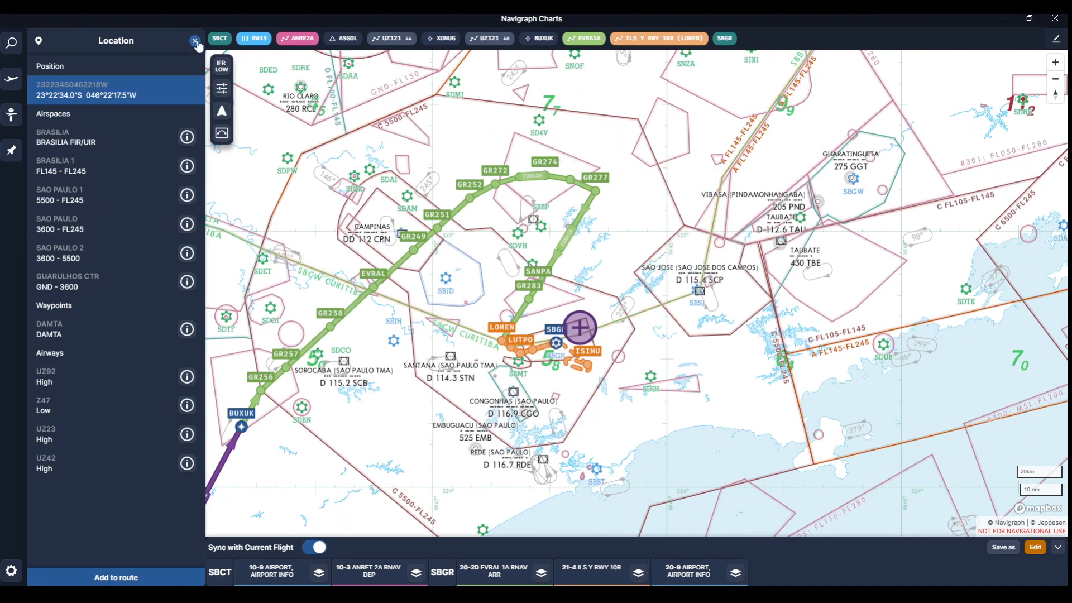
left_click(194, 41)
- Select a point in the Atlantic far off the Brazilian coast and inspect the ATLANTICO FIR/UIR limits and boundary
scroll(512, 284, "down", 5)
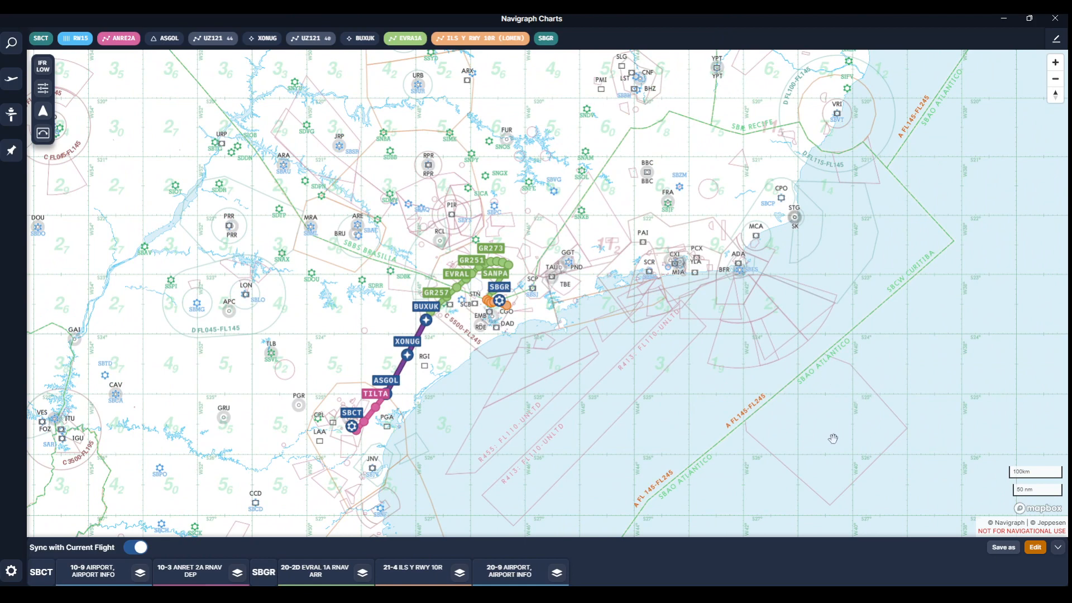
scroll(796, 421, "down", 3)
left_click_drag(888, 289, 646, 298)
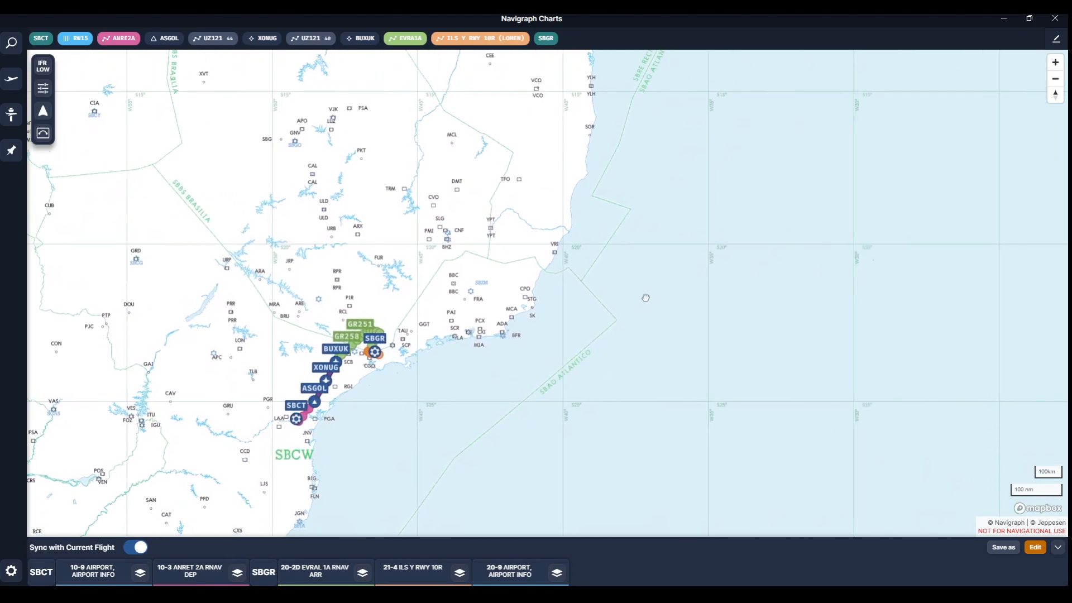
left_click(802, 272)
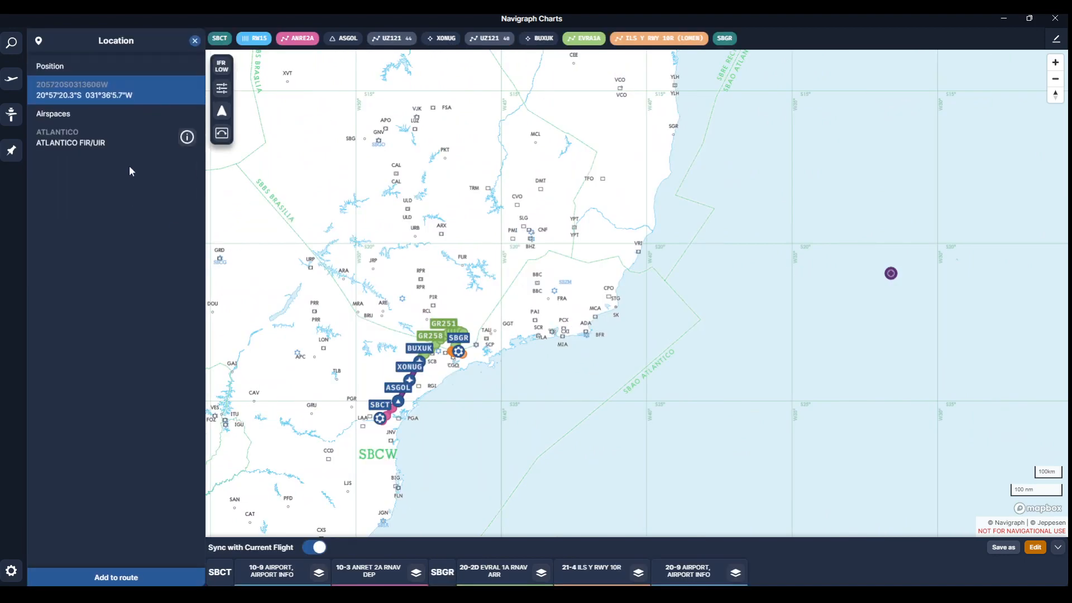
left_click(187, 136)
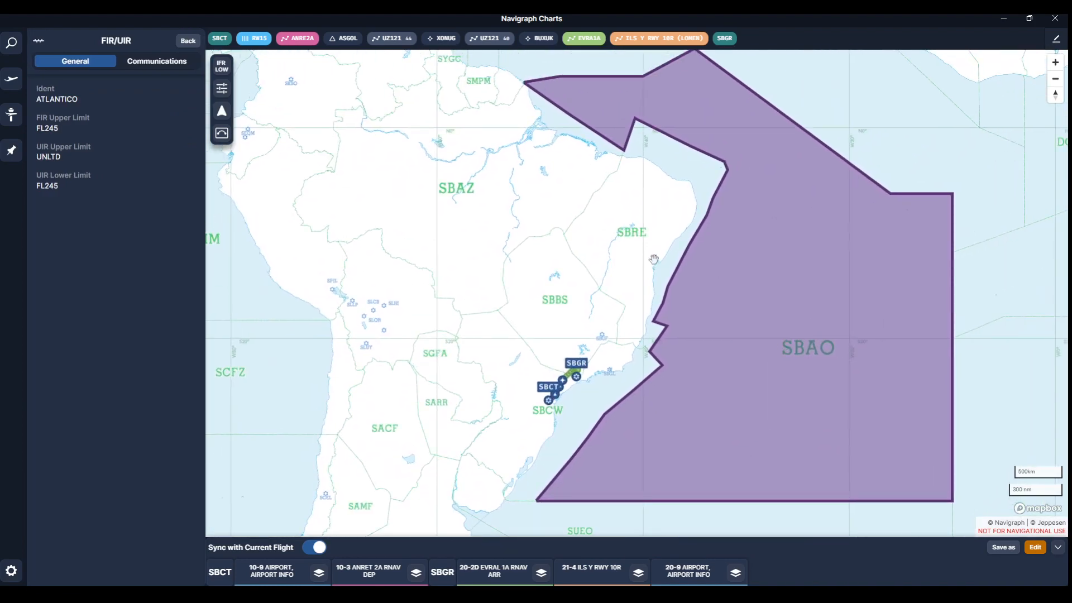
- Select a point just west of the SBRE label, view the RECIFE FIR/UIR details, and return to the location's list
left_click(597, 230)
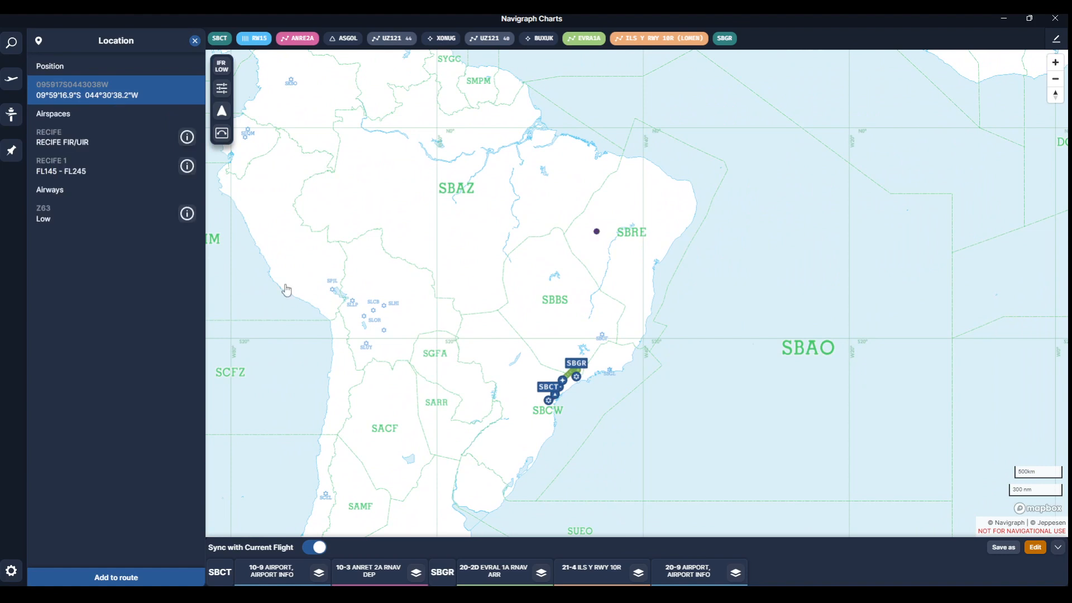
left_click(187, 137)
left_click(188, 41)
- Examine low airway Z63 on the map and review the distances and flight levels in its list of fixes
left_click(186, 215)
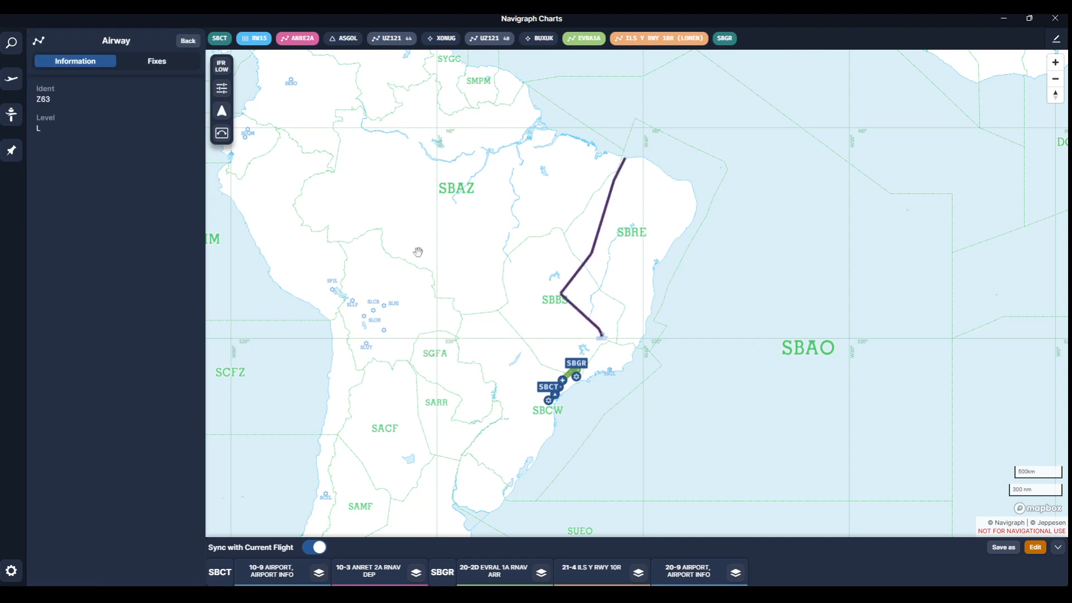
scroll(637, 301, "up", 2)
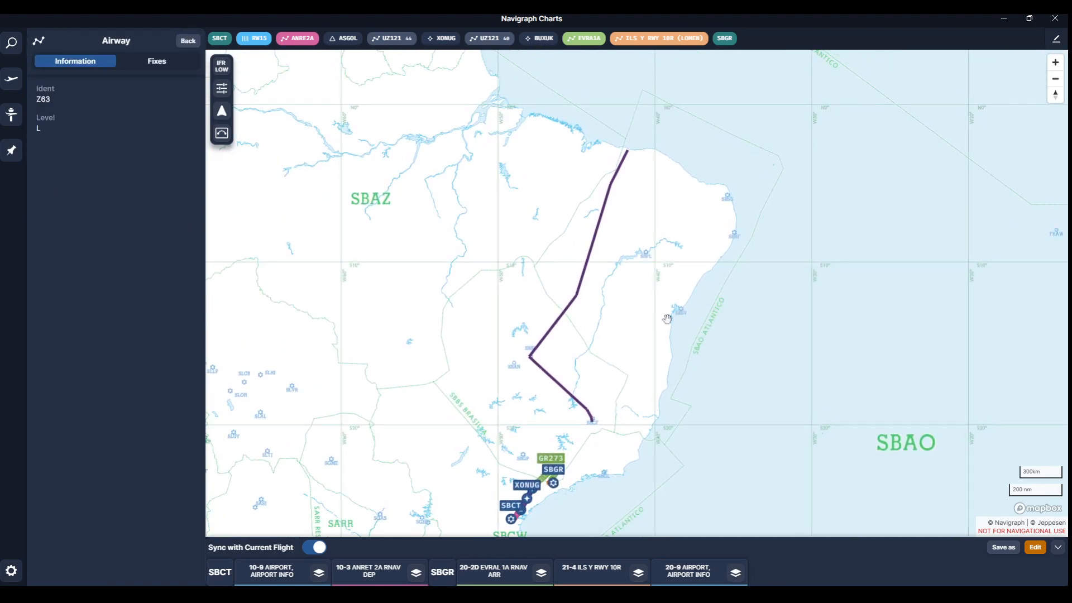
scroll(660, 310, "up", 2)
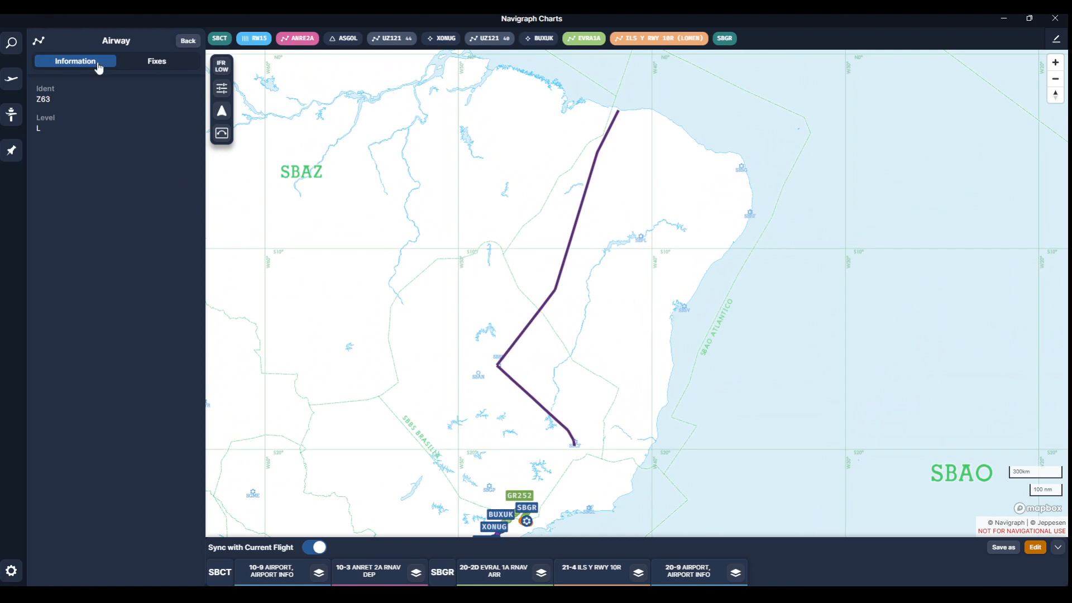
left_click(156, 62)
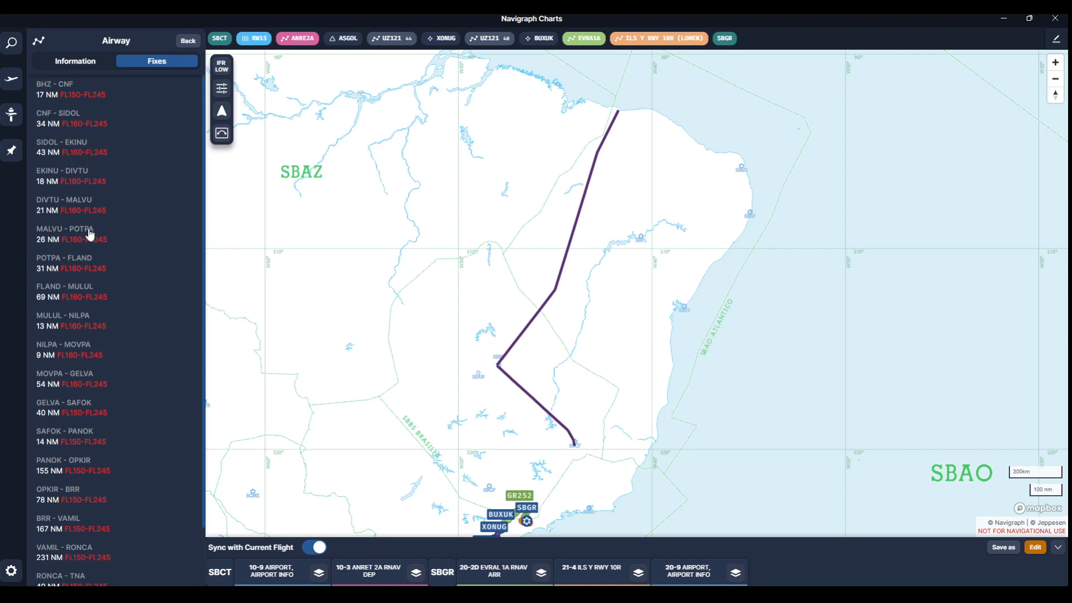
scroll(95, 239, "down", 1)
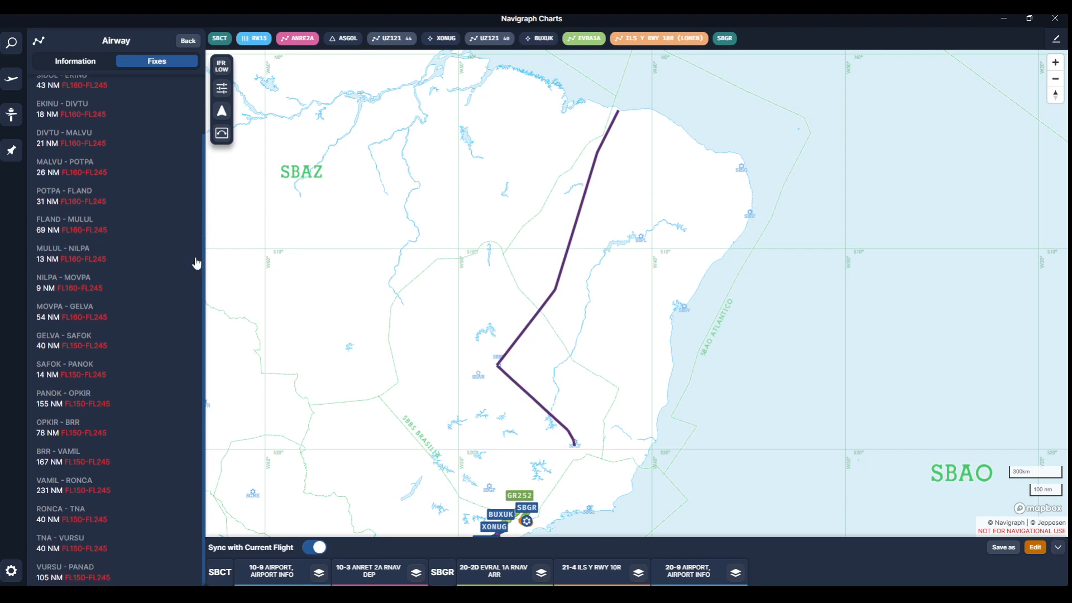
scroll(141, 286, "up", 1)
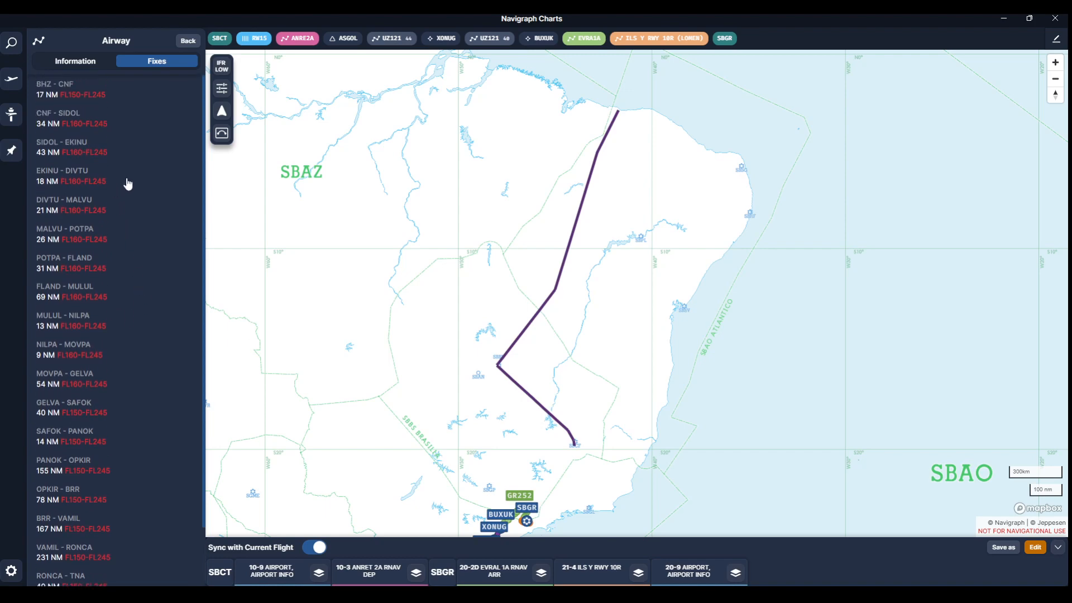
- View the BHZ - CNF segment of airway Z63, inspect the nearby SBCF airport details from the map, and close them
left_click(70, 96)
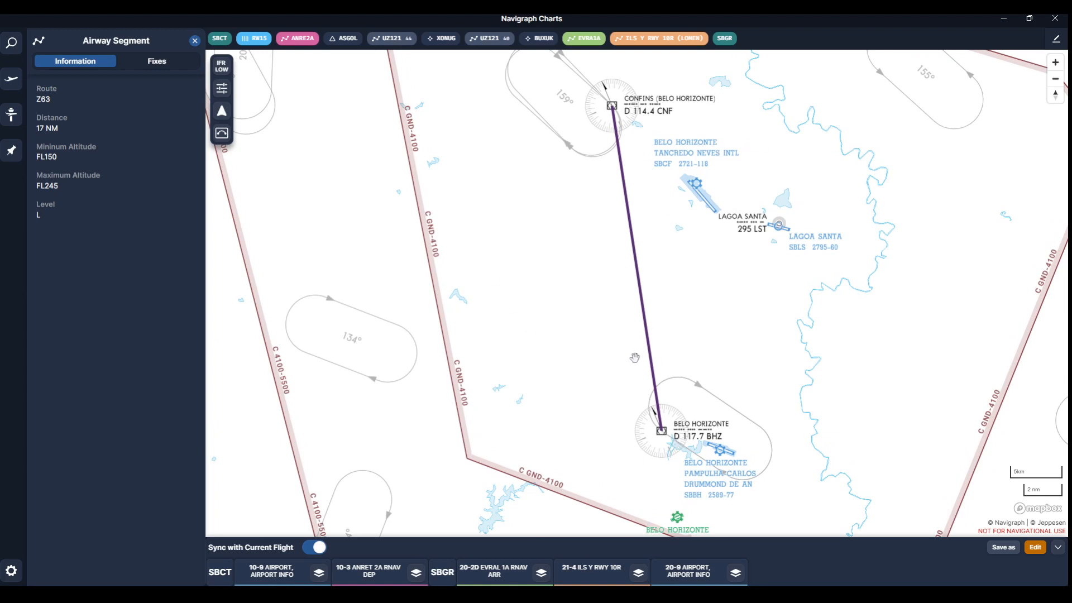
left_click(689, 162)
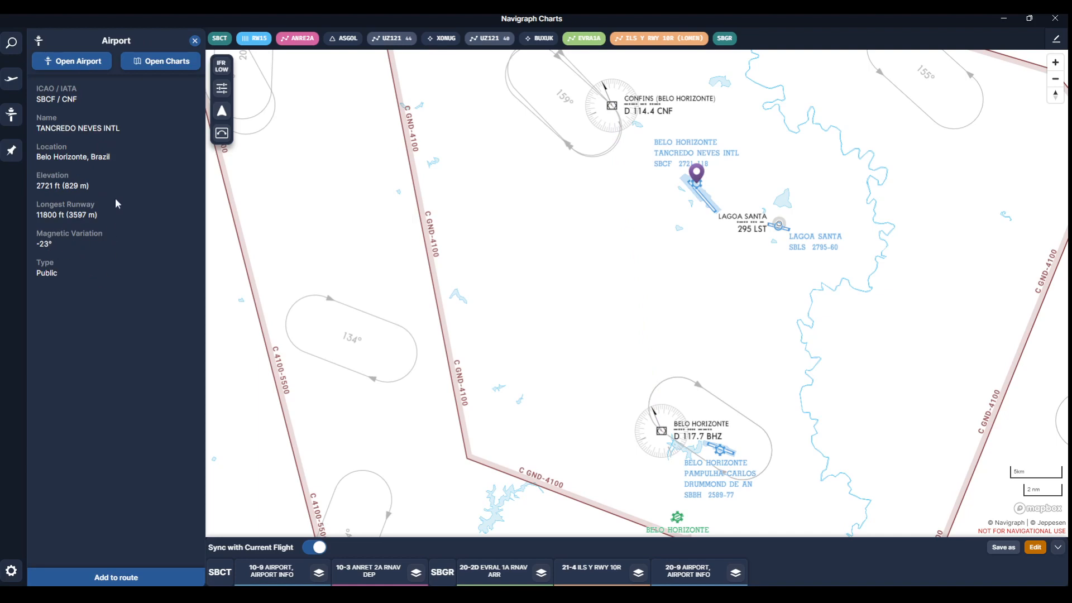
left_click(194, 41)
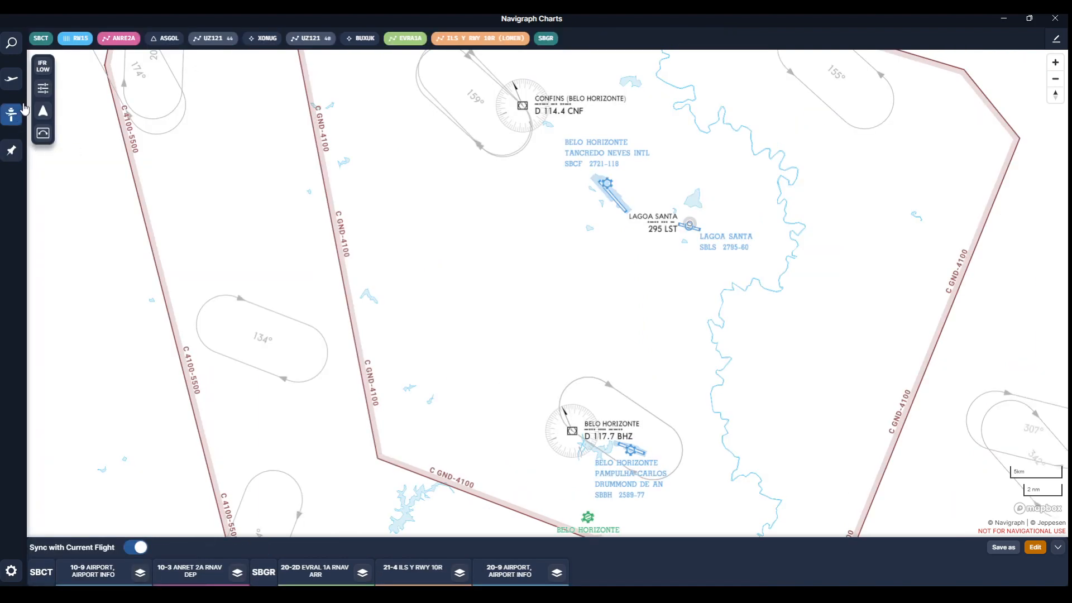
- Search the airports for "sbcf", review the SBCF / CNF summary, and open its full airport information
left_click(11, 115)
left_click(51, 44)
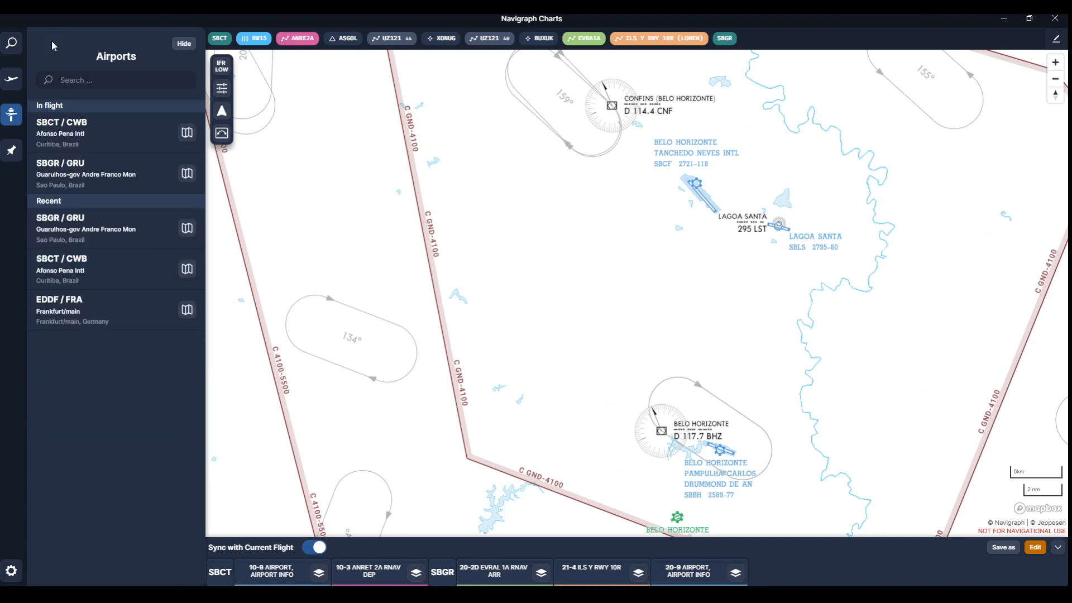
left_click(88, 79)
type("sbcf")
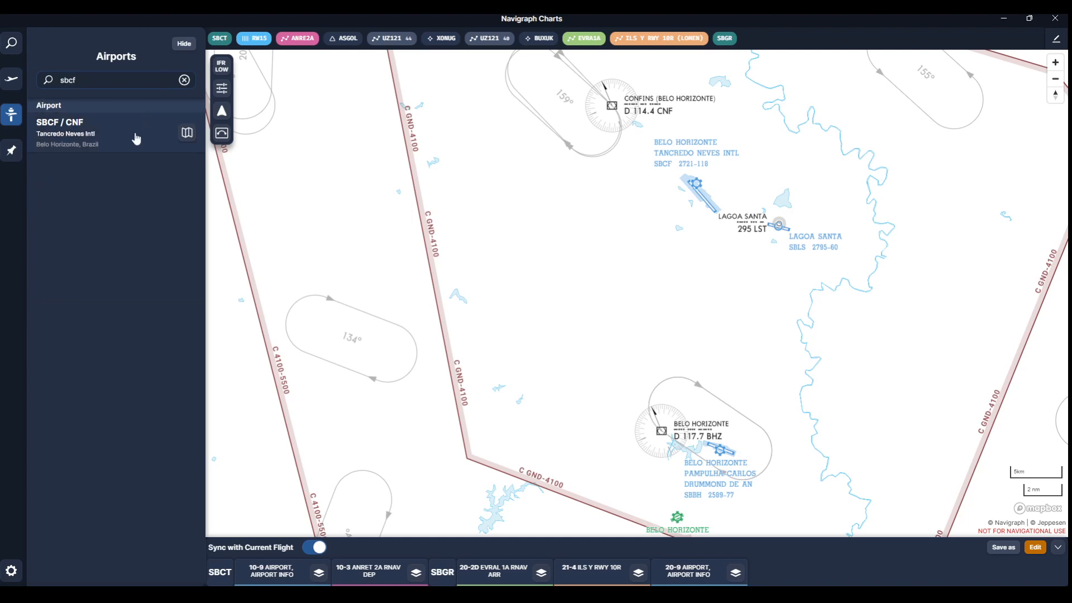
left_click(137, 138)
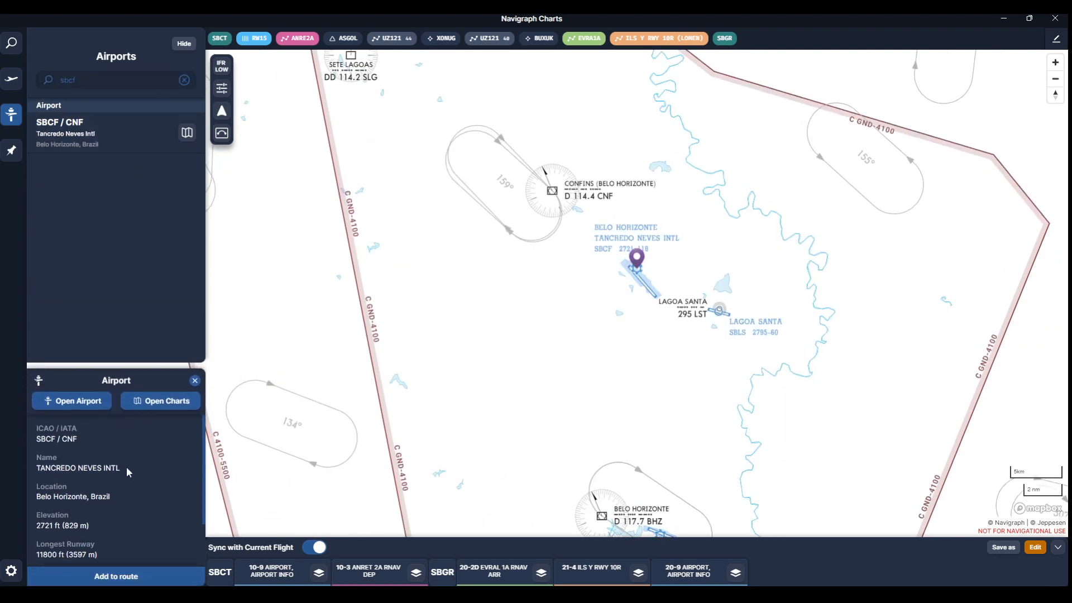
scroll(124, 469, "down", 2)
scroll(122, 472, "up", 2)
left_click(89, 400)
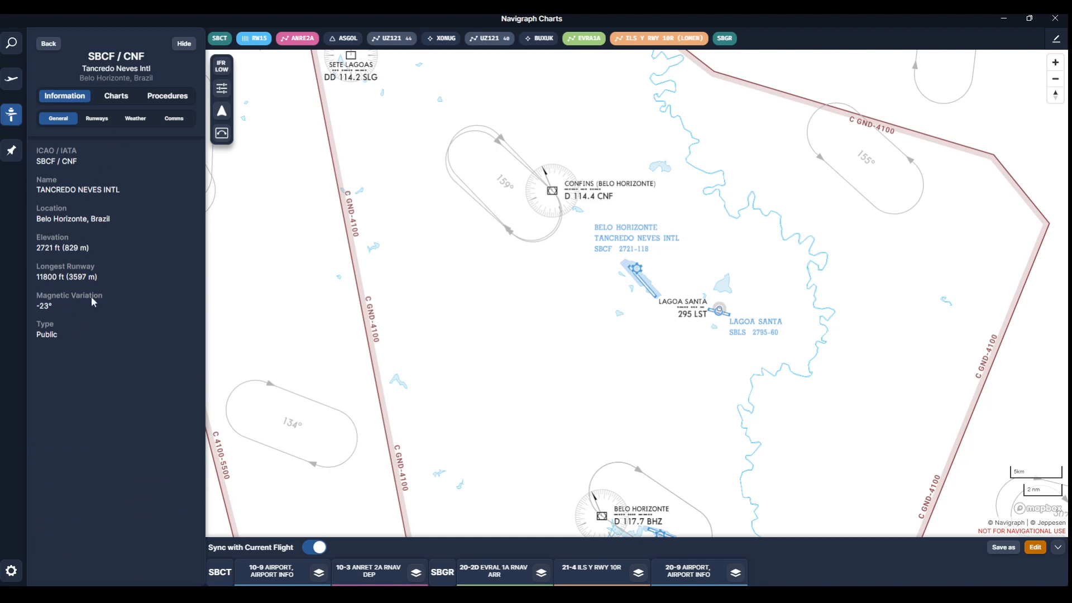
- Review SBCF's runways, METAR and TAF weather, and communication frequencies, and return to its general information
left_click(103, 118)
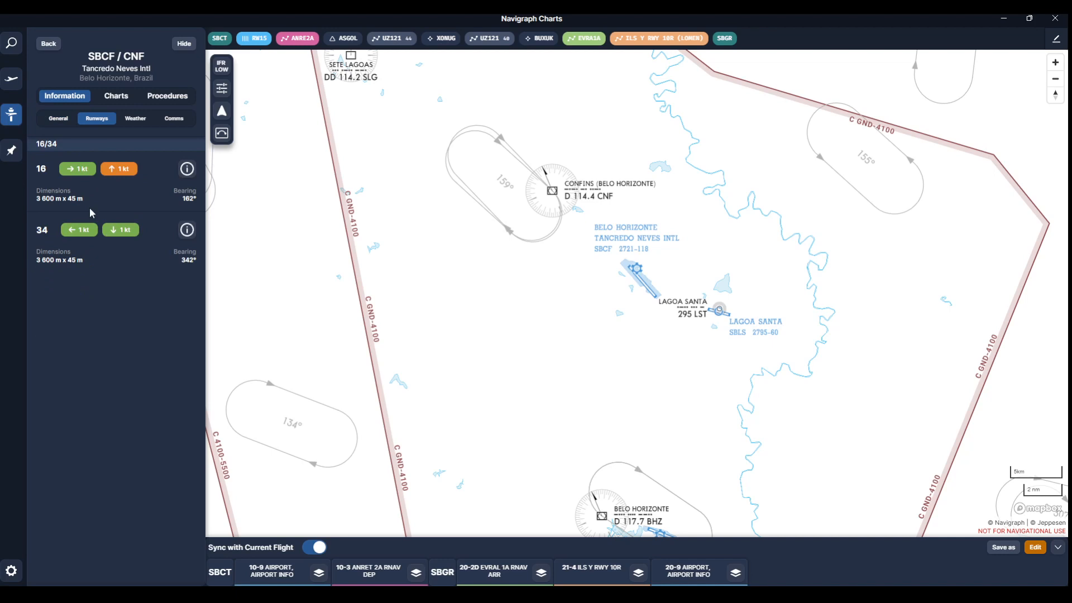
left_click(135, 118)
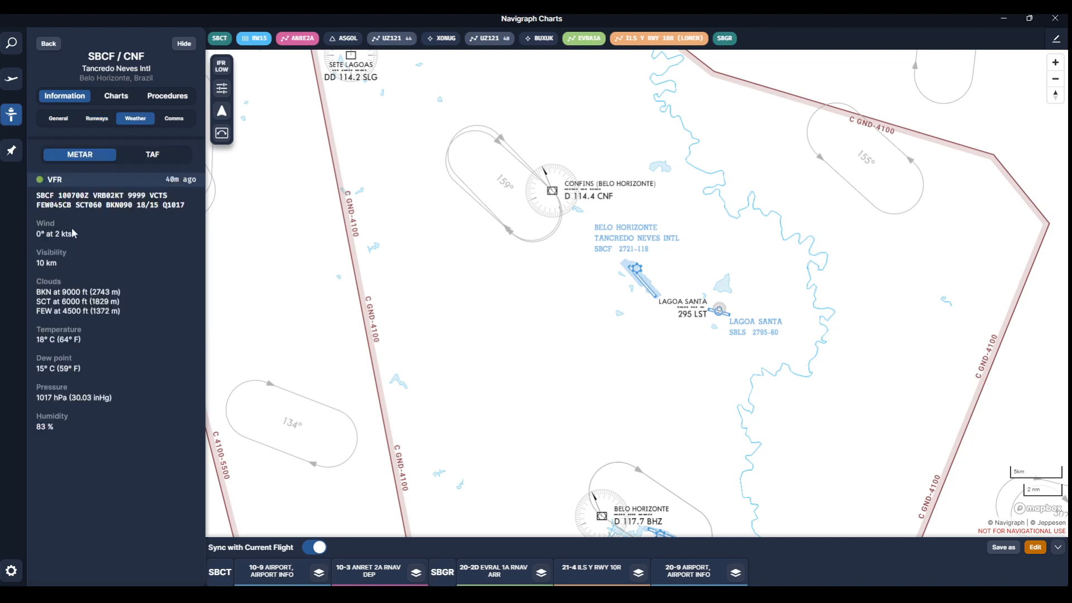
left_click(143, 158)
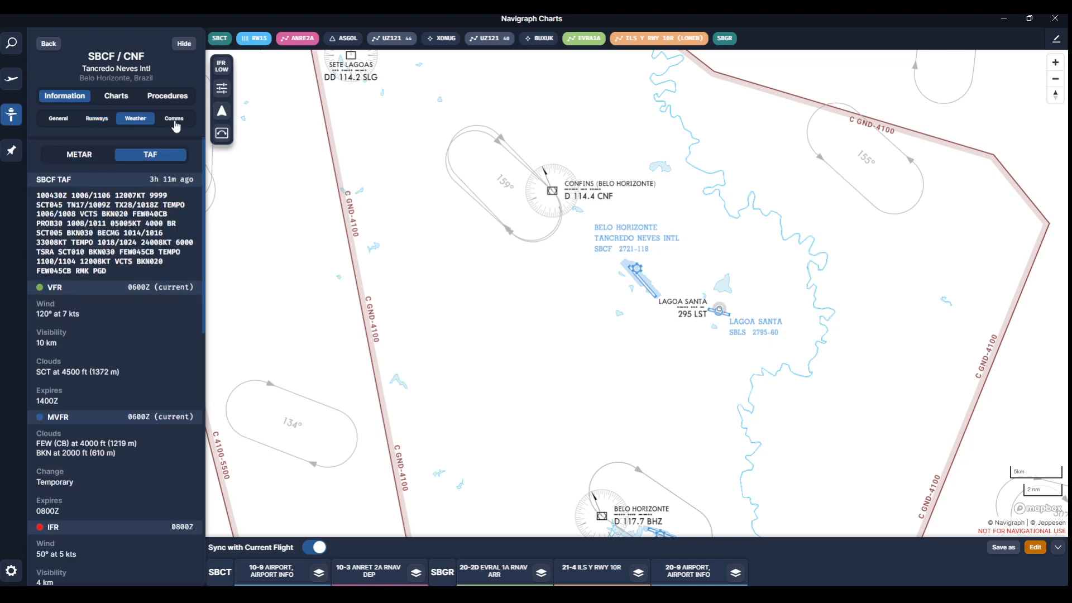
left_click(173, 119)
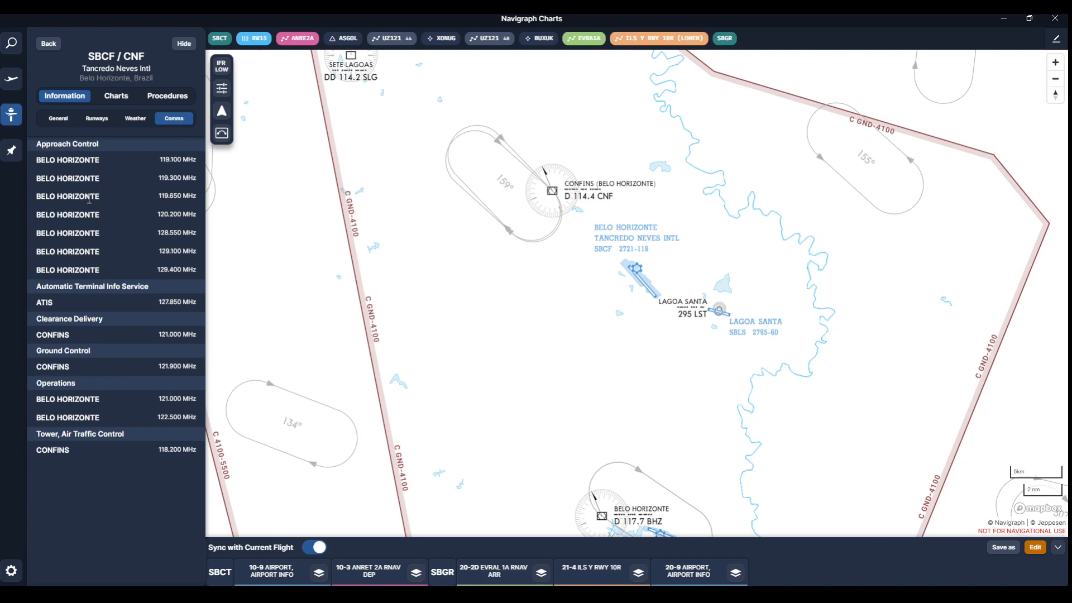
left_click(58, 120)
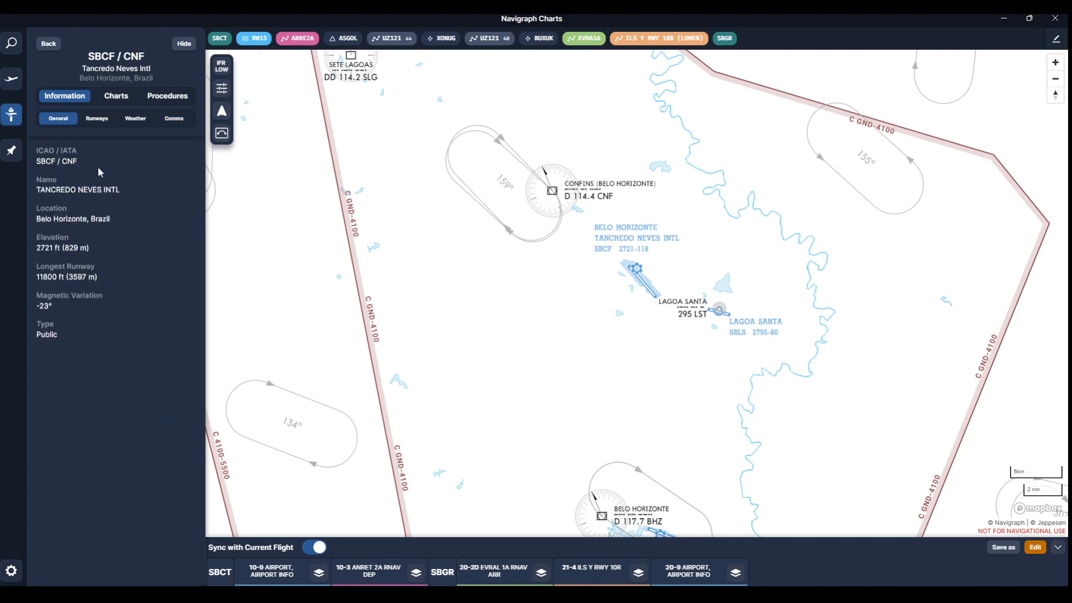
- Browse SBCF's charts by category, going through approach, taxi and SID charts to the reference charts
left_click(117, 98)
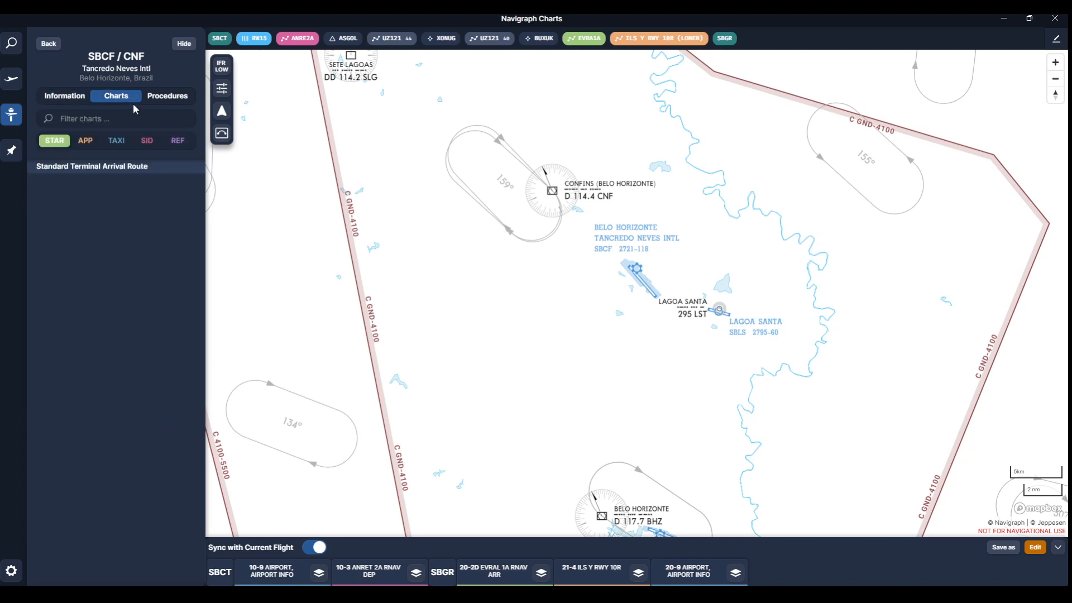
left_click(85, 142)
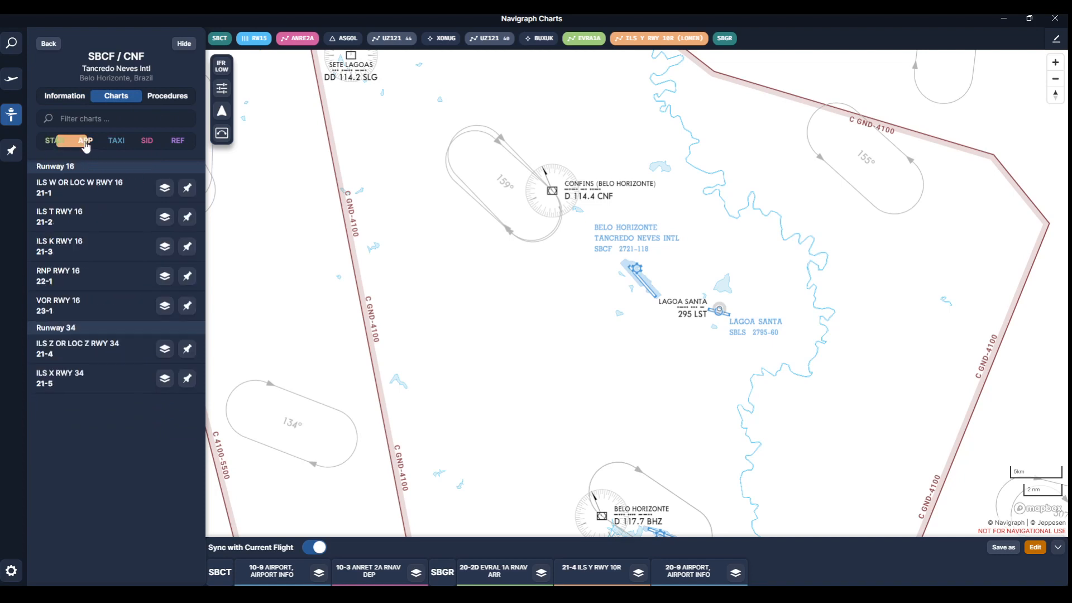
left_click(128, 143)
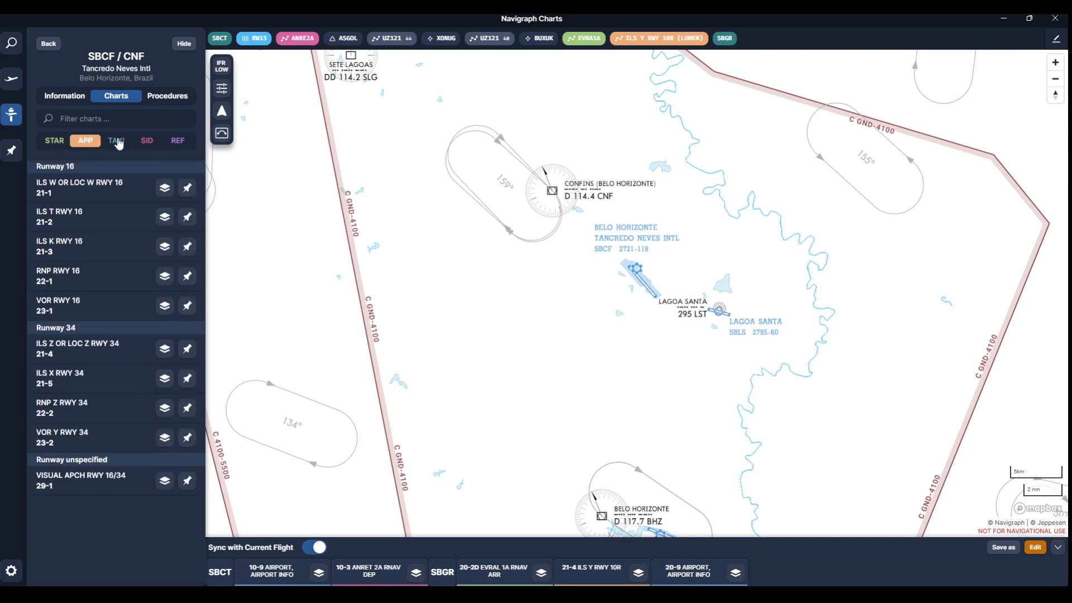
left_click(148, 144)
left_click(178, 143)
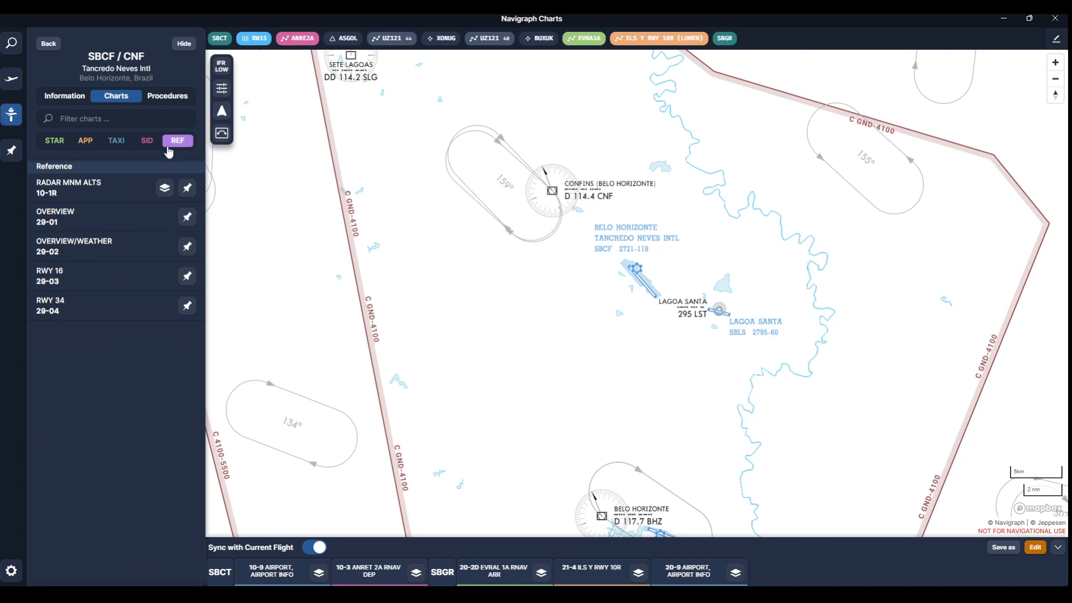
- View SBCF's airport familiarization charts: OVERVIEW 29-01, OVERVIEW/WEATHER 29-02, RWY 16 29-03 and RWY 34 29-04
left_click(87, 224)
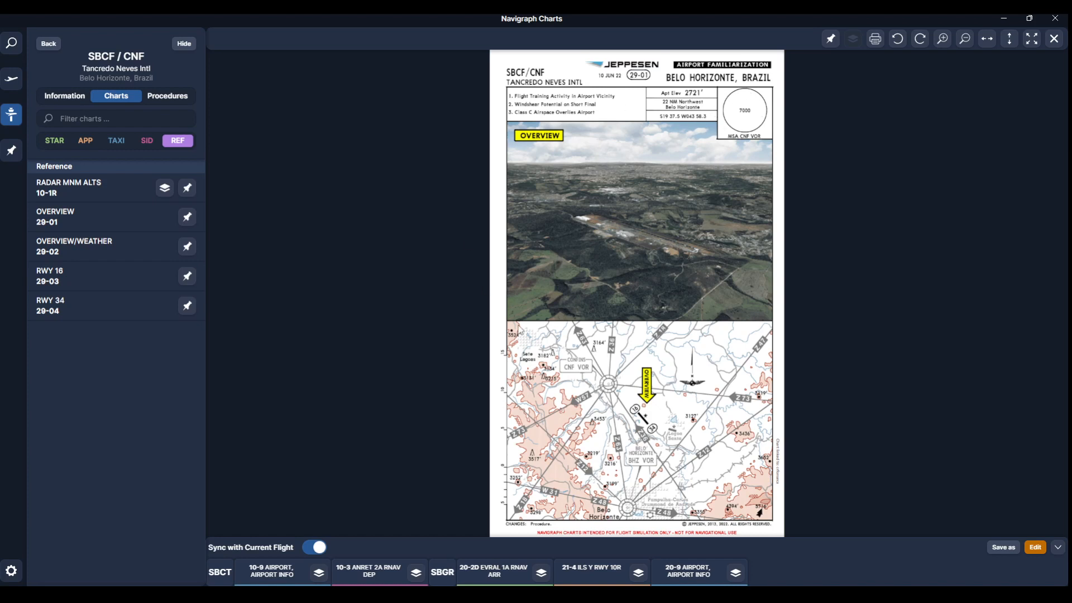
left_click(109, 255)
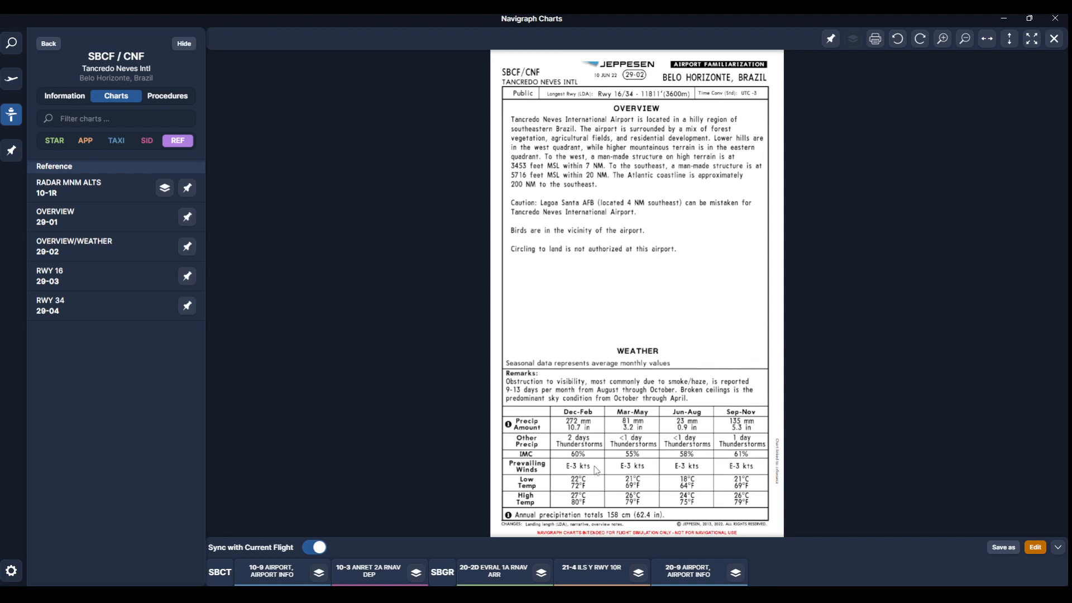
left_click(146, 281)
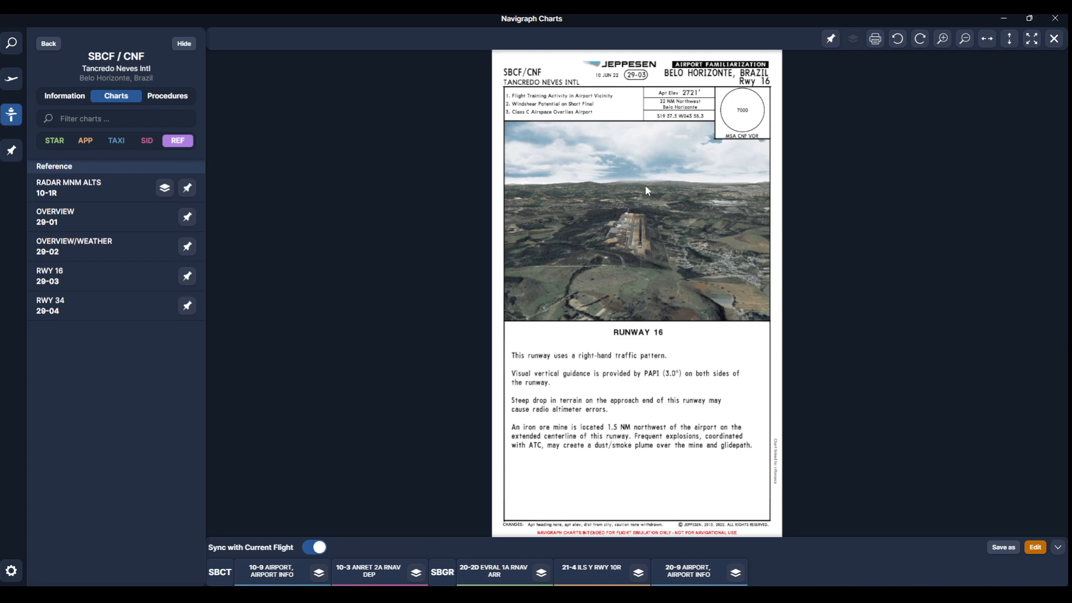
left_click(116, 315)
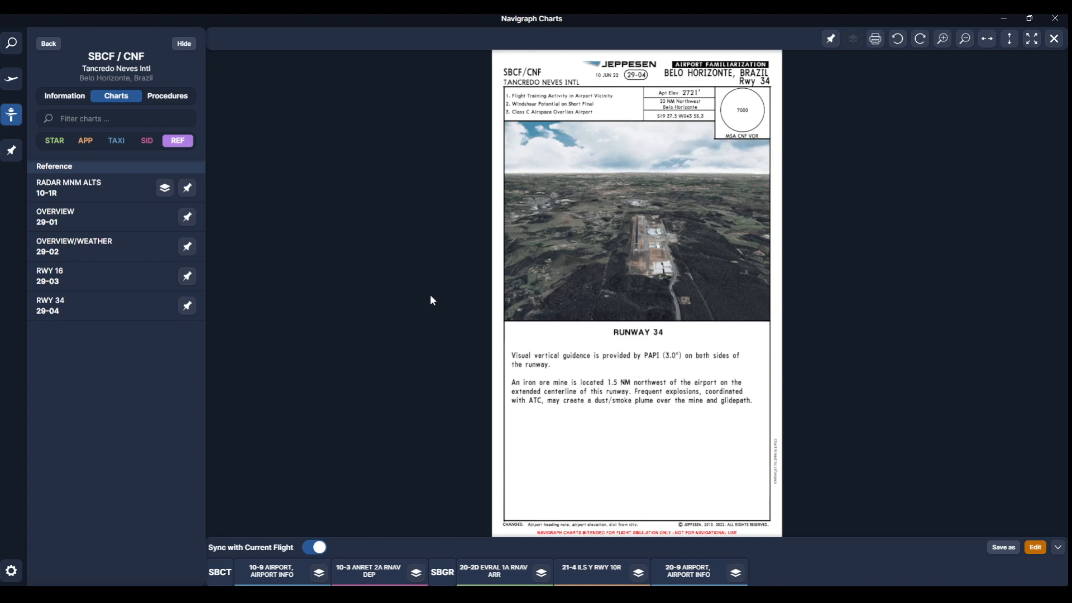
- Close the open chart and display SBCF's runway 16 departure, arrival and approach procedures on the map
left_click(166, 100)
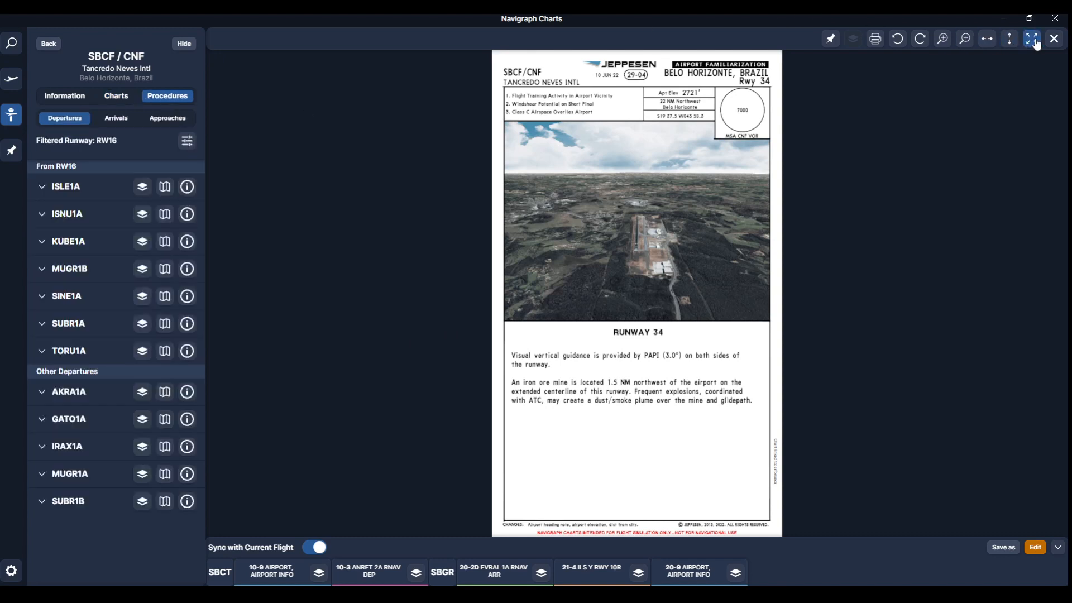
left_click(1054, 39)
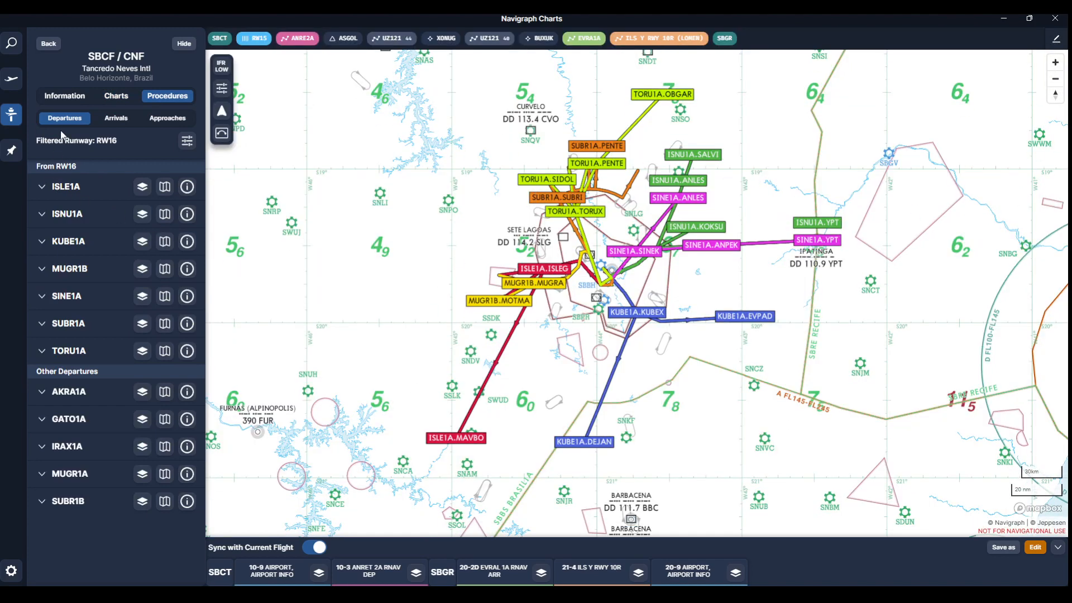
left_click(116, 122)
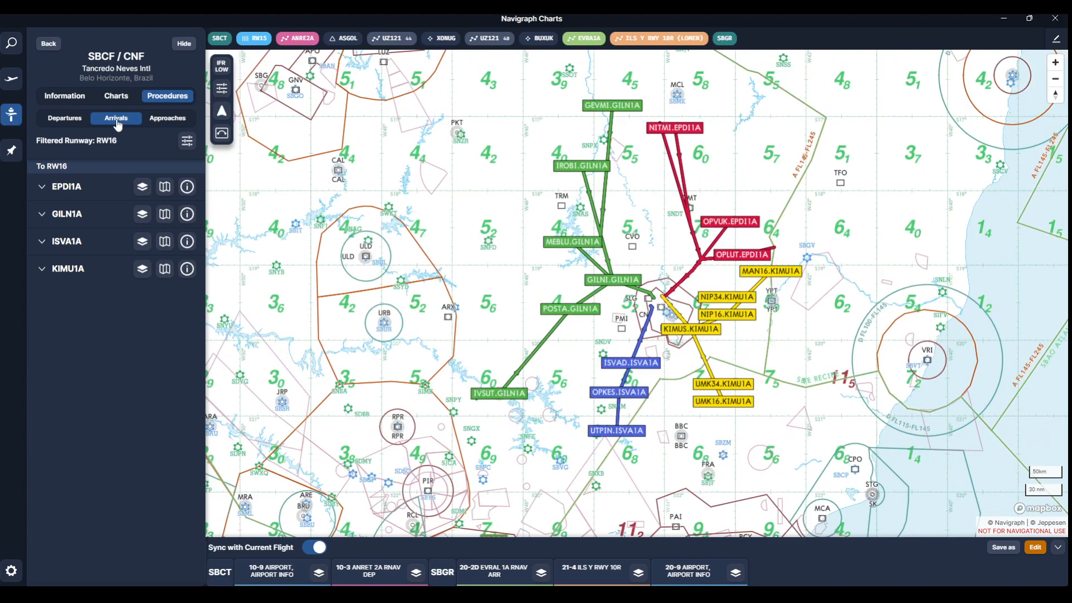
left_click(162, 120)
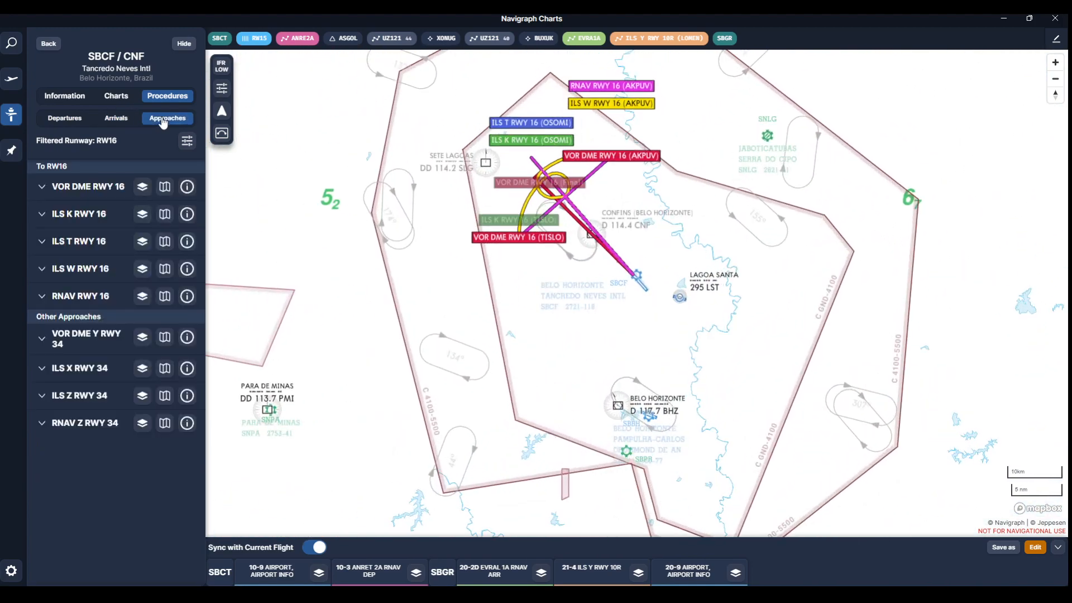
- Go through SBCF's departures, arrivals and approaches again, return to the departures, and hide the airport details
left_click(53, 120)
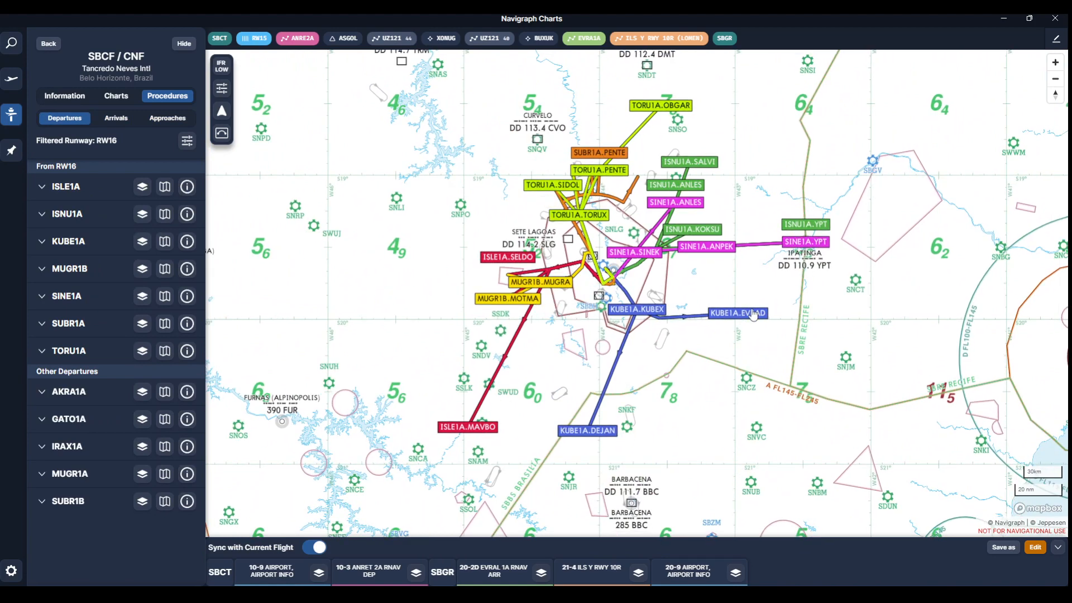
left_click(119, 120)
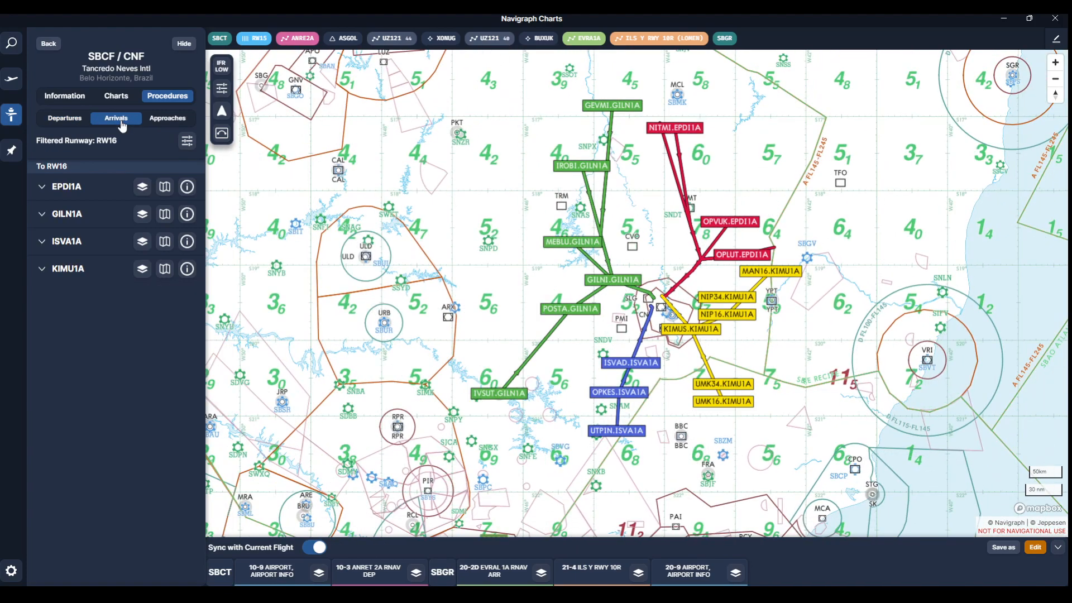
left_click(169, 126)
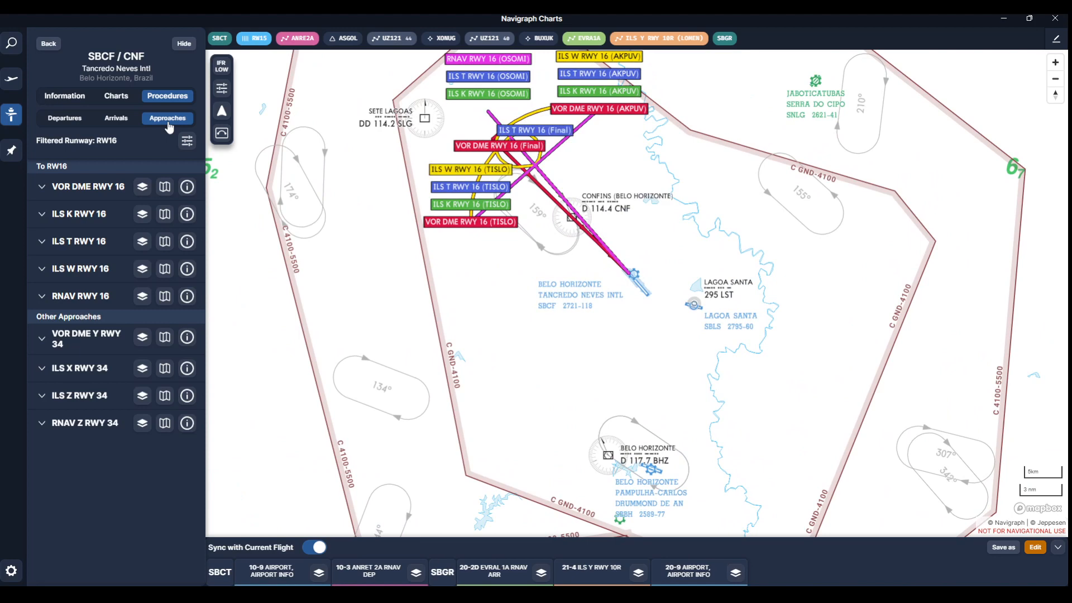
left_click(67, 119)
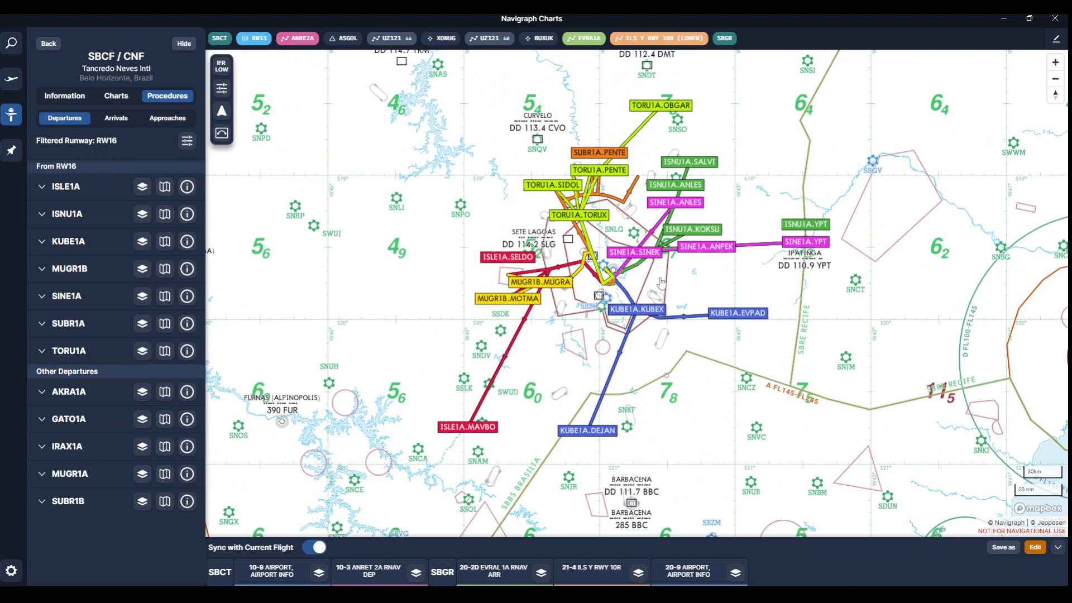
scroll(691, 356, "down", 2)
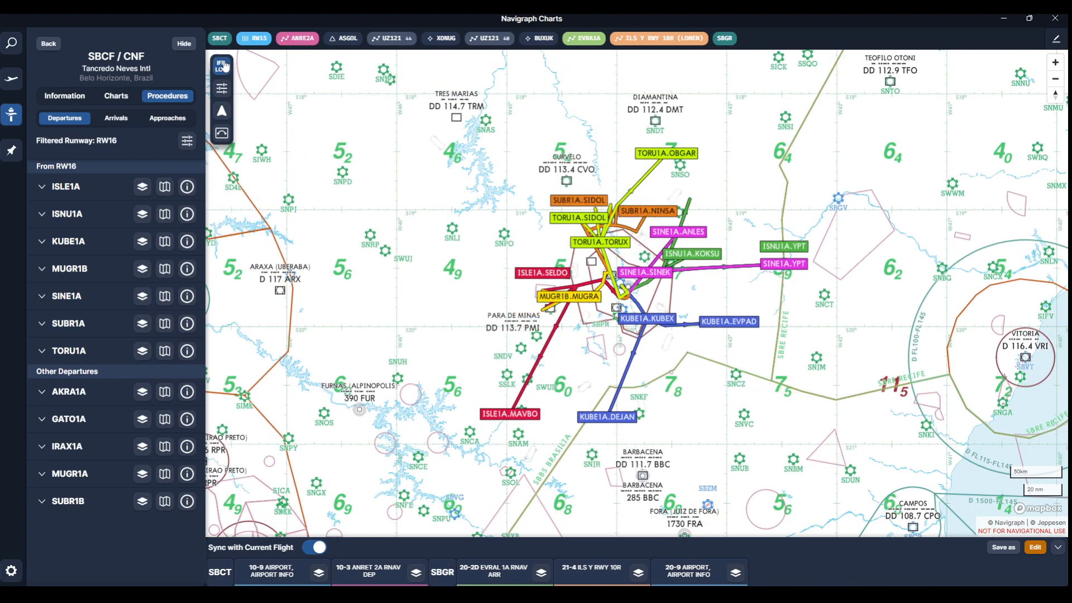
left_click(183, 46)
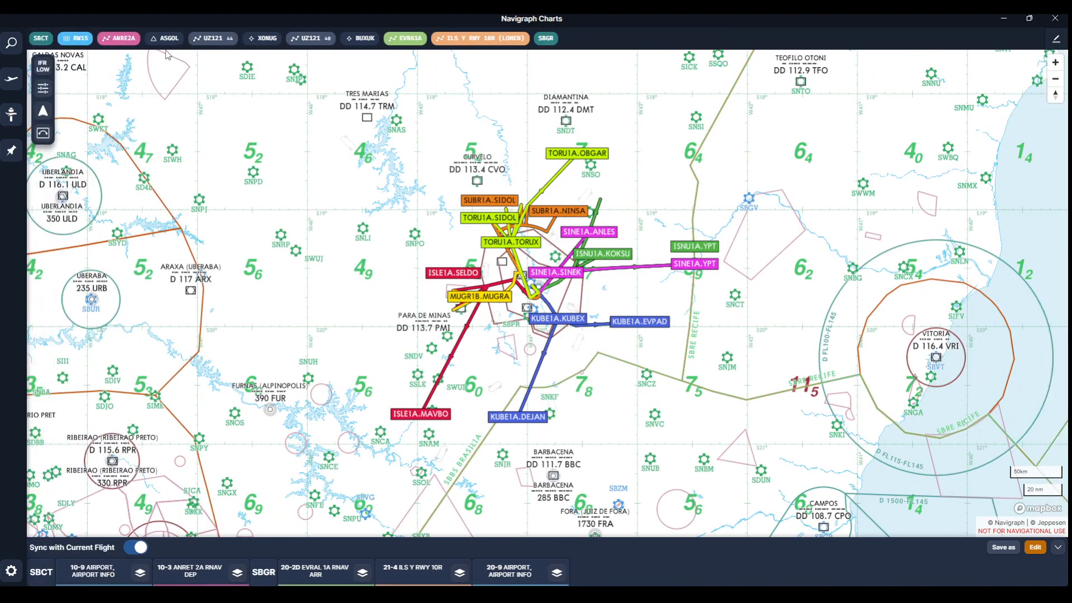
- Switch the map layer to IFR HIGH, preview the VFR layer, and set the map back to IFR HIGH
left_click(47, 67)
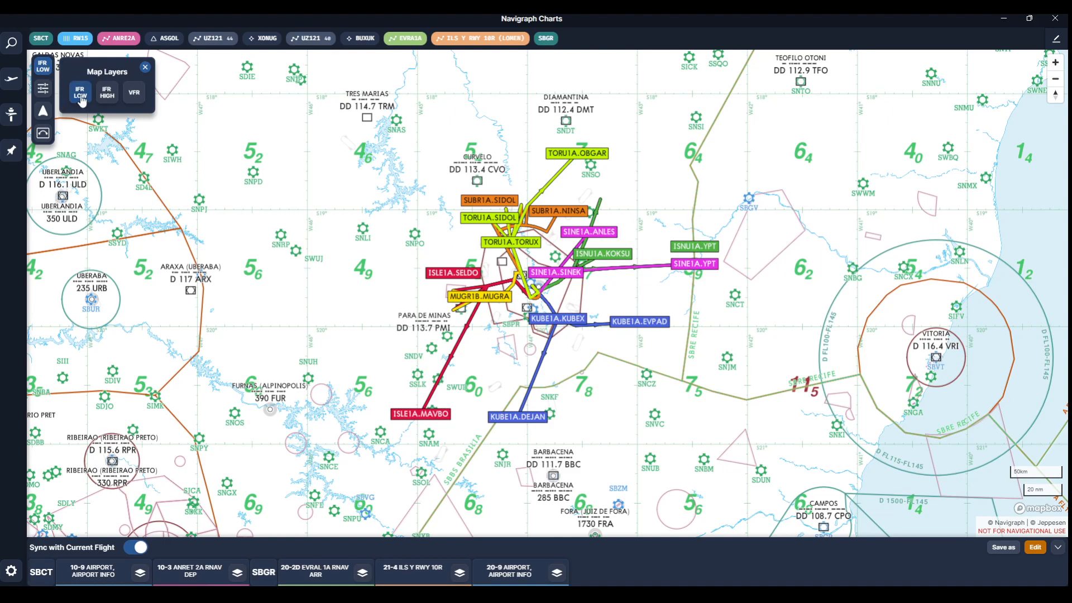
left_click(107, 93)
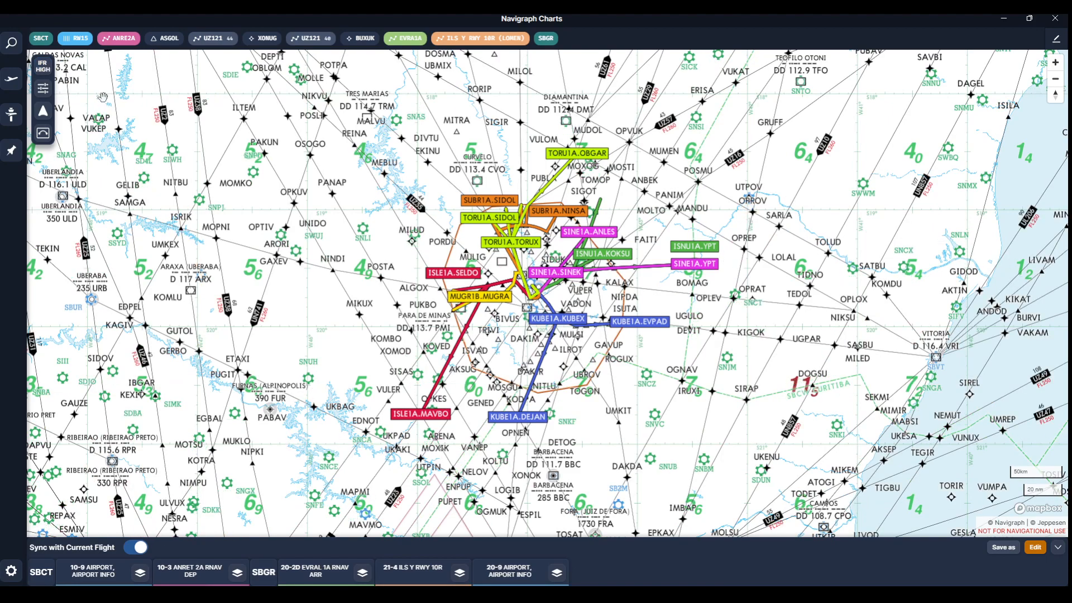
left_click(47, 67)
left_click(136, 96)
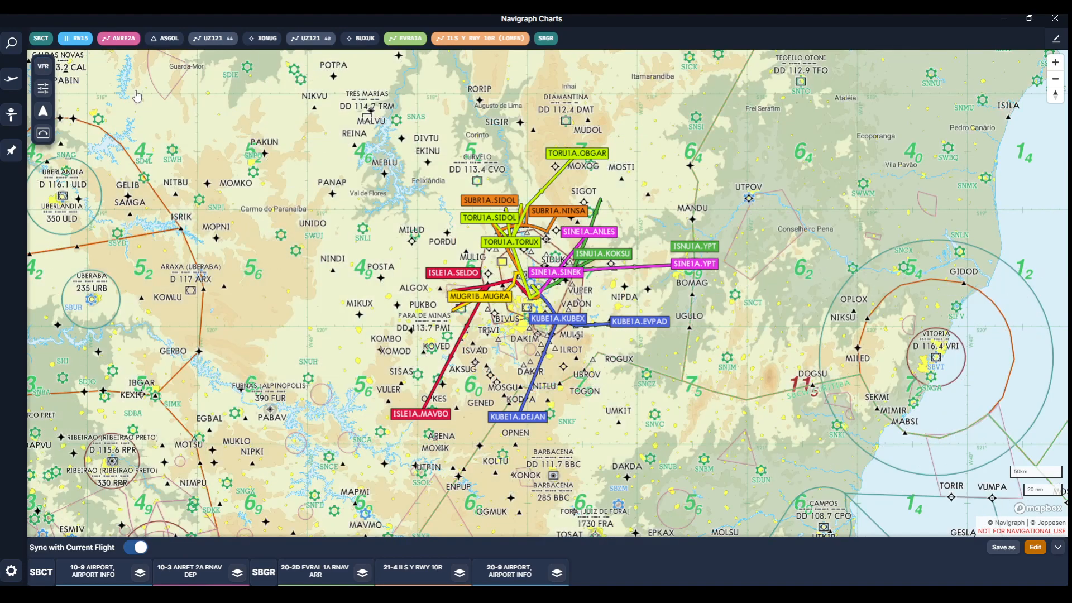
left_click(43, 66)
left_click(104, 101)
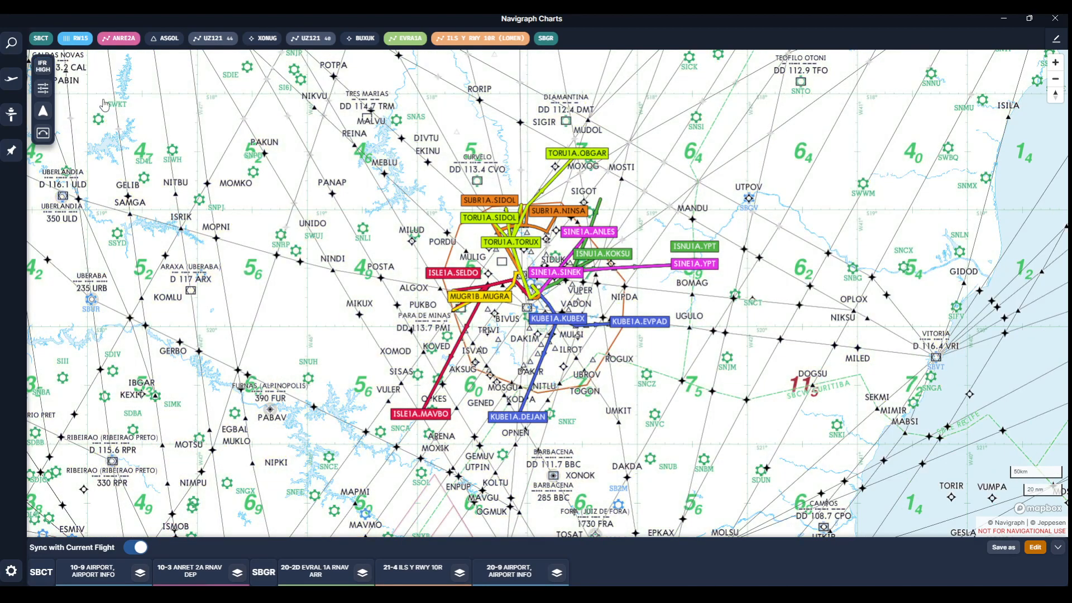
- Review the IFR HIGH map filters, toggling Airways off and on again, and view the Moving Maps settings
left_click(48, 90)
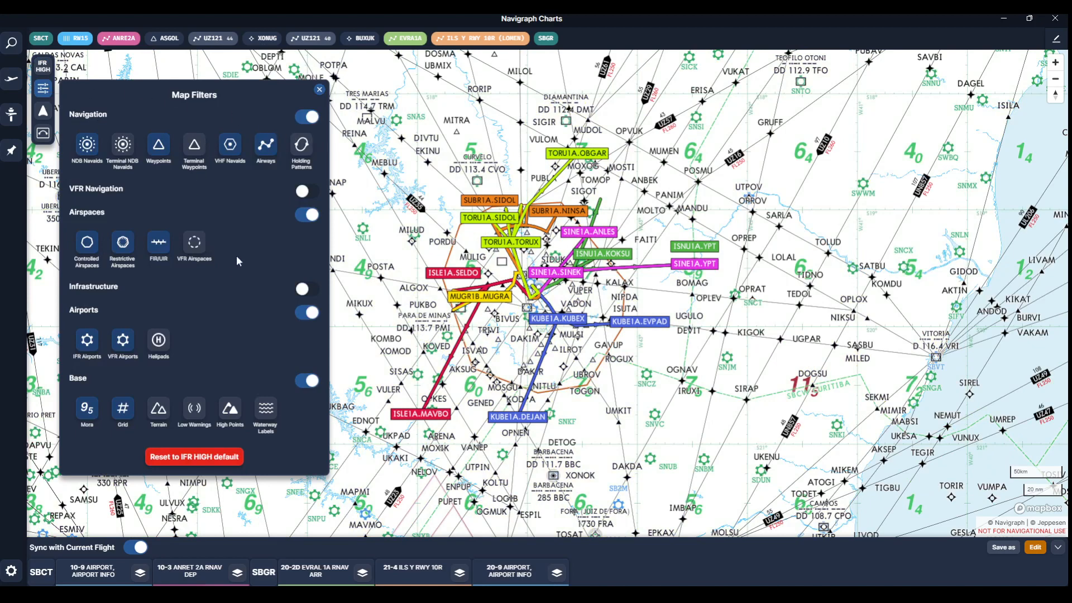
left_click(270, 152)
left_click(271, 152)
left_click(318, 90)
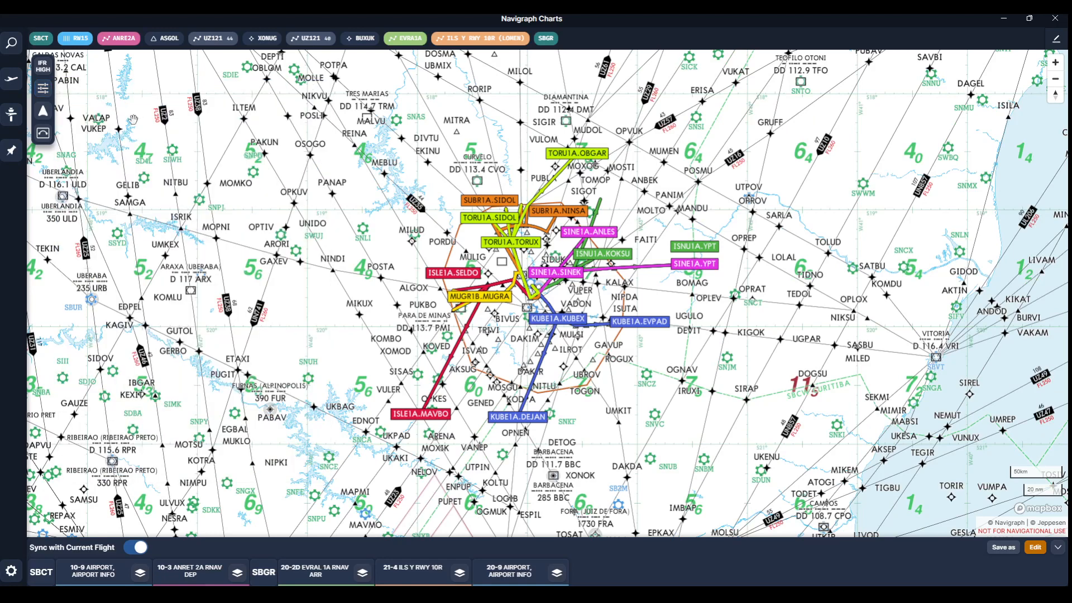
left_click(44, 112)
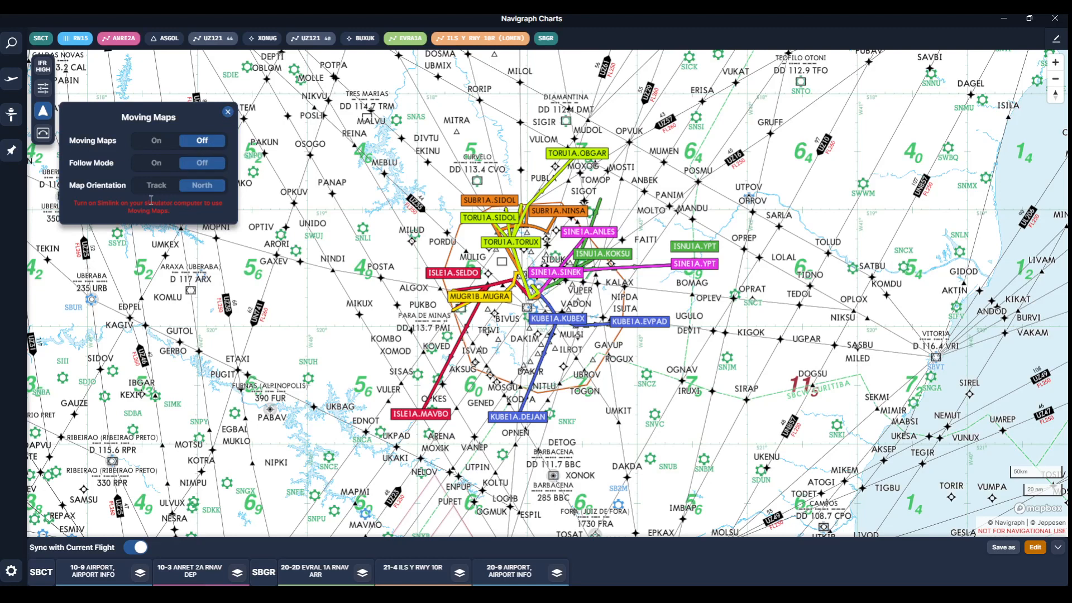
left_click(228, 113)
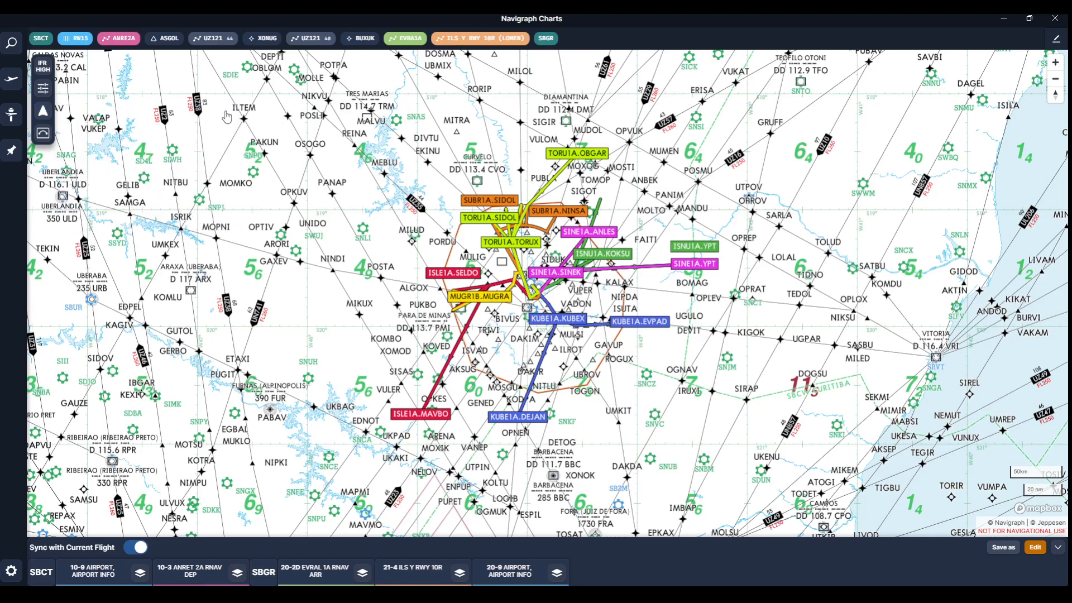
- Fit the map to the SBCT–SBGR flight route and check the saved pinboards
left_click(44, 134)
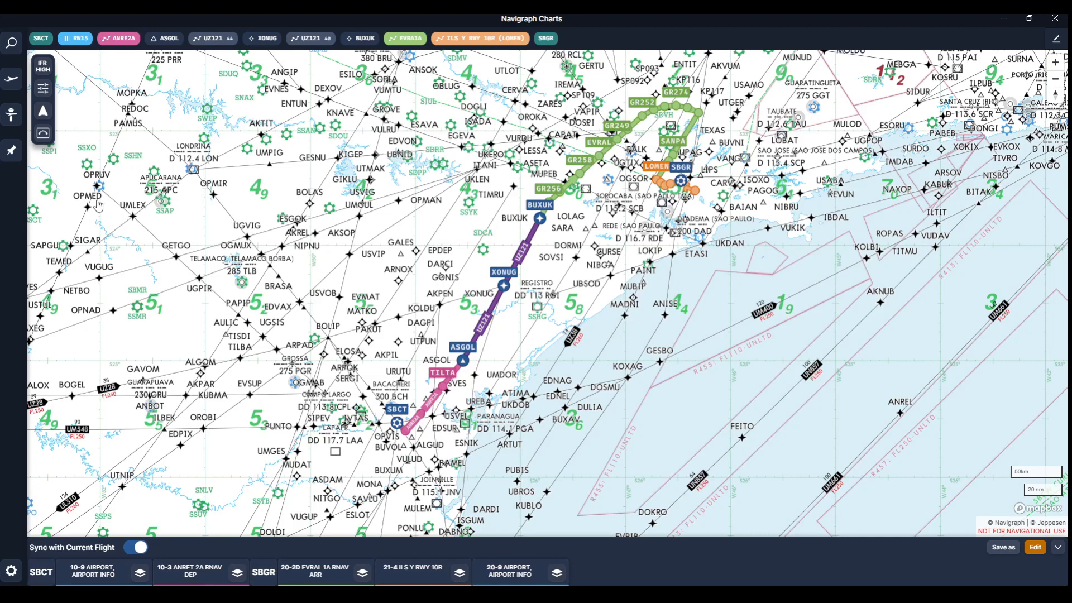
left_click(16, 158)
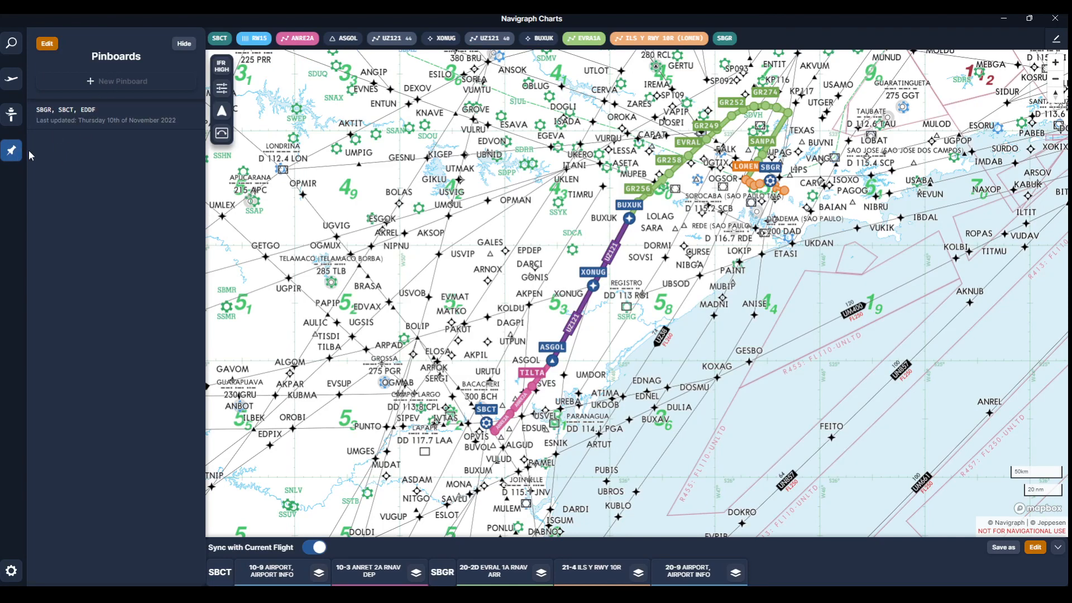
left_click(10, 152)
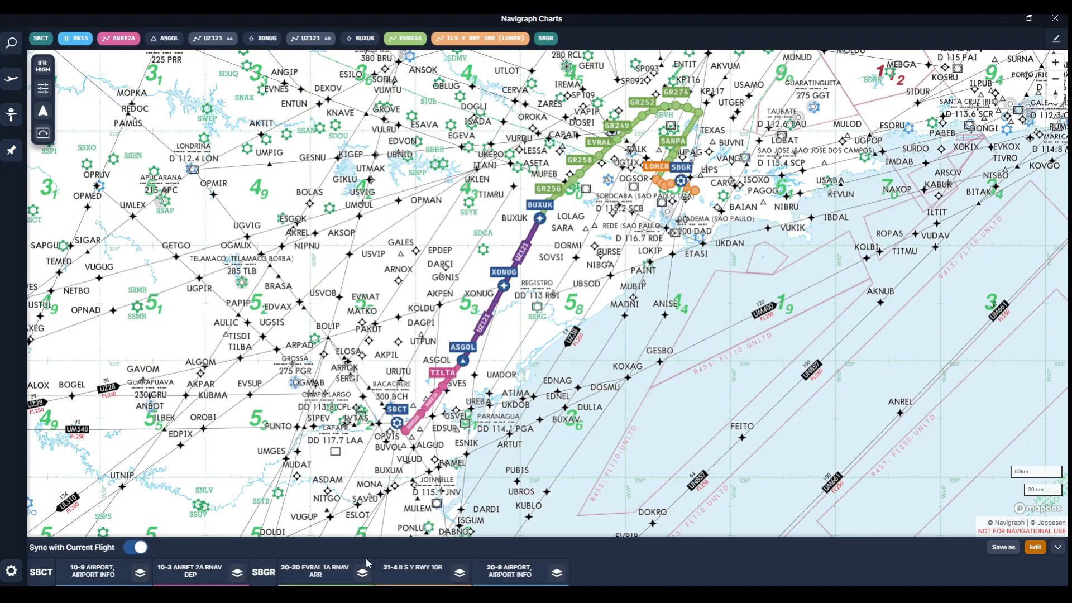
- View the flight's pinned charts: SBCT 10-9 and 10-3 ANRET 2A, and SBGR 20-2D EVRAL 1A, 21-4 ILS Y RWY 10R and 20-9
left_click(90, 578)
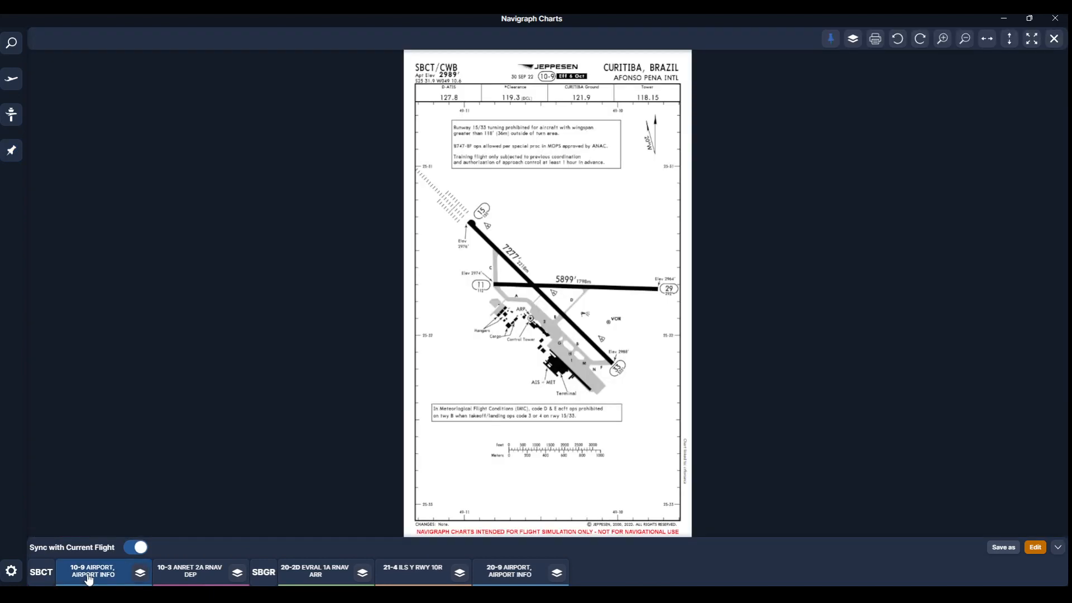
left_click(203, 575)
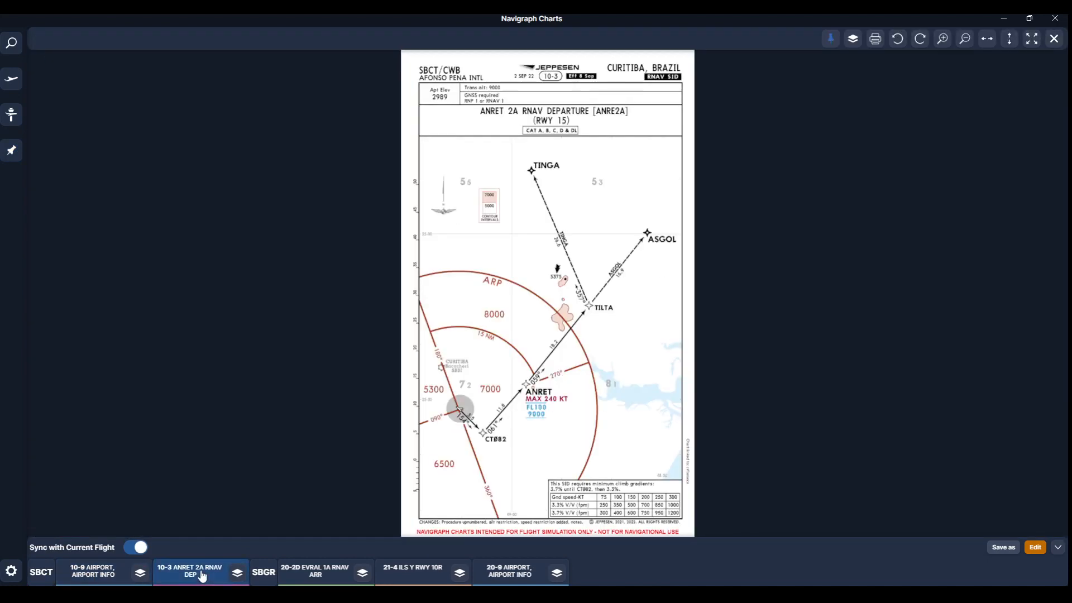
left_click(311, 576)
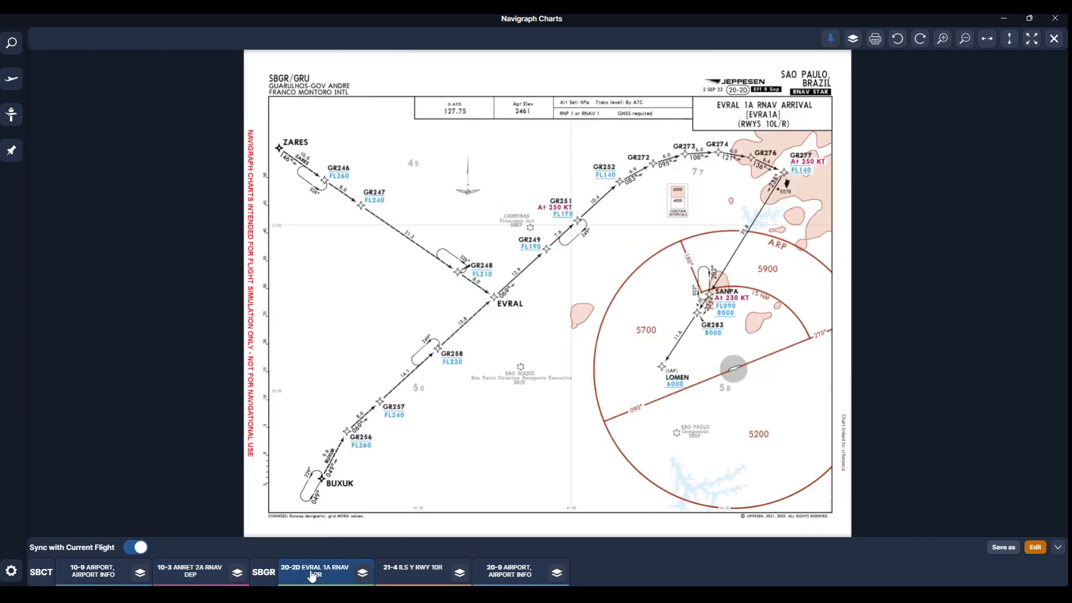
left_click(428, 572)
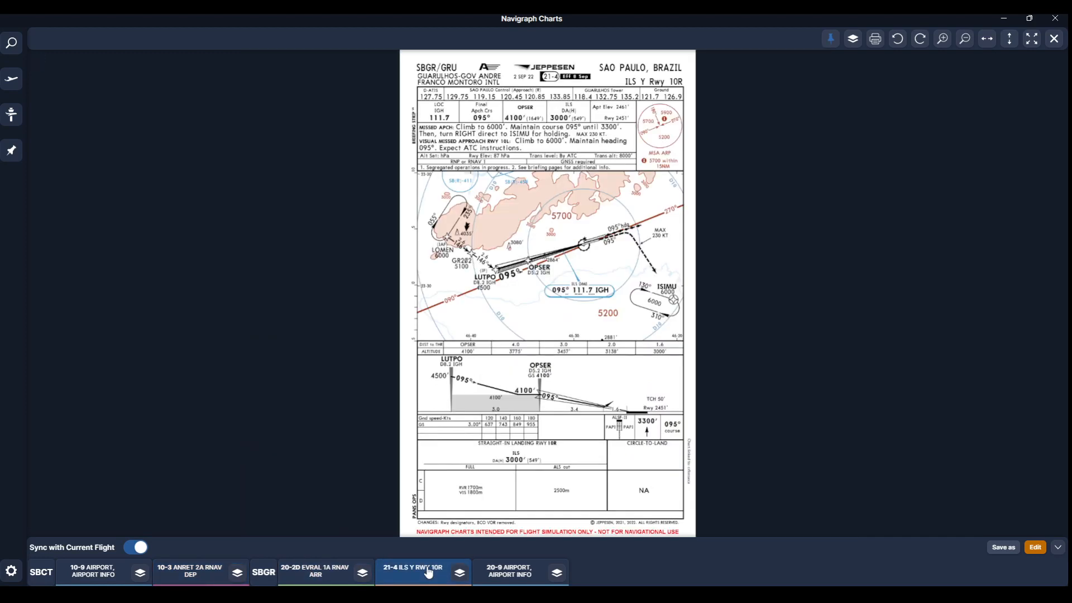
left_click(524, 577)
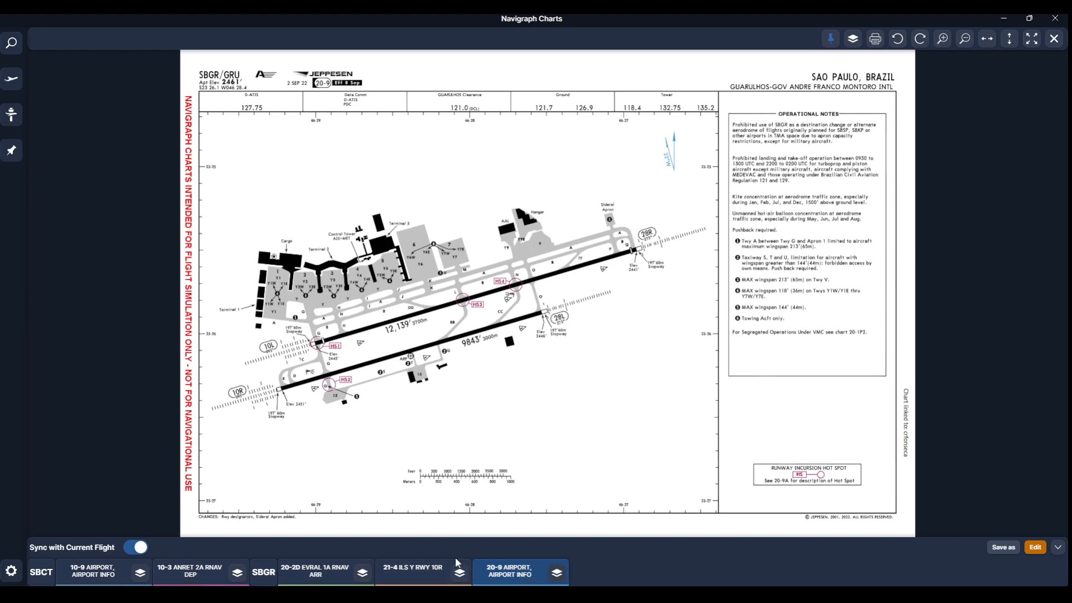
- From SBGR's taxi charts, view parking spots 20-9B, pin 20-9C PARKING SPOT COORDS (APRONS 1 THRU 6), and hide the chart list
left_click(266, 577)
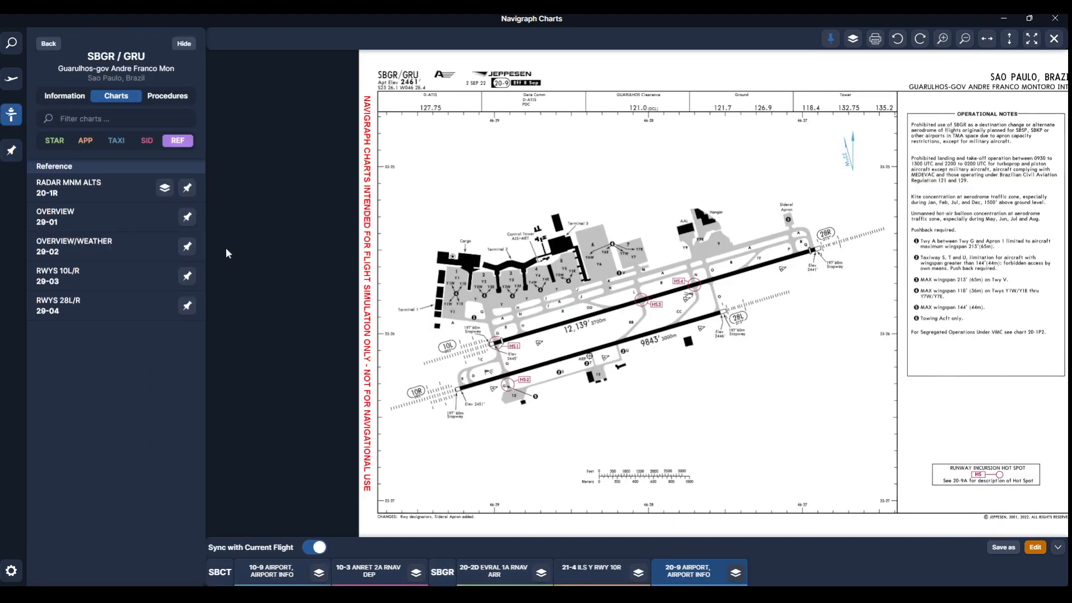
left_click(118, 143)
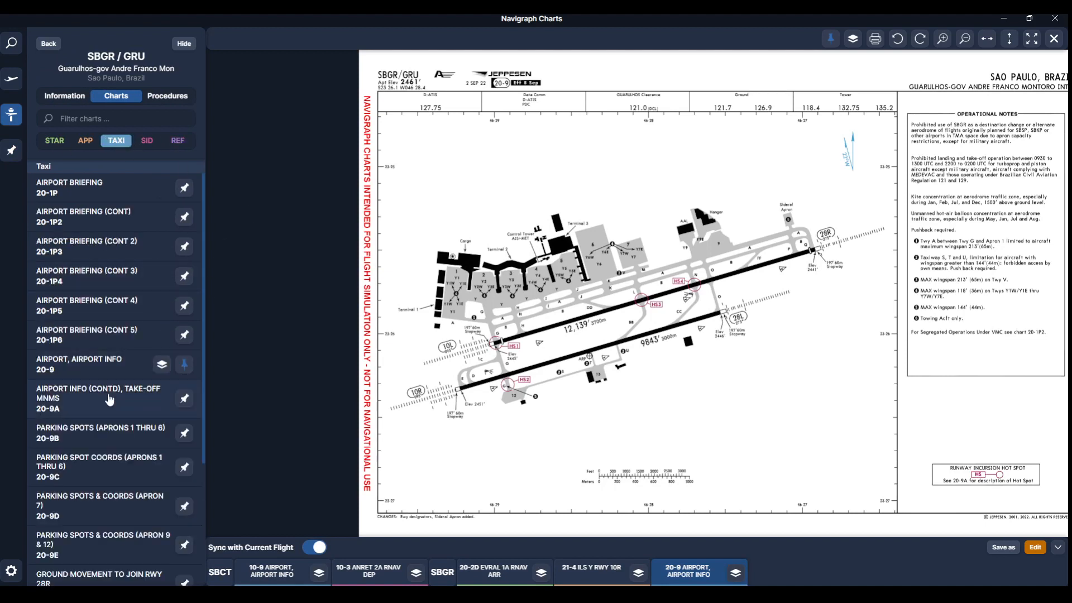
scroll(114, 402, "down", 3)
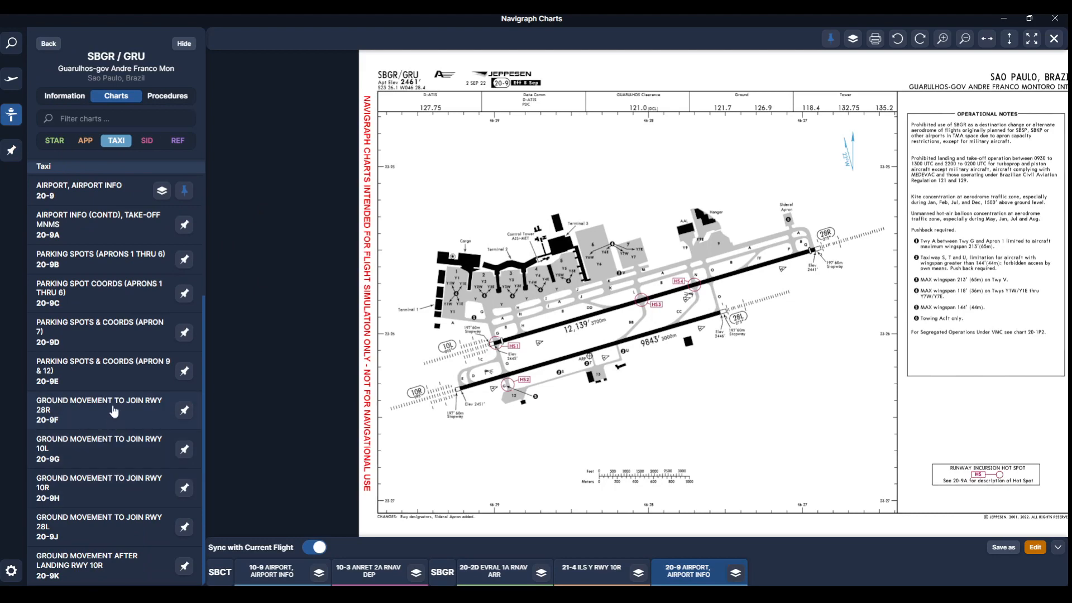
left_click(123, 258)
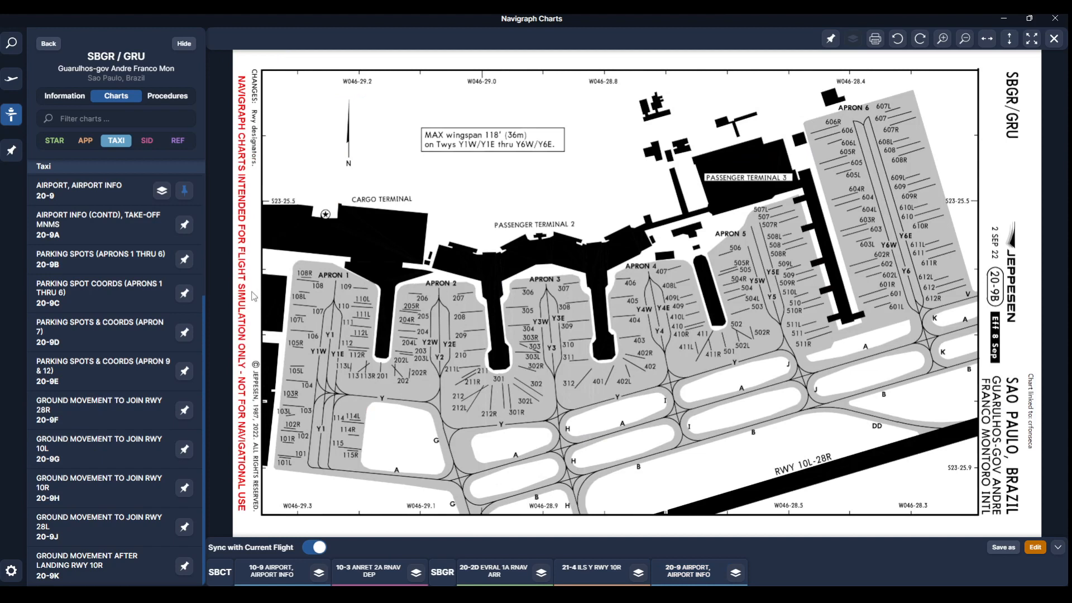
left_click(185, 295)
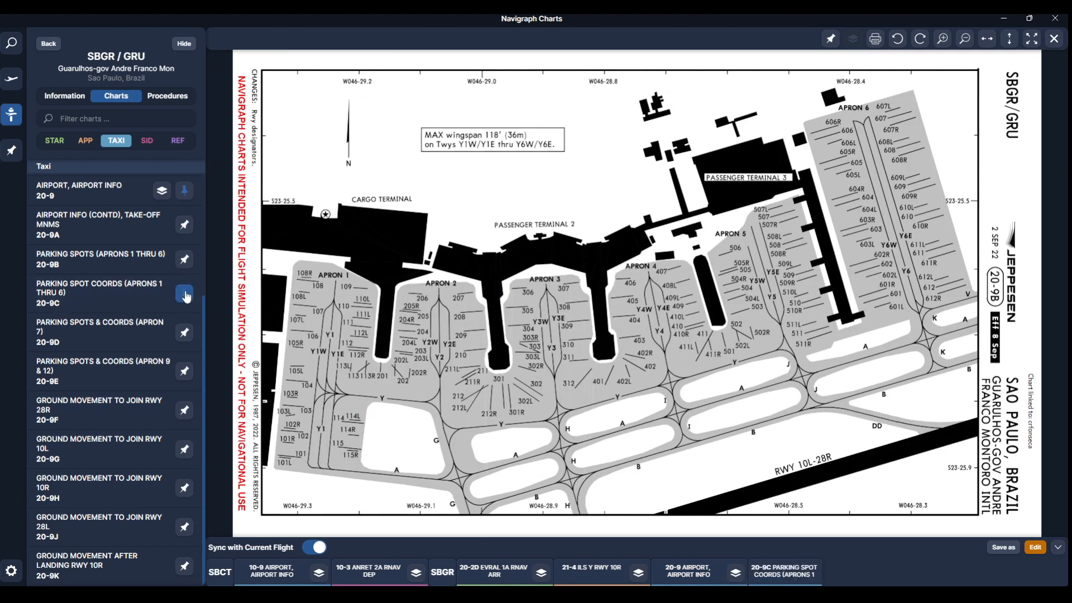
left_click(183, 45)
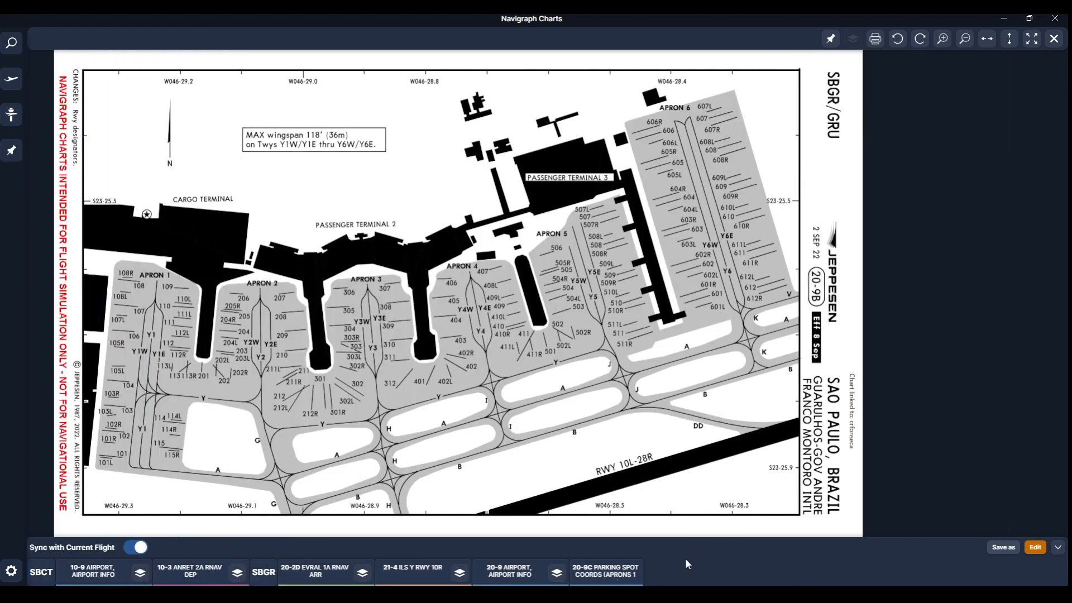
- View the pinned SBGR charts 20-9C and 20-9, return to 20-9C, and reopen SBGR's taxi chart list
left_click(614, 573)
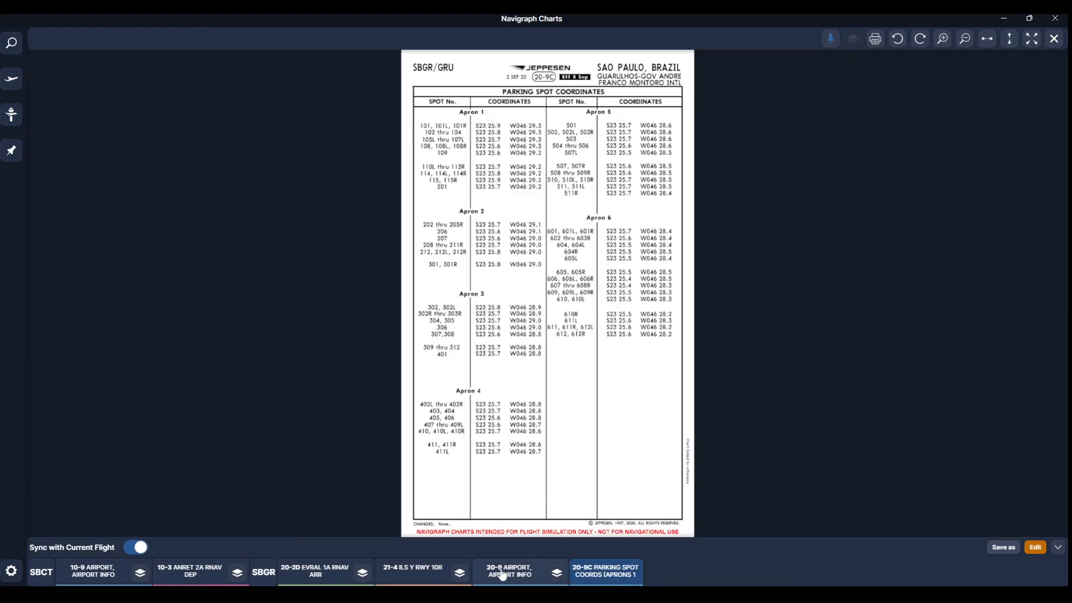
left_click(503, 576)
left_click(617, 581)
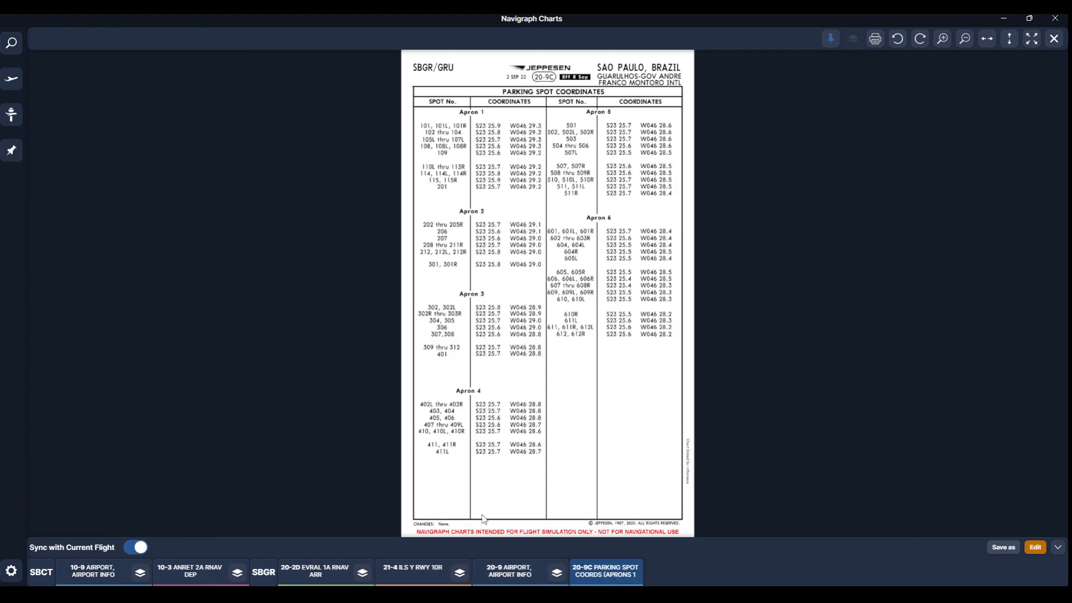
left_click(263, 578)
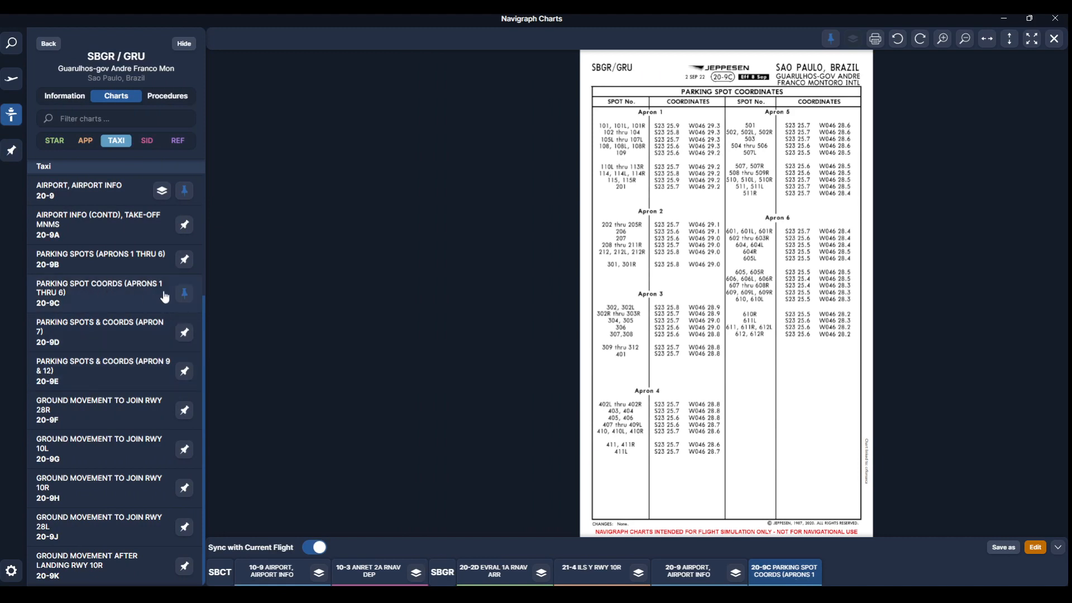
- Unpin SBGR's 20-9C parking spot coordinates, pin 20-9B PARKING SPOTS (APRONS 1 THRU 6) instead, and open it from the pinboard
left_click(184, 294)
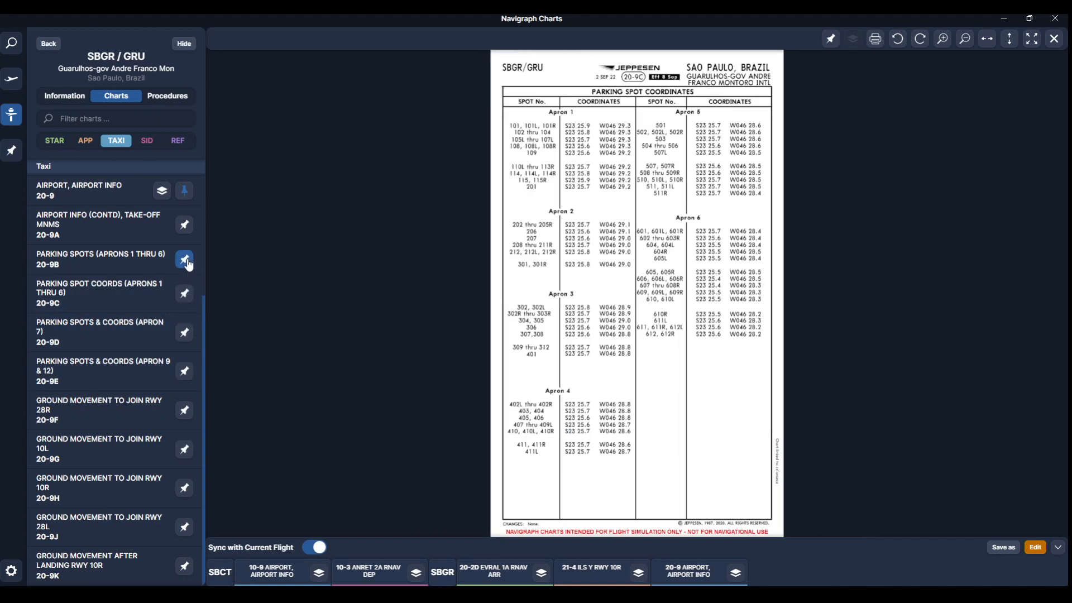
left_click(187, 261)
left_click(789, 572)
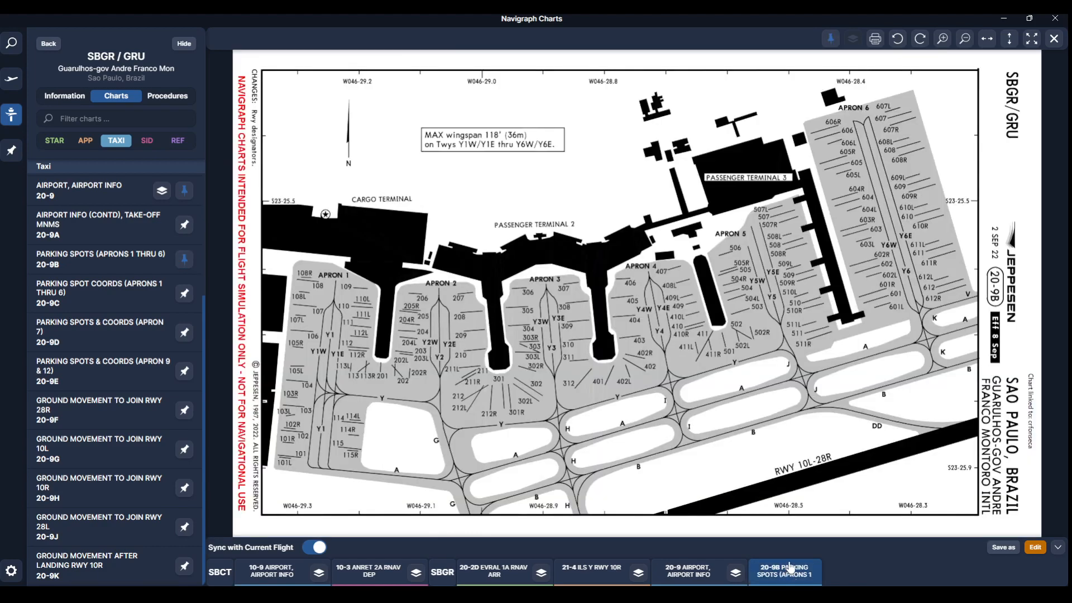
- View the pinned charts in reverse order: SBGR 20-9, 21-4 ILS Y RWY 10R and 20-2D EVRAL 1A, and SBCT 10-3 and 10-9
left_click(691, 576)
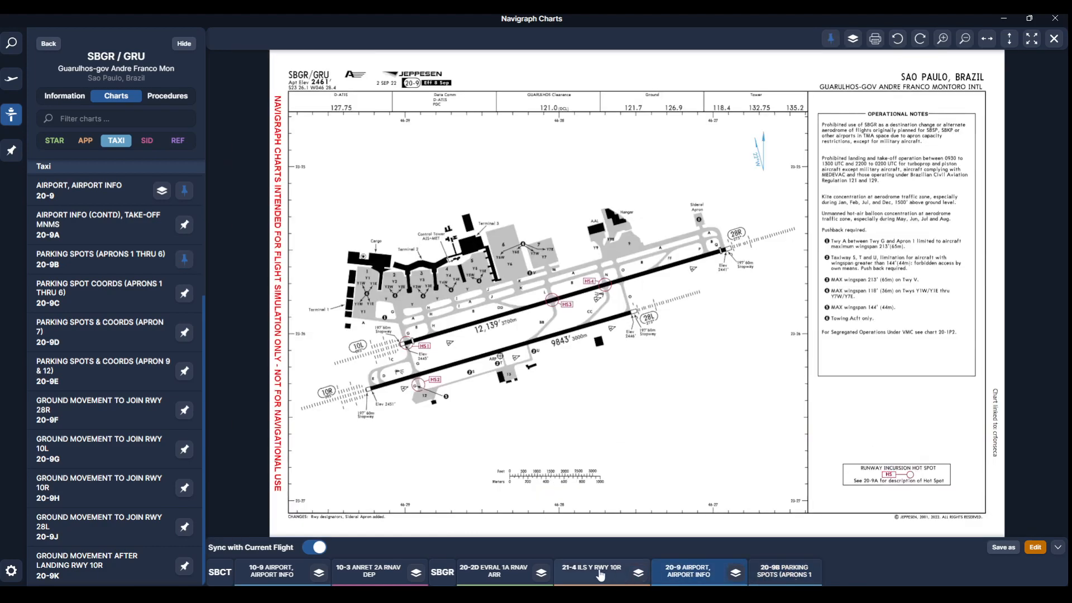
left_click(600, 575)
left_click(494, 575)
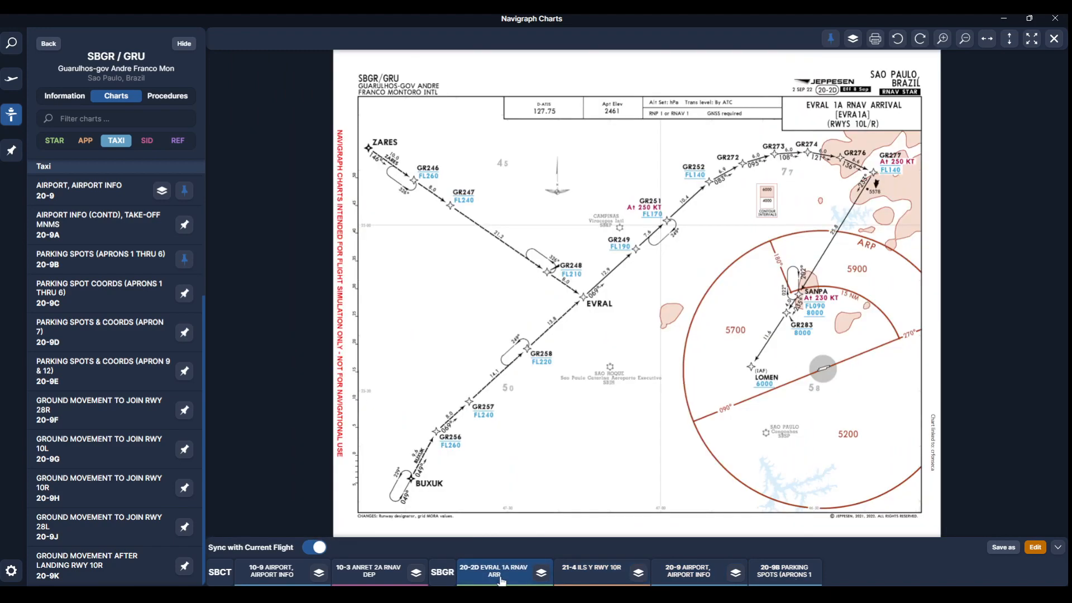
left_click(390, 580)
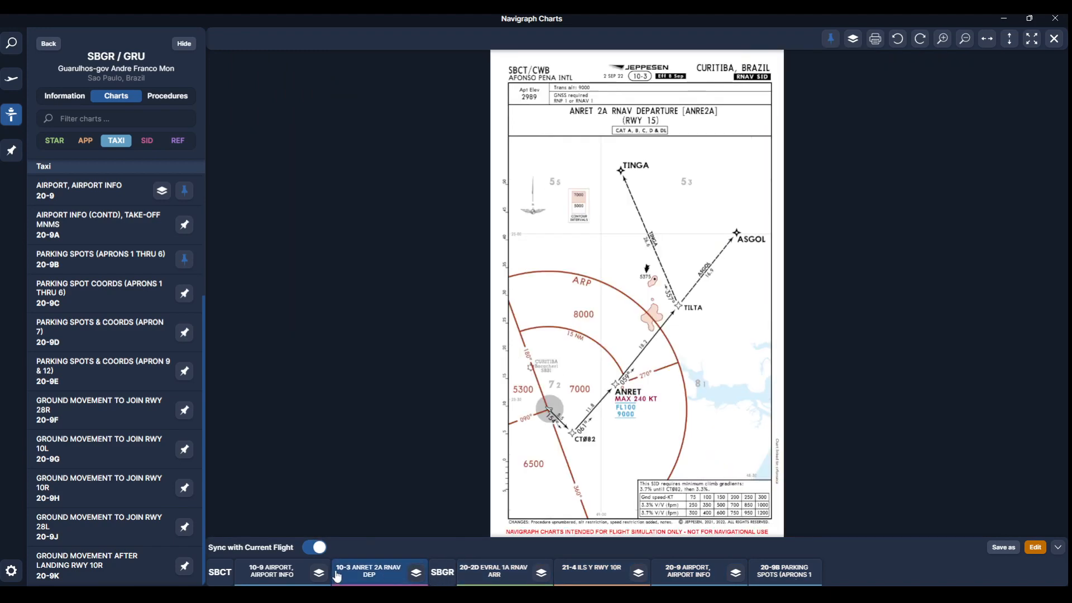
left_click(272, 572)
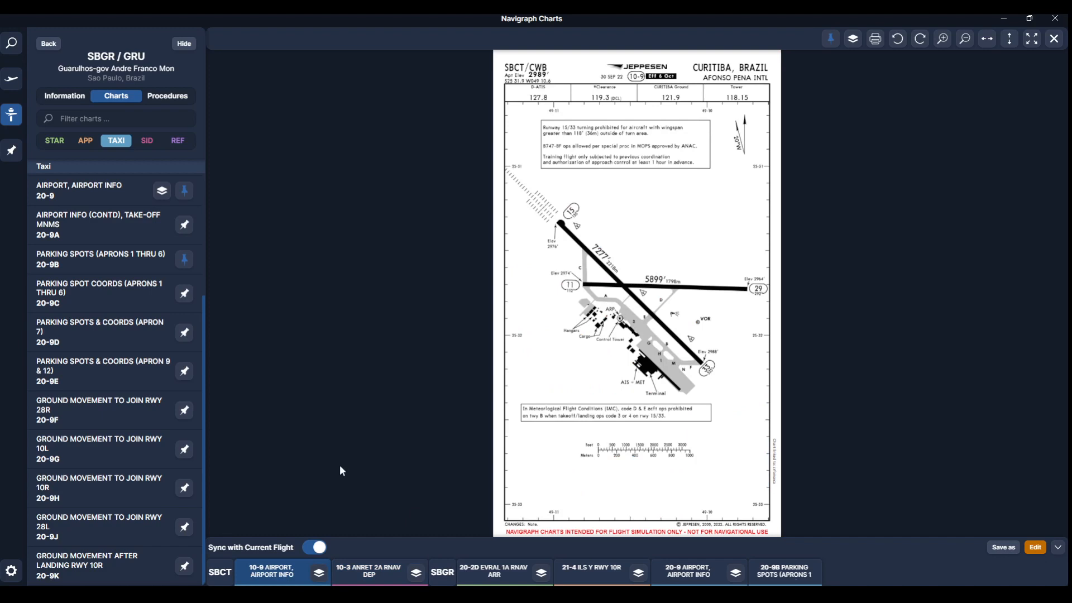
- Open and pin SBCT's taxi chart 10-9B PARKING SPOTS & COORDS, hide the chart list, and close the chart to return to the map
left_click(220, 572)
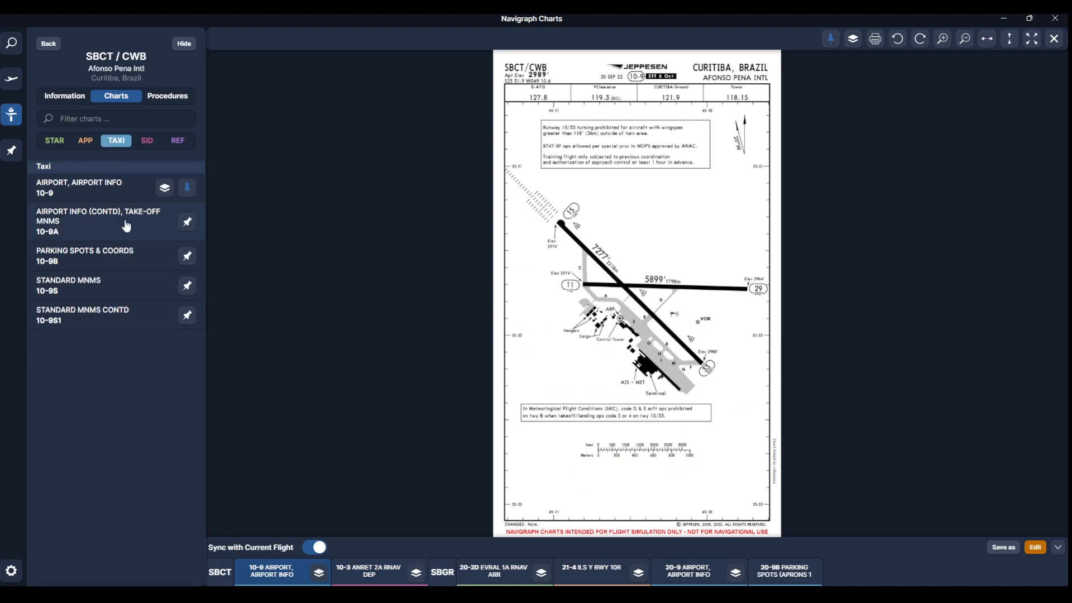
left_click(124, 257)
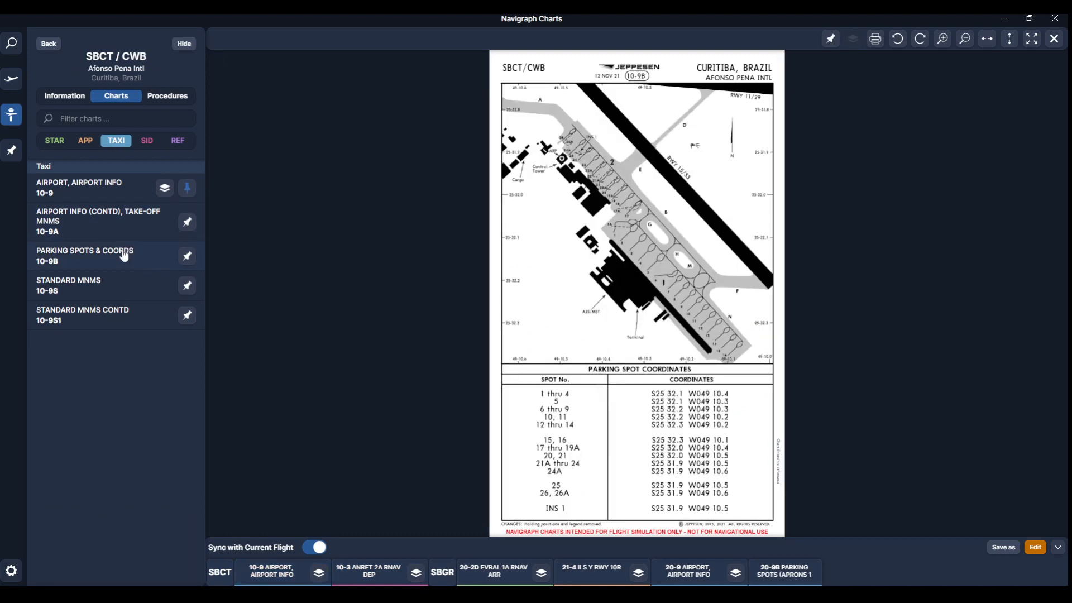
left_click(187, 256)
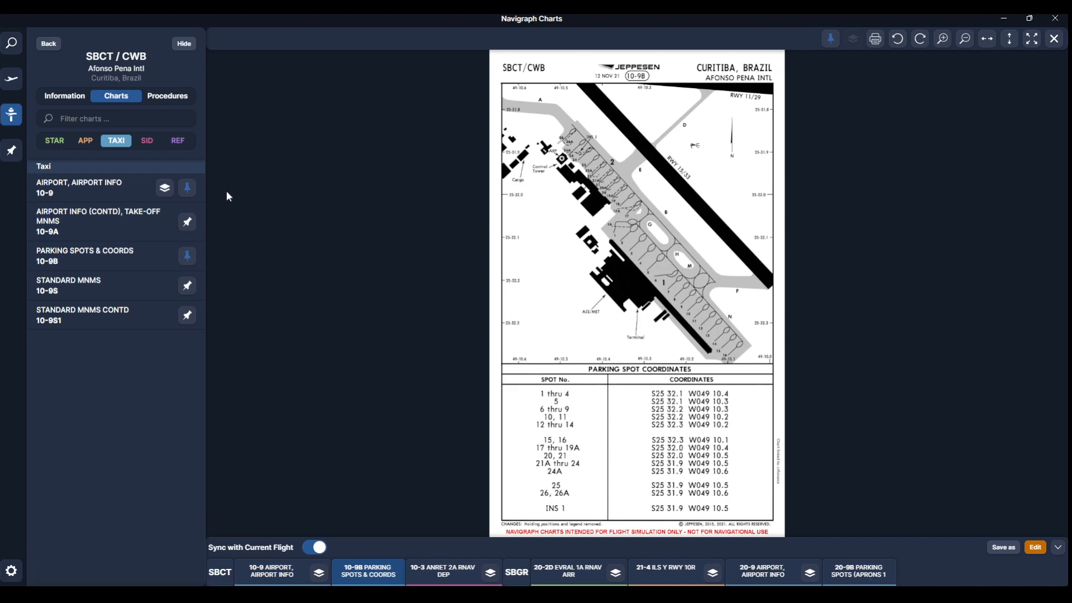
left_click(48, 44)
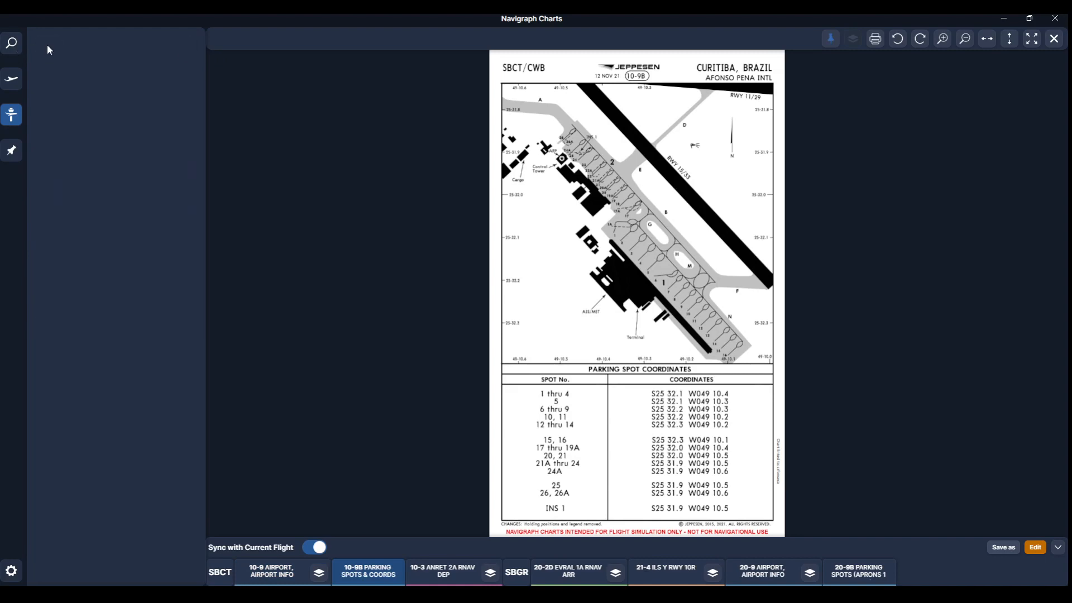
left_click(185, 50)
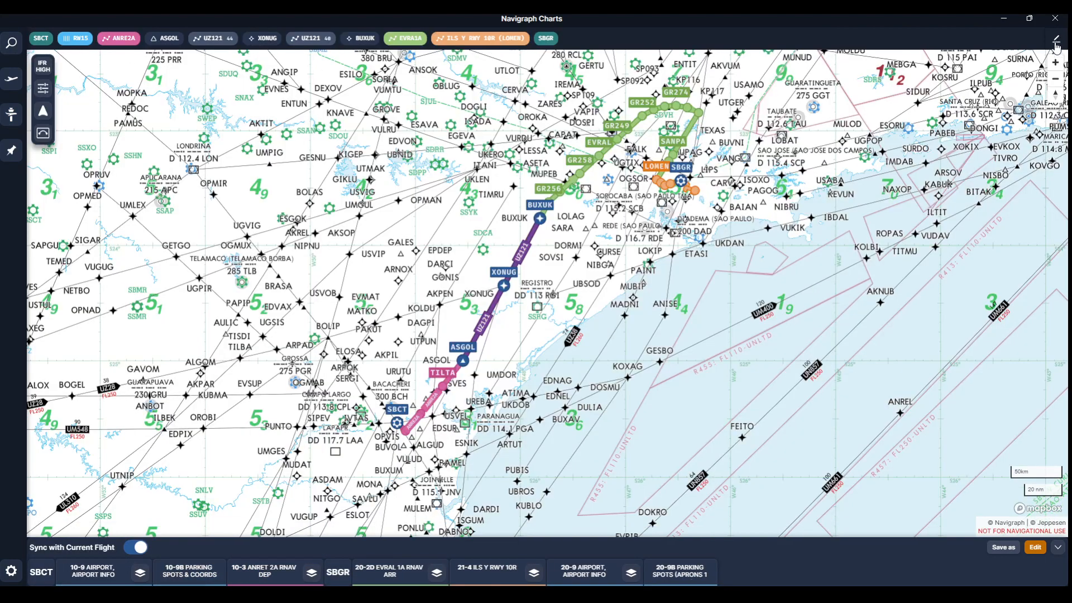
left_click(1055, 39)
- Examine the details and extent of the ATLANTICO FIR/UIR (SBAO) east of Brazil
scroll(717, 298, "down", 5)
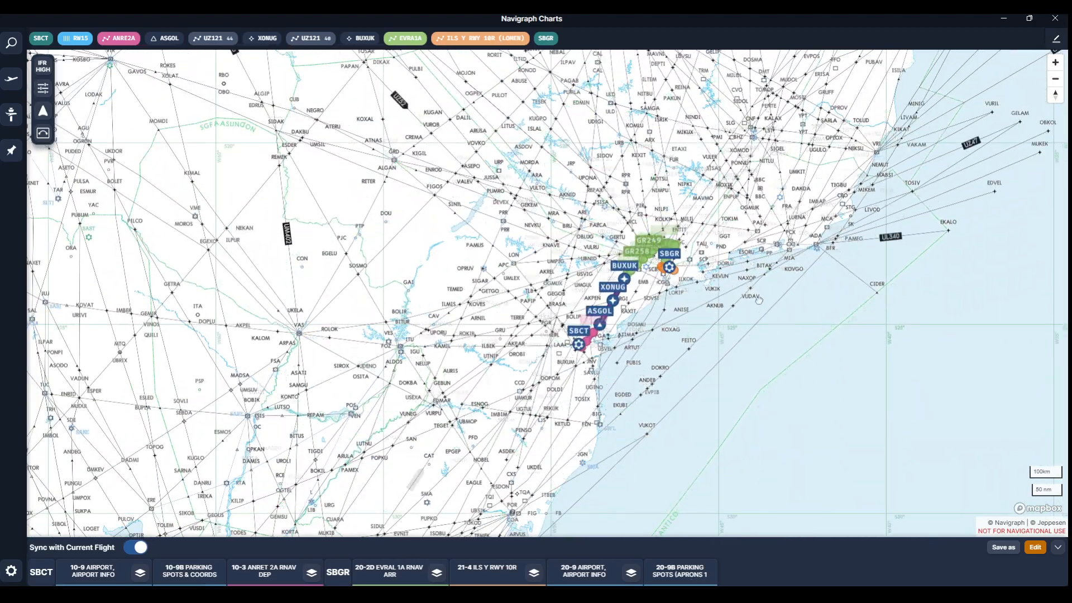
left_click_drag(759, 300, 595, 308)
scroll(623, 302, "down", 3)
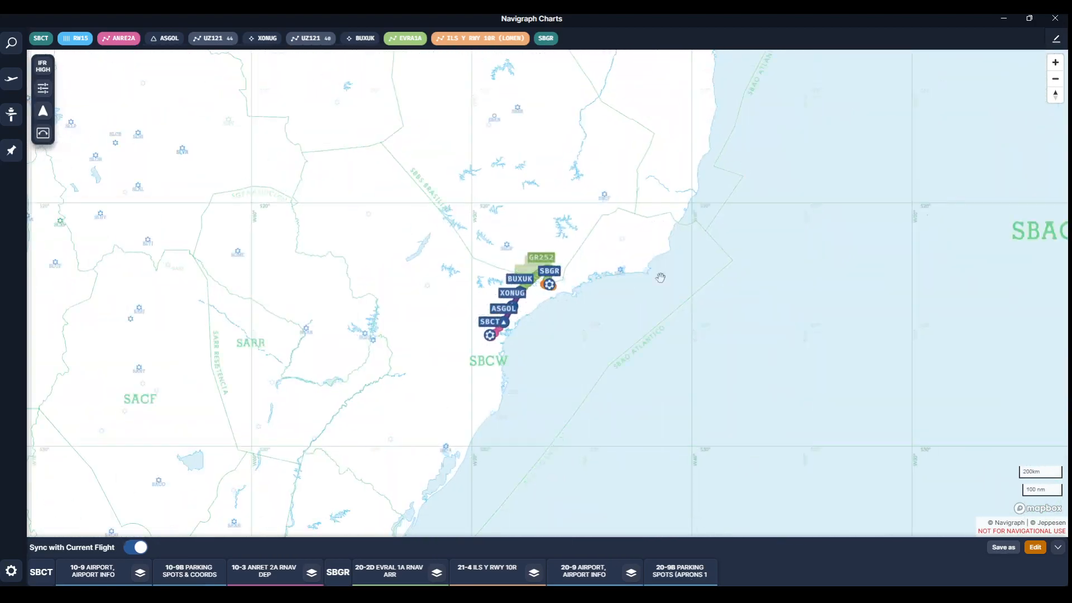
left_click_drag(661, 278, 526, 306)
scroll(522, 309, "down", 5)
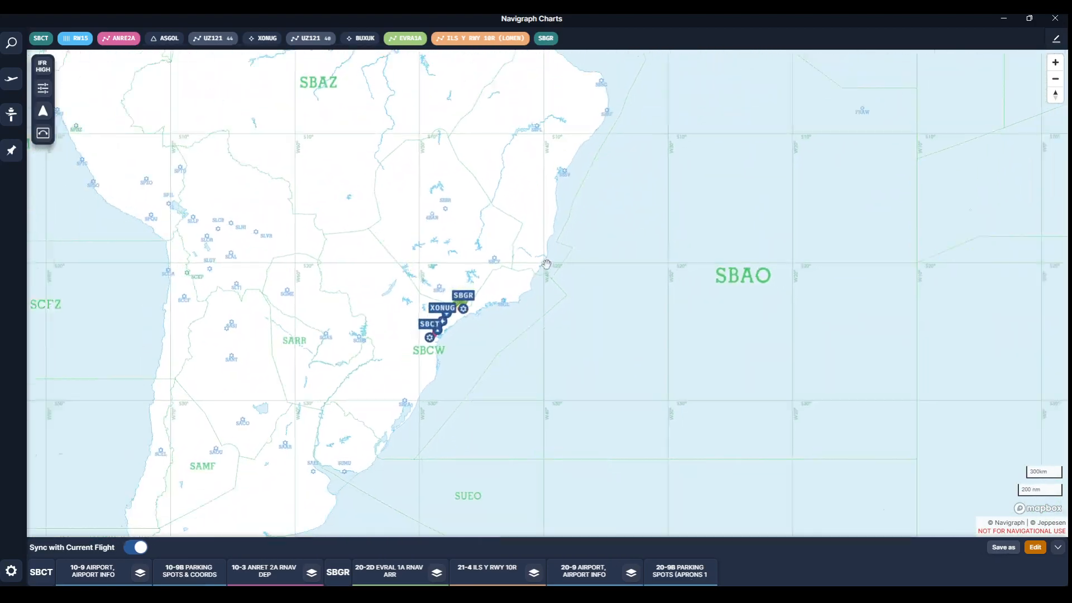
left_click_drag(580, 264, 528, 292)
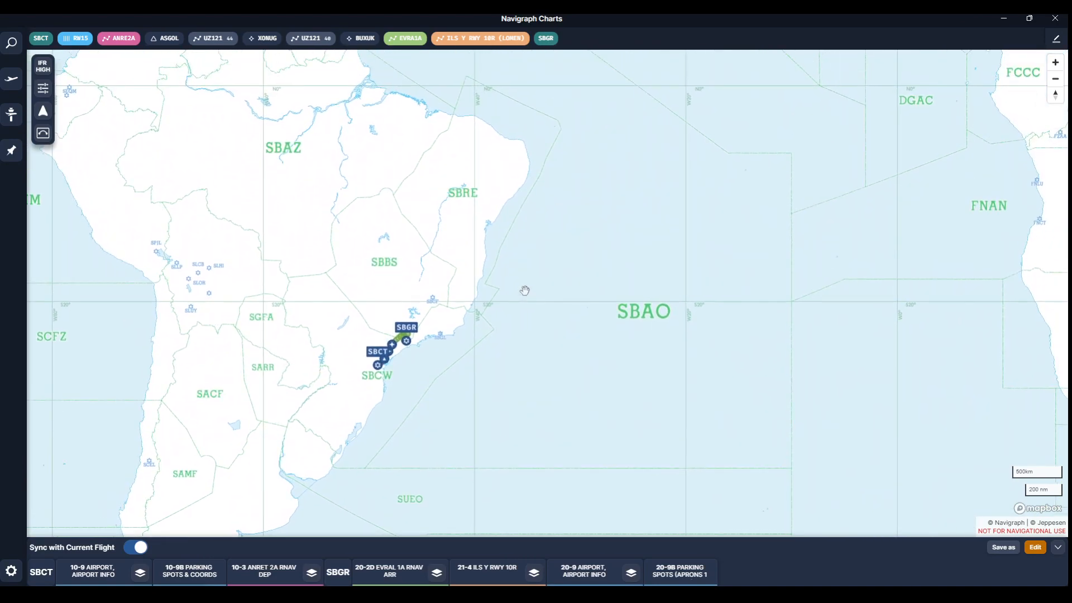
scroll(527, 287, "down", 3)
left_click_drag(501, 336, 578, 328)
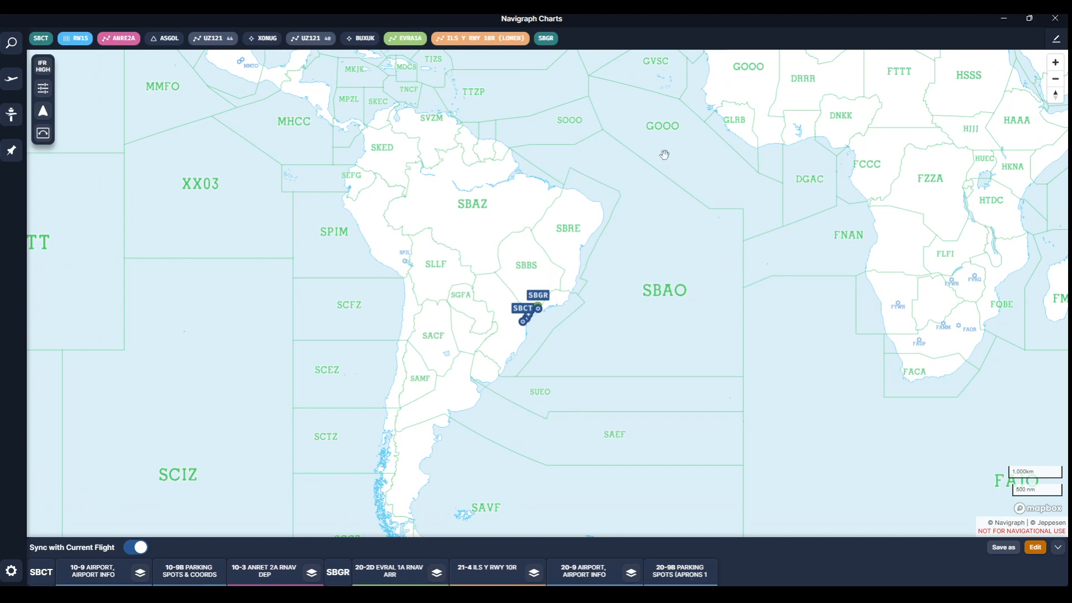
left_click_drag(665, 155, 643, 227)
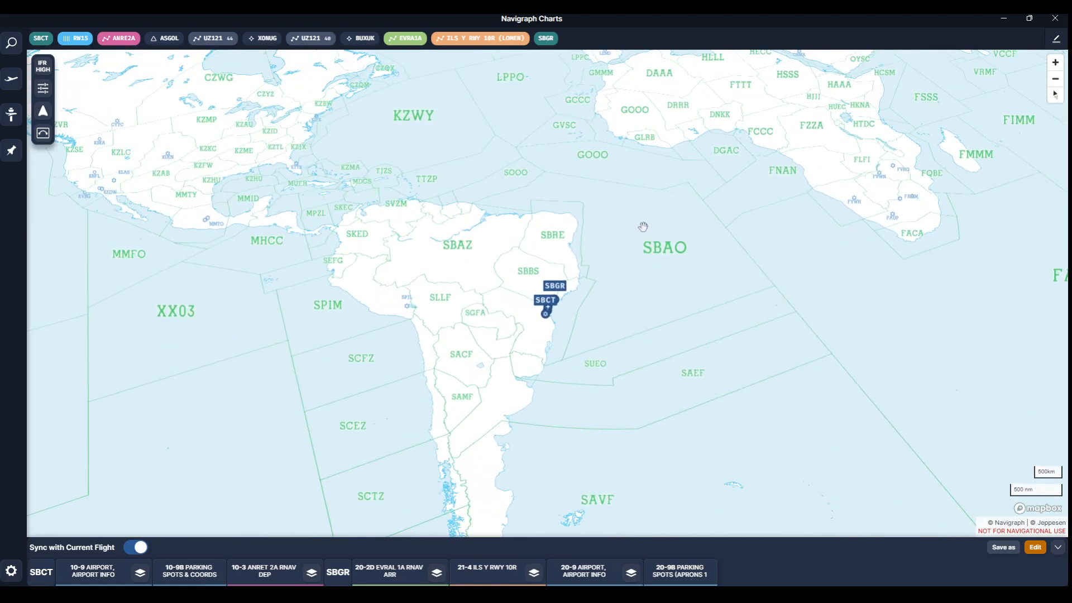
left_click(643, 227)
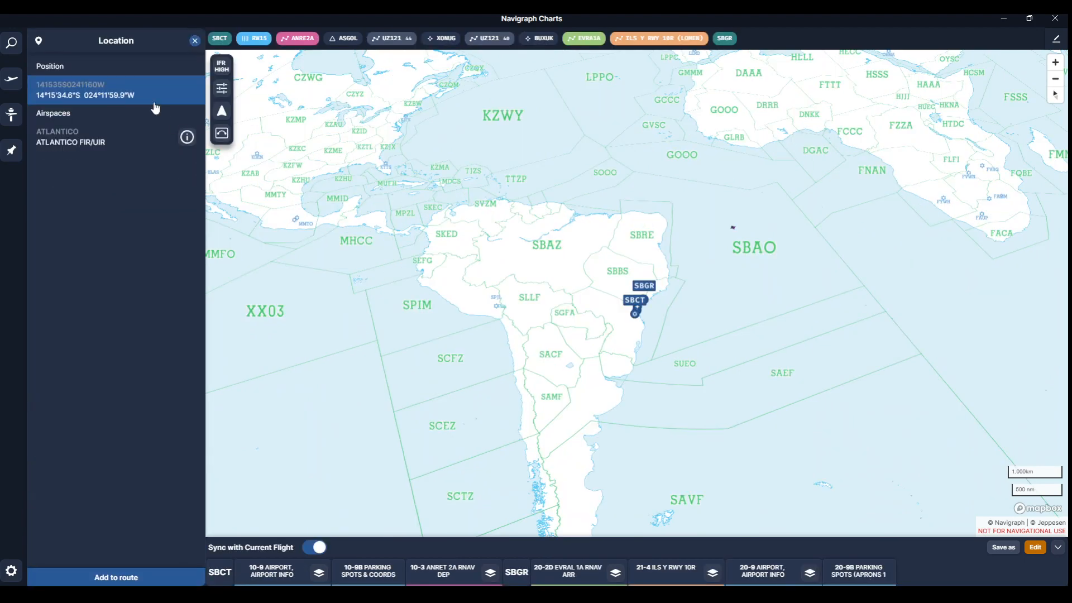
left_click(187, 137)
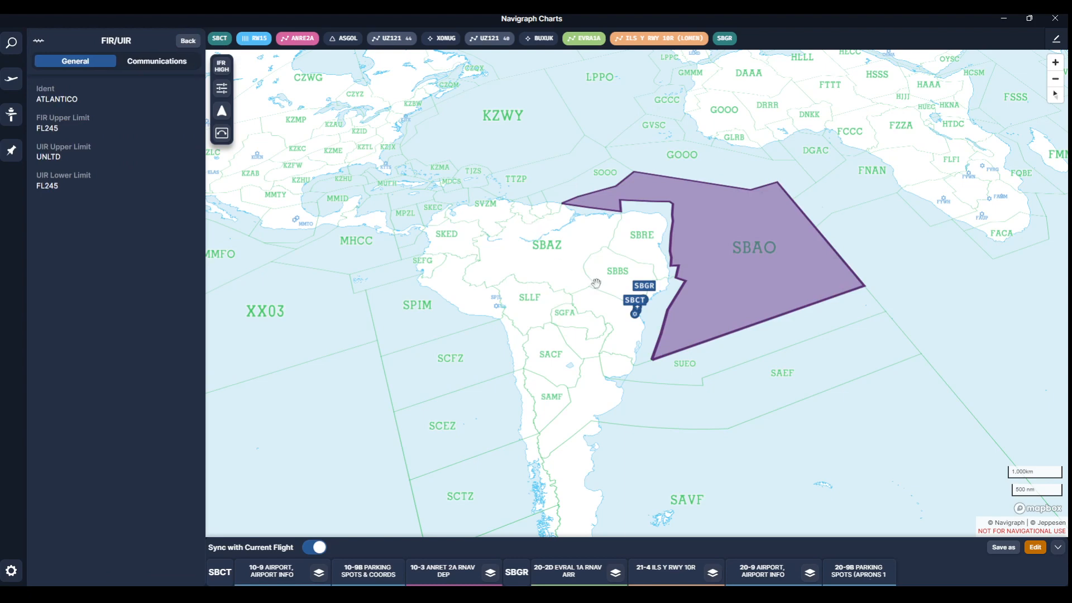
- Look up the airspaces and airways at a point in SBAZ, view airway UM409's details, and close the location information
left_click(573, 252)
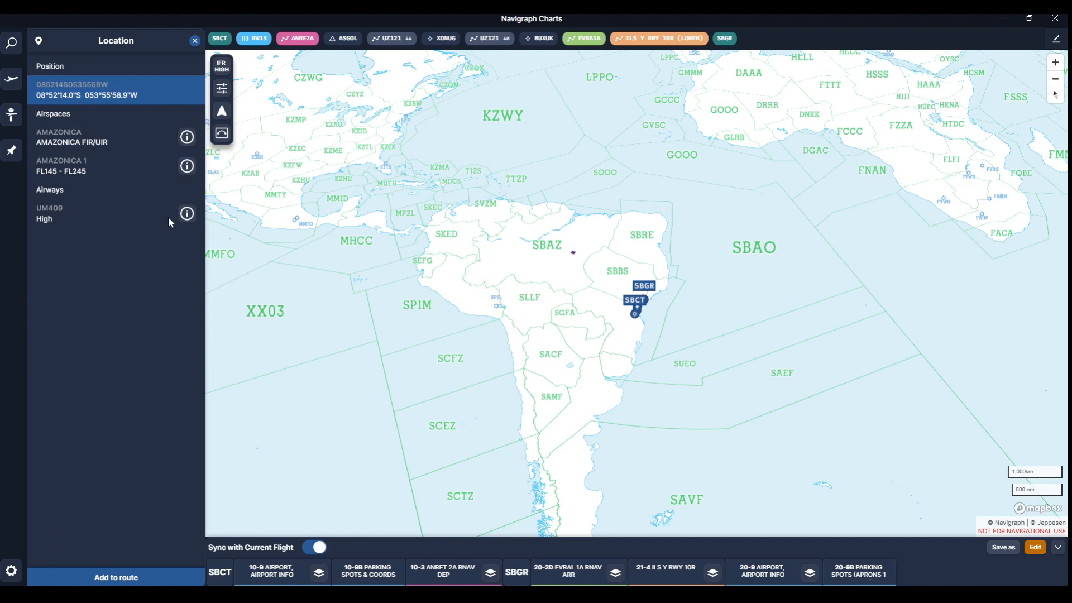
left_click(187, 214)
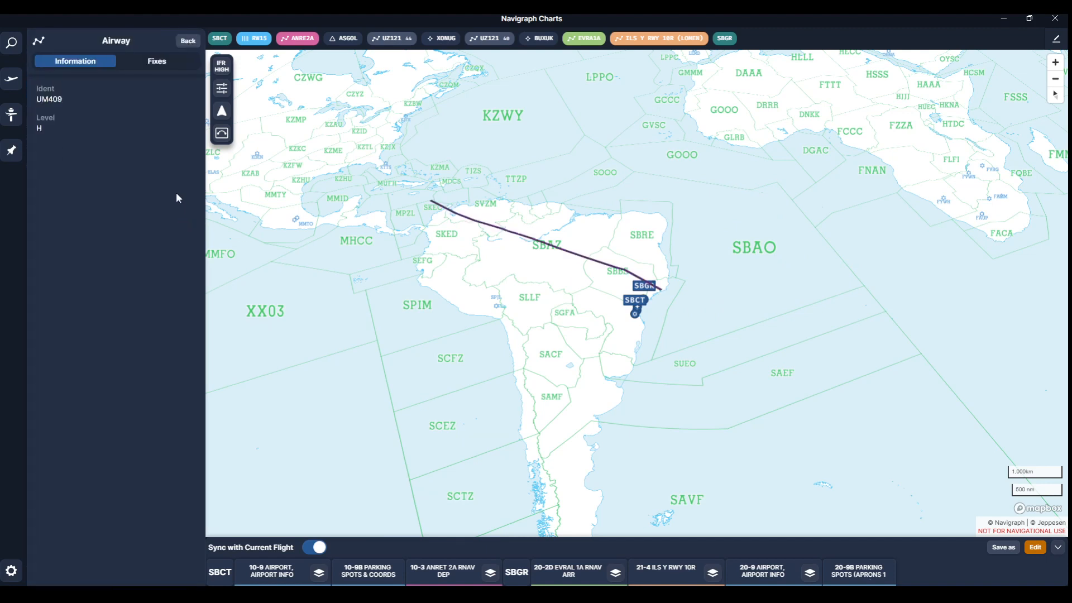
left_click(188, 43)
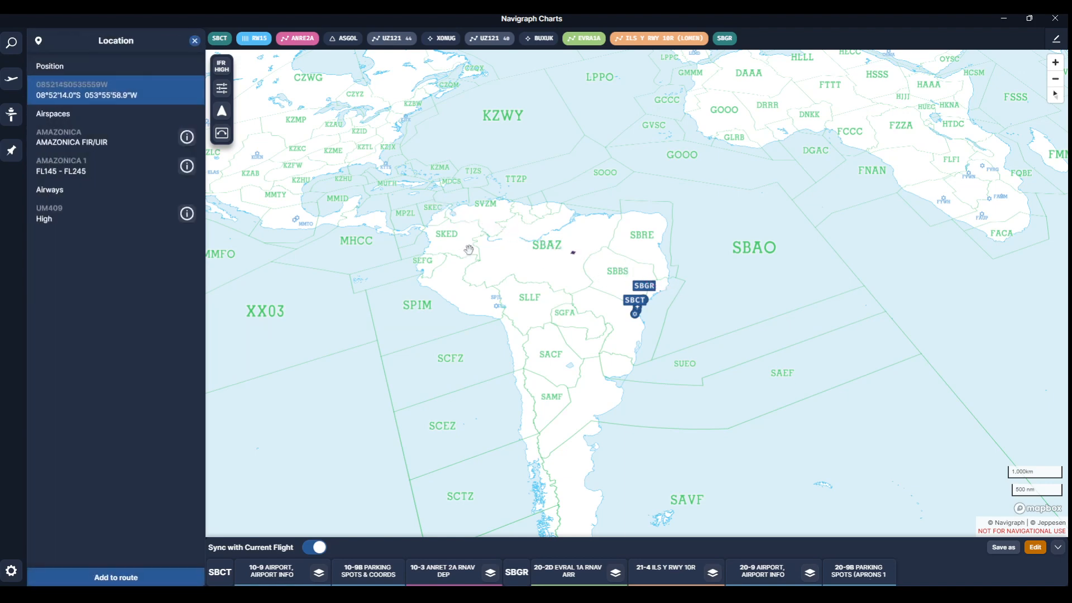
left_click(195, 41)
- Examine the general and communications information of the Pacific NO FIR sector XX03, and return to its location entry
left_click_drag(658, 220, 643, 345)
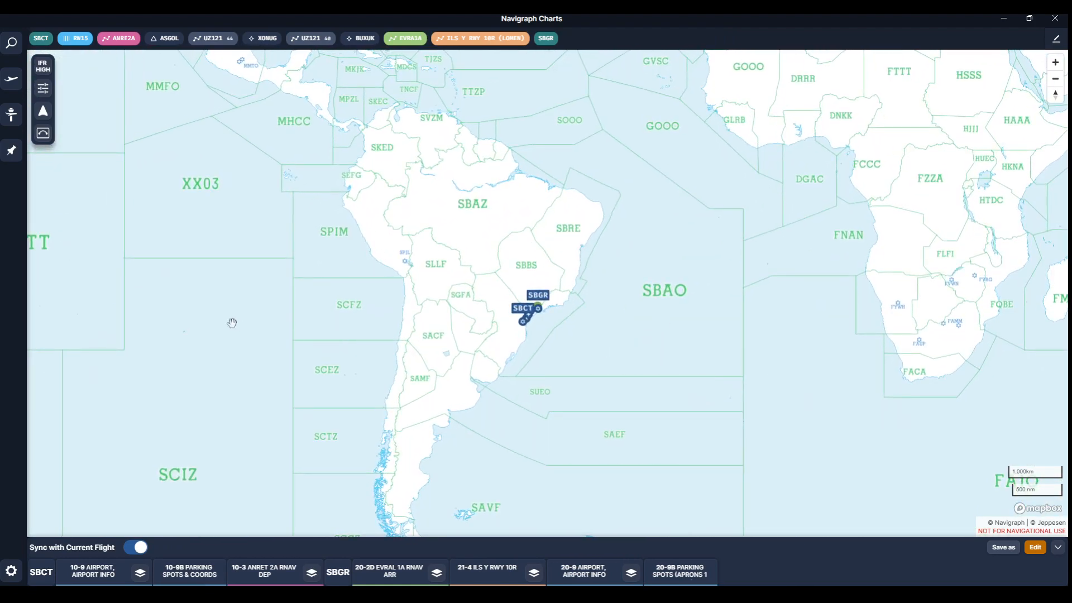
left_click_drag(231, 322, 416, 389)
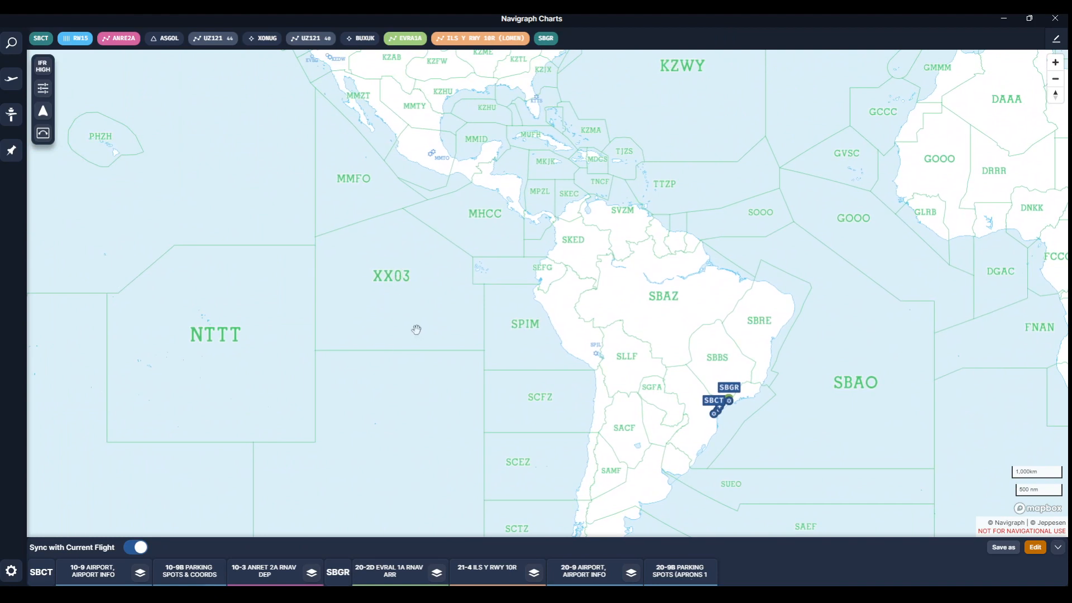
left_click(390, 284)
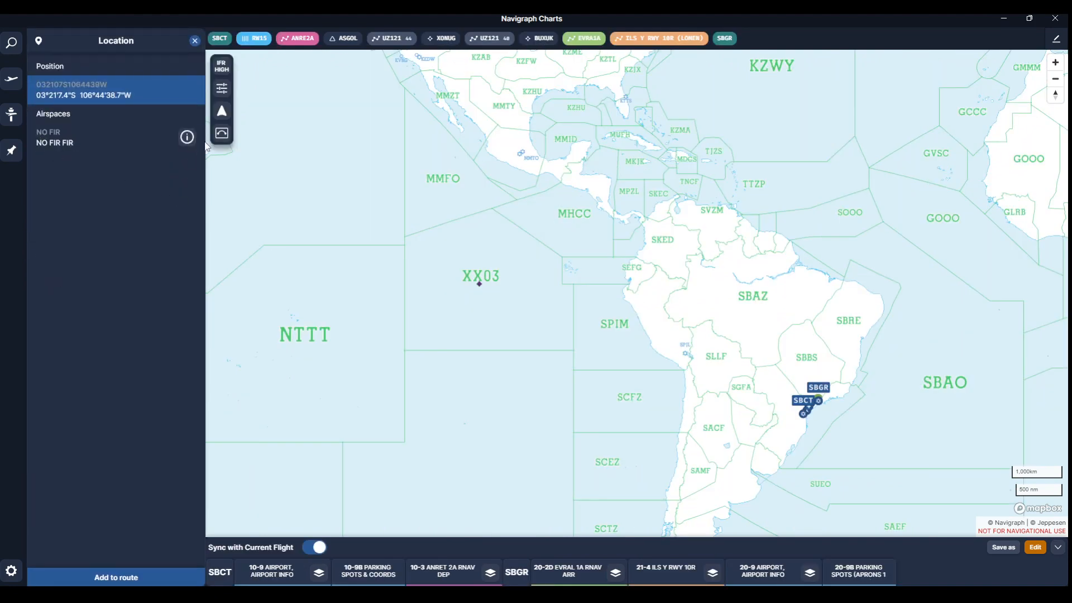
left_click(187, 137)
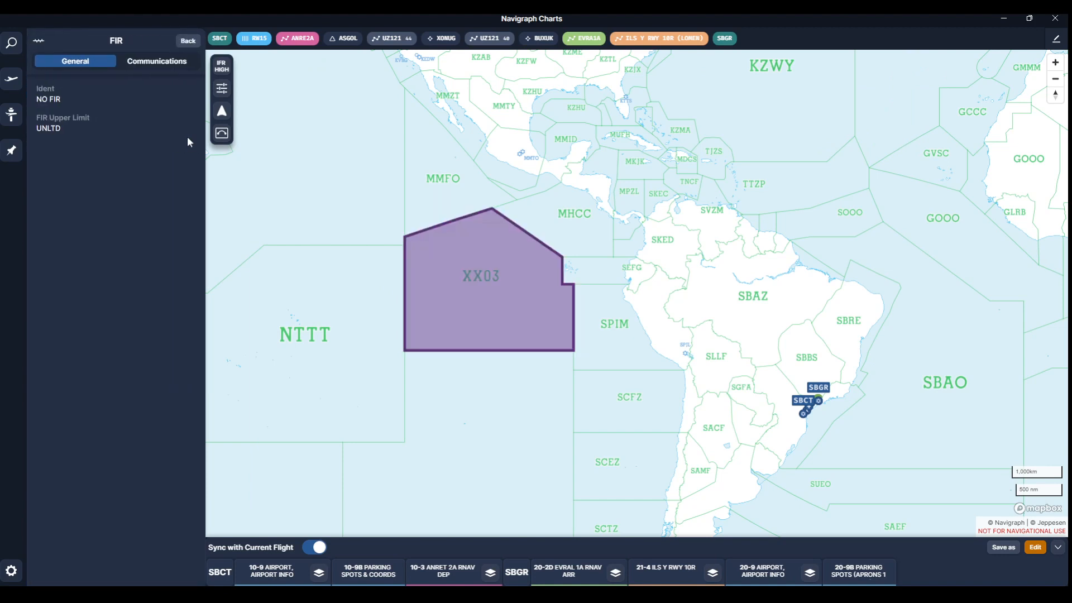
left_click(141, 64)
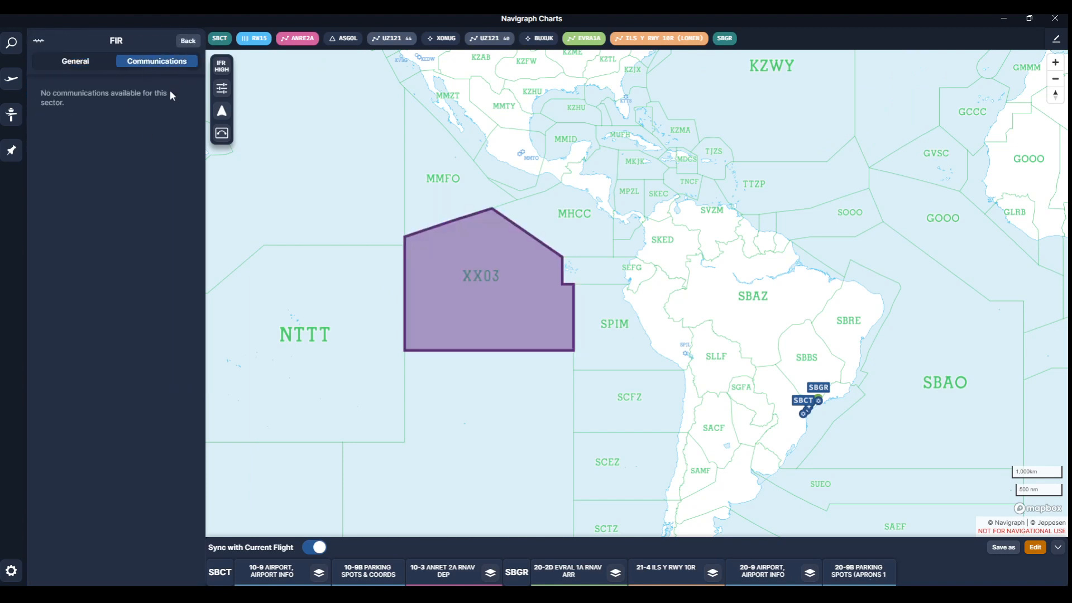
left_click(65, 67)
left_click(186, 46)
- Examine the details and extent of the narrow NO FIR sector between ENOB and ULLL, north of Norway
left_click_drag(734, 168, 386, 347)
left_click_drag(531, 217, 599, 431)
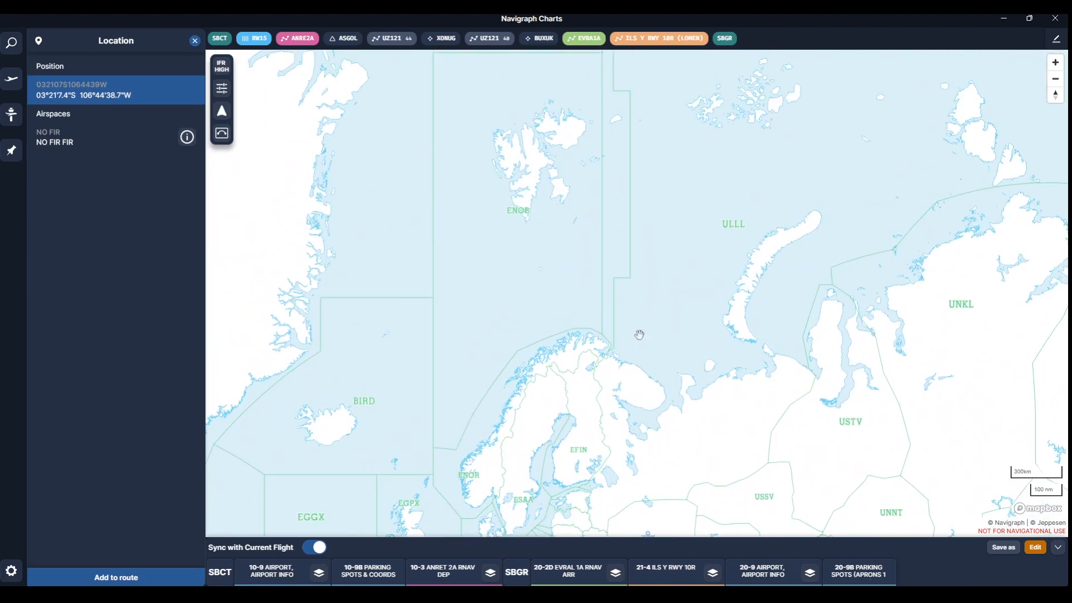
scroll(633, 324, "up", 3)
left_click(620, 287)
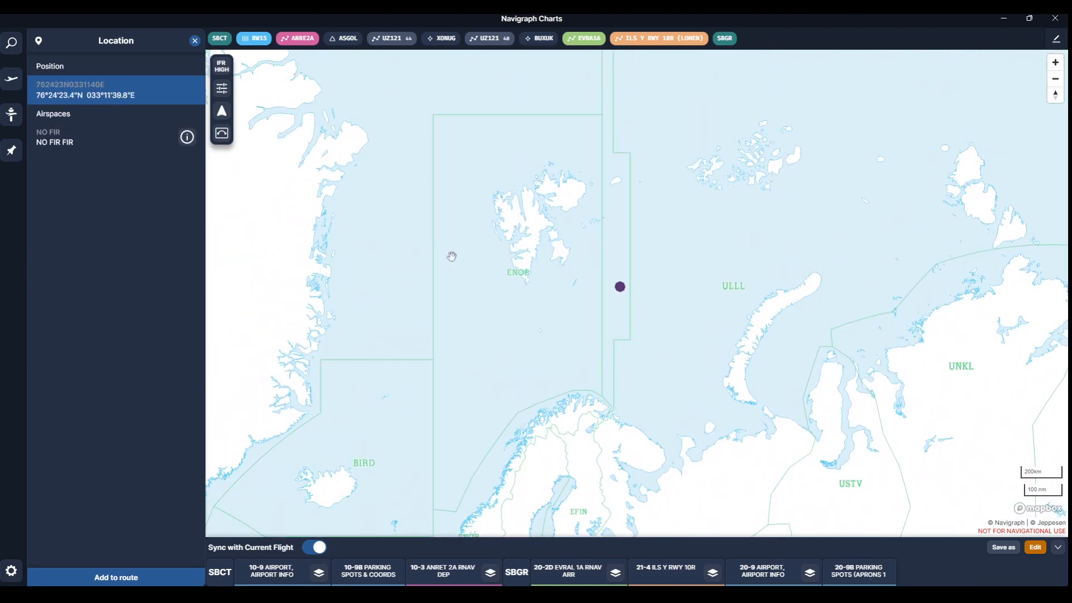
left_click(187, 137)
left_click_drag(724, 328, 695, 332)
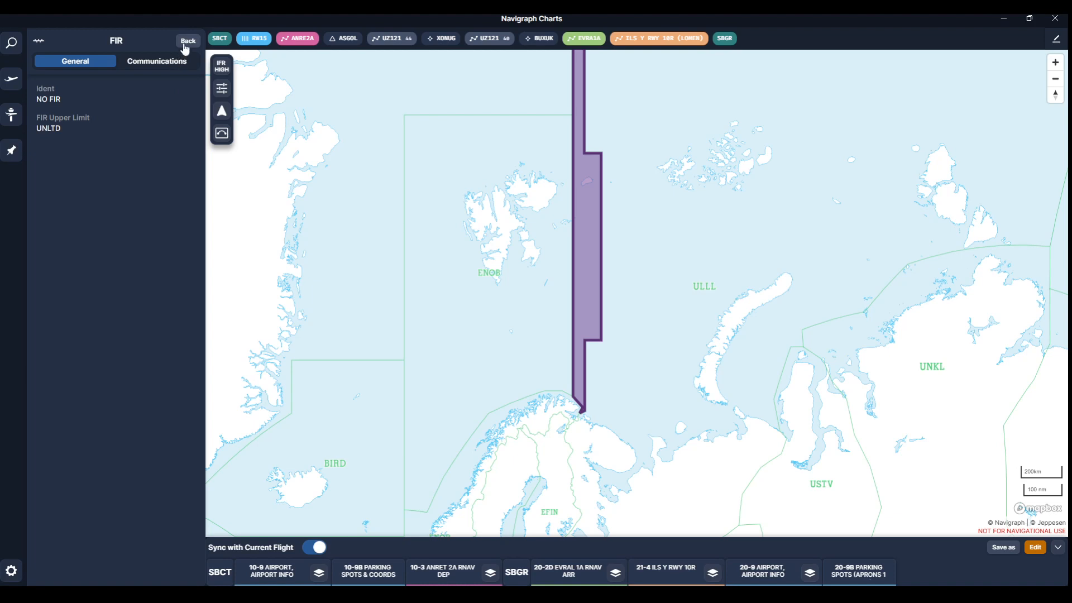
- Switch the map projection to Globe in the settings
left_click(12, 570)
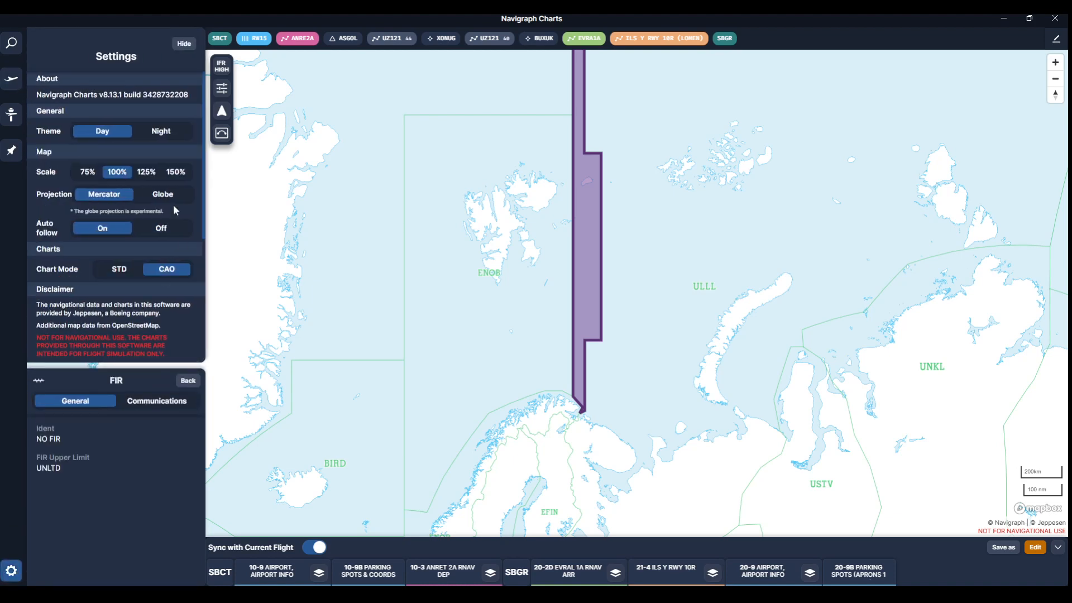
left_click(178, 195)
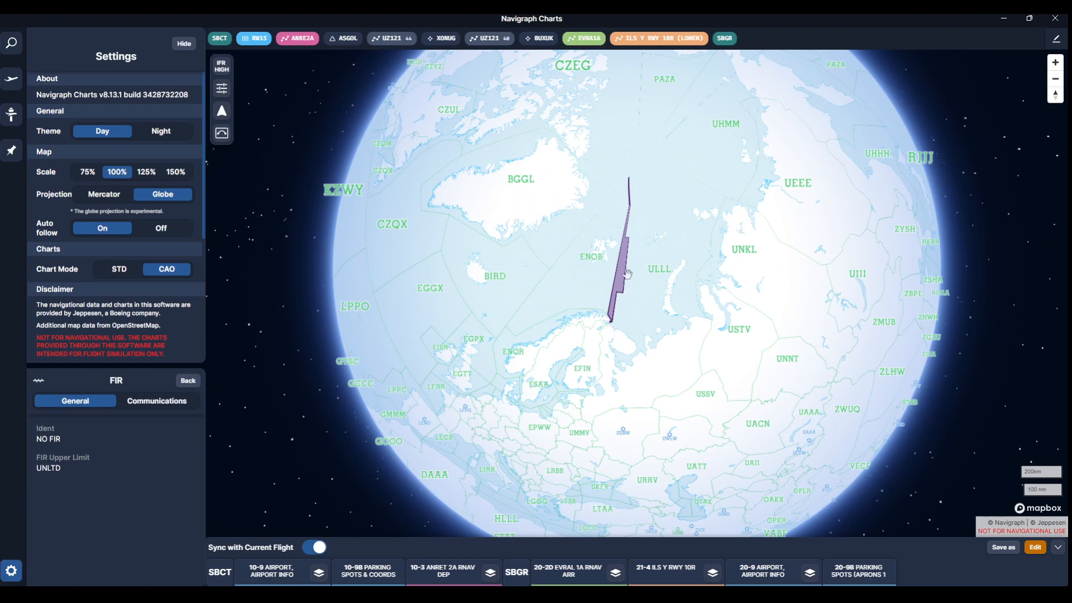
left_click_drag(517, 425, 534, 386)
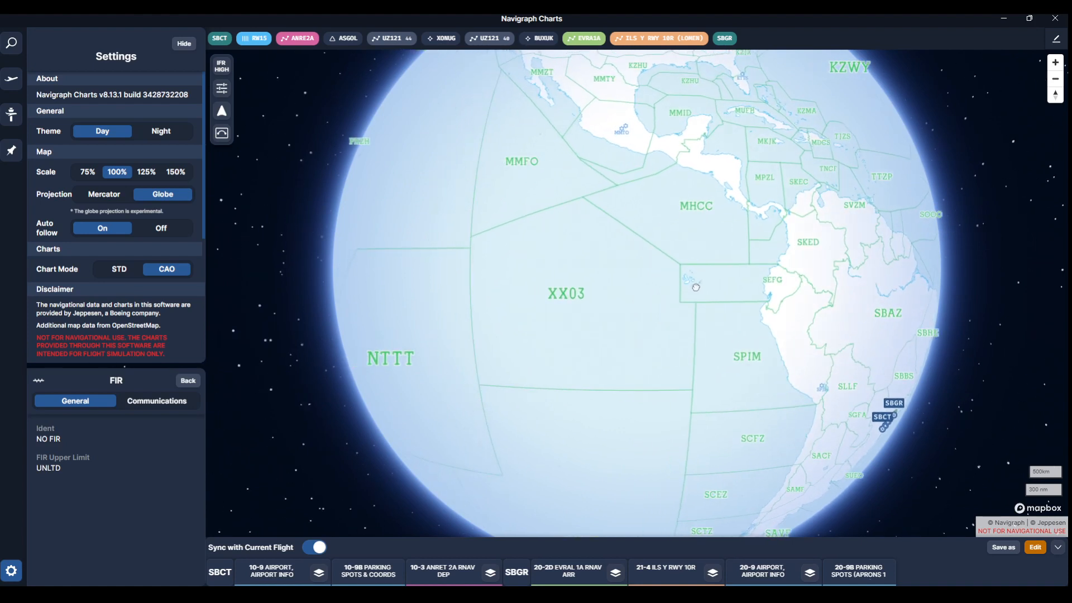
- Look up the NO FIR sector XX03 on the globe and display its details and highlighted extent
left_click(567, 293)
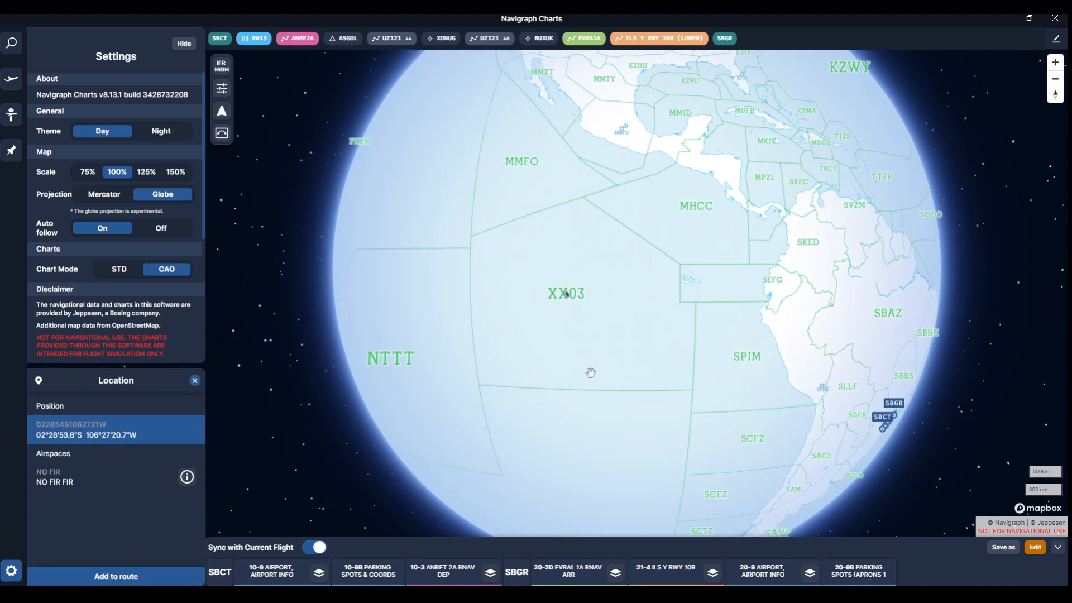
left_click(189, 478)
left_click_drag(599, 444, 585, 385)
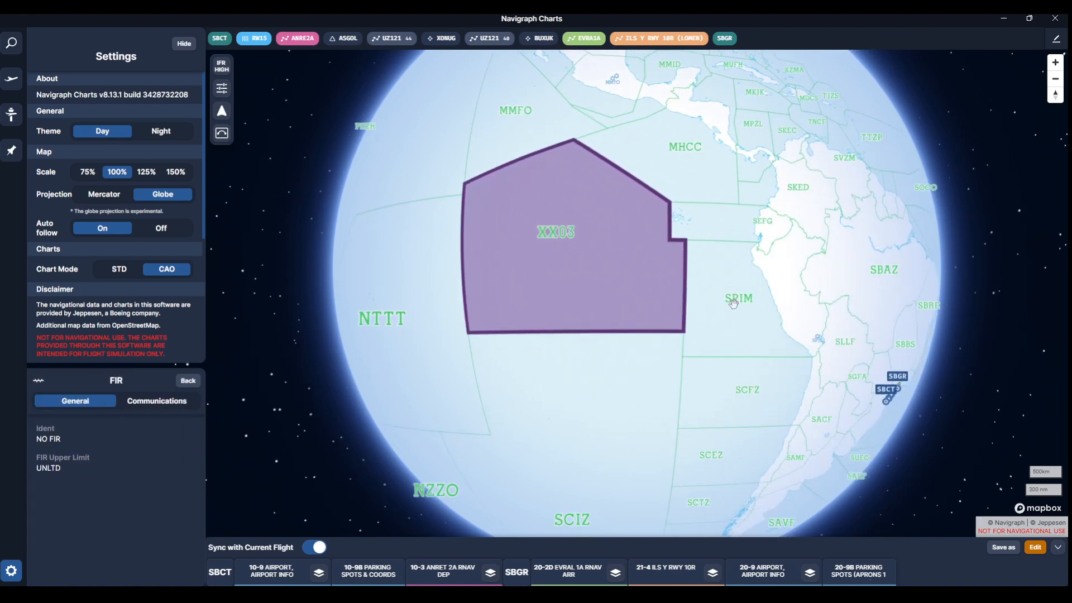
- Look up the airspaces at locations in the FIRs surrounding the Pacific NO FIR sector XX03, and close the location details
left_click(719, 233)
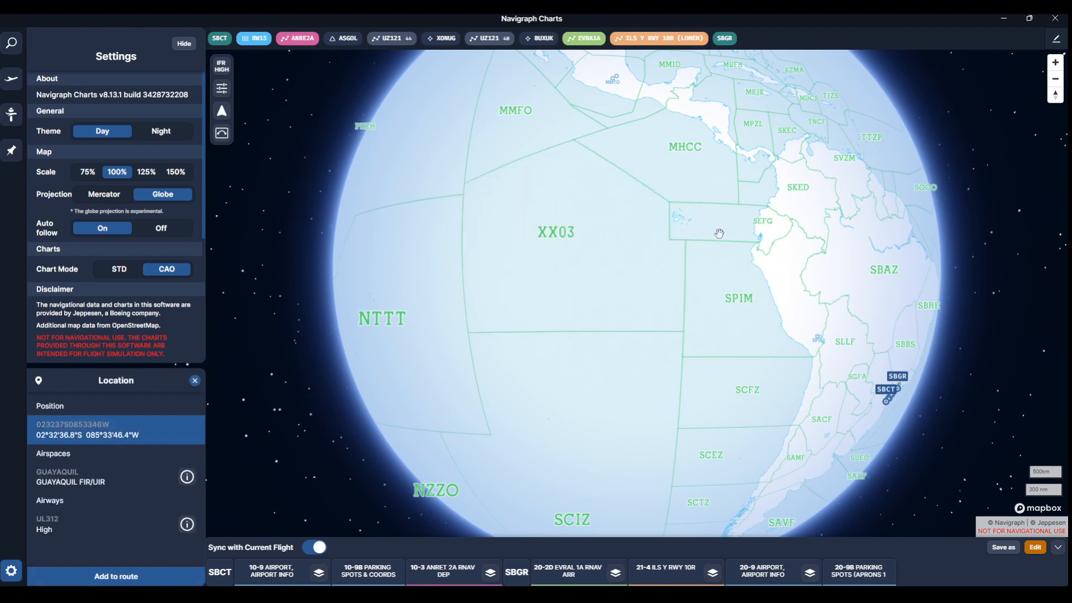
left_click(698, 159)
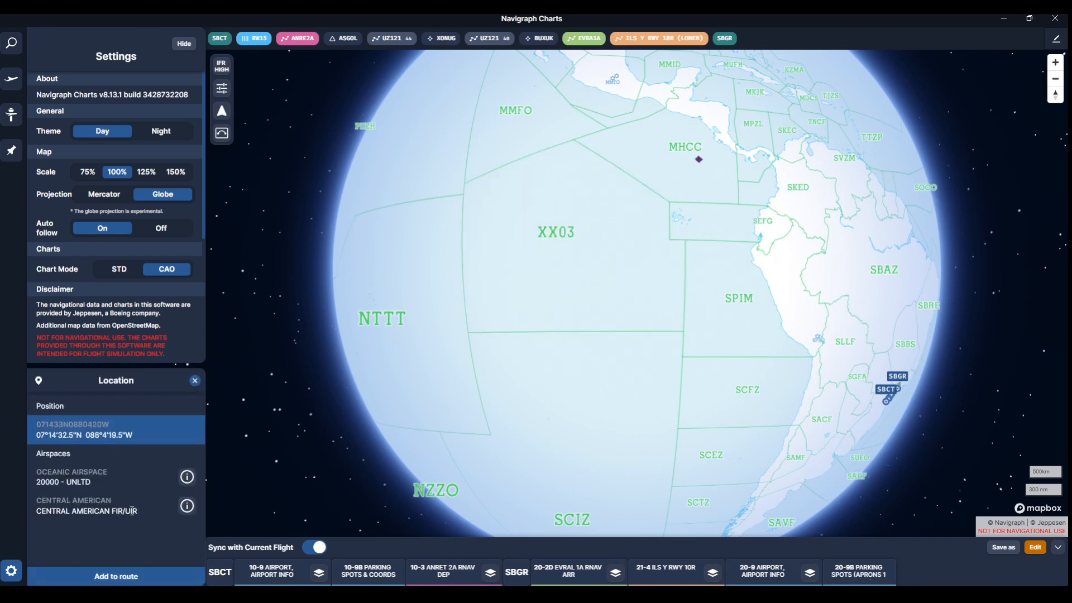
left_click_drag(701, 237, 747, 289)
left_click(578, 175)
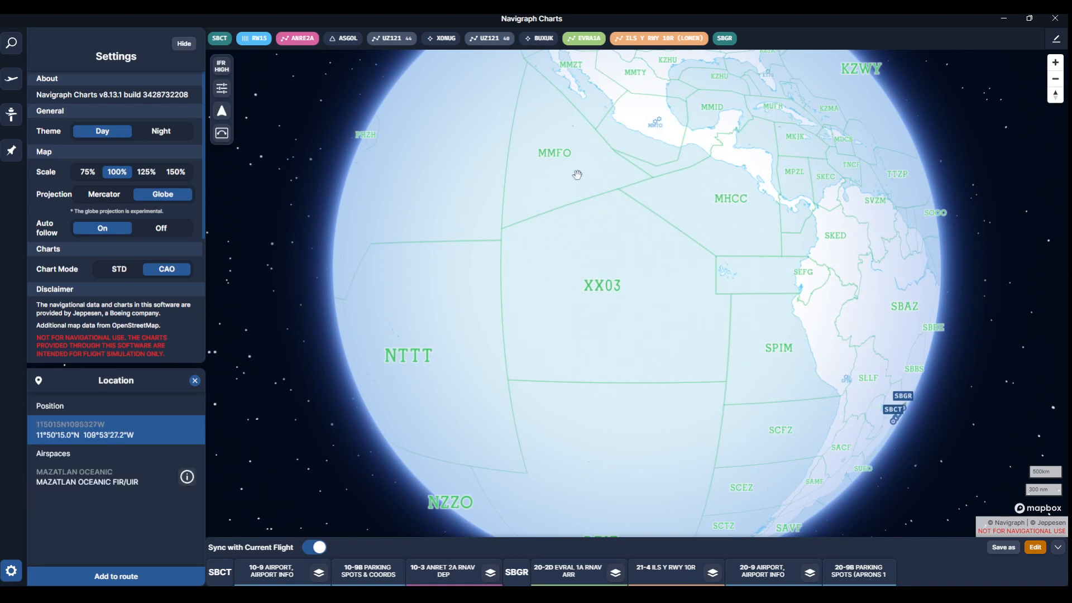
left_click(434, 211)
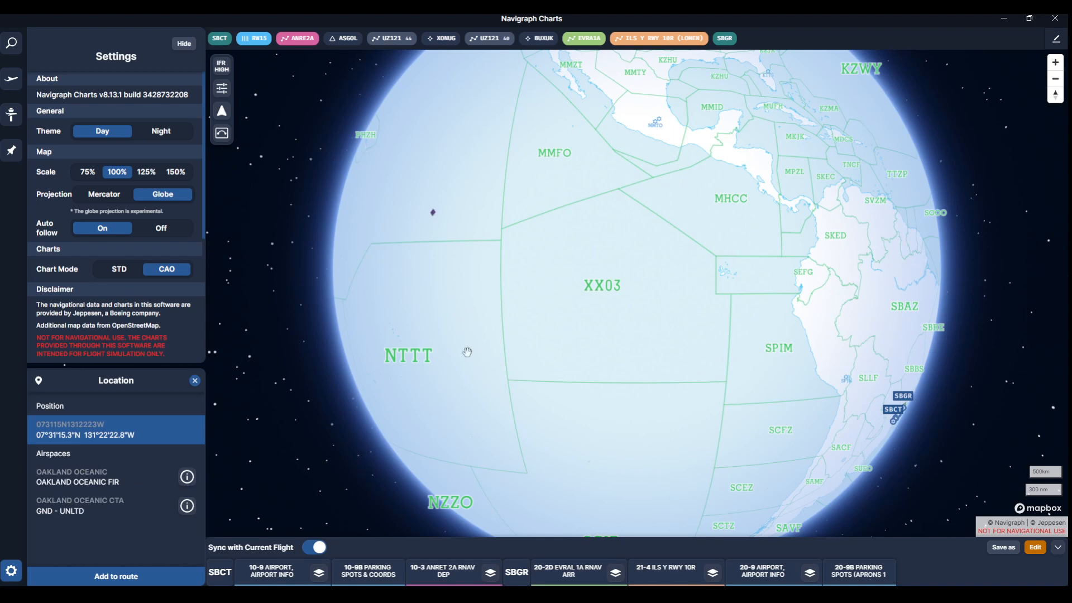
left_click(466, 327)
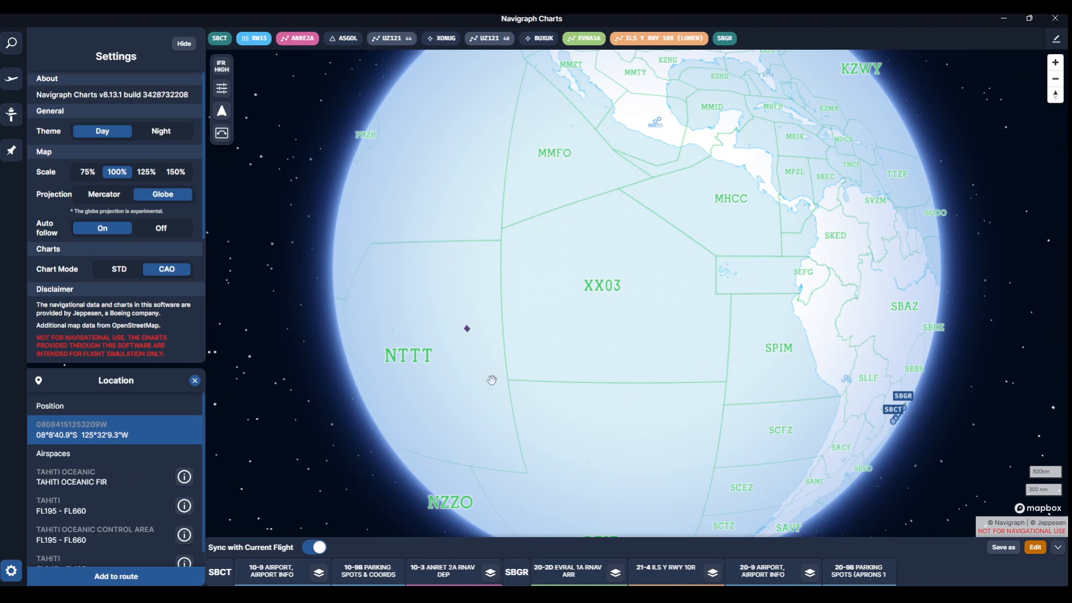
left_click(614, 431)
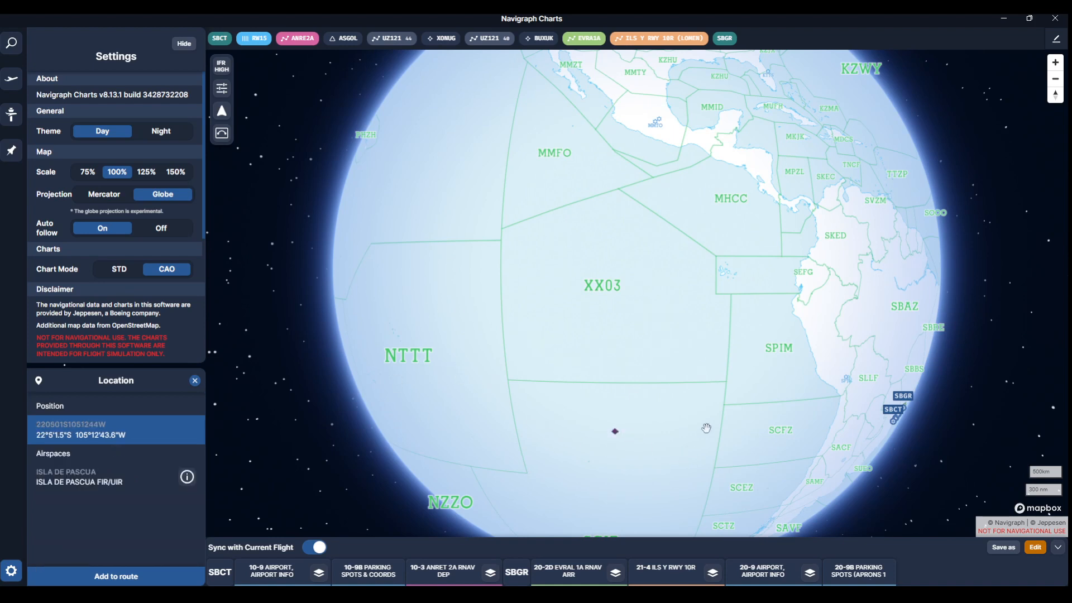
key("Escape")
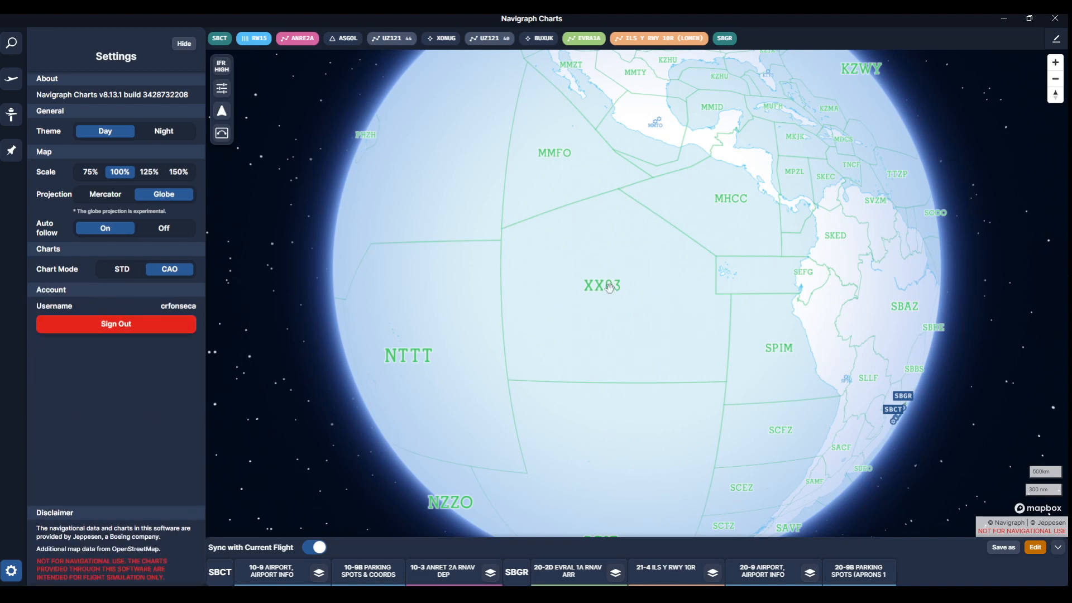
- Display the details and extent of NO FIR sector XX03 on the globe, and set the map projection to Mercator
left_click(610, 286)
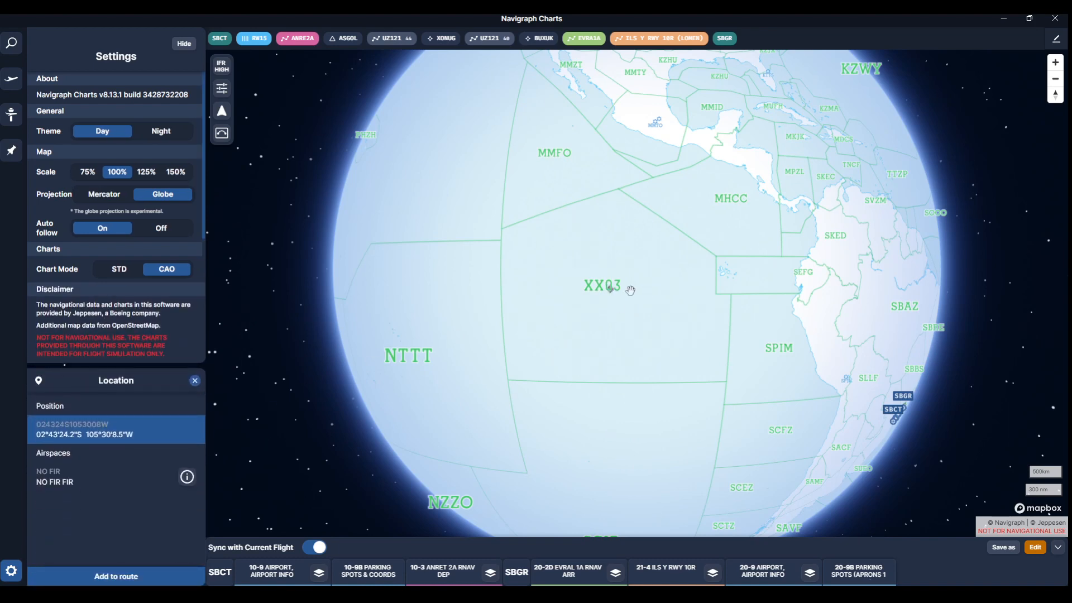
left_click(187, 477)
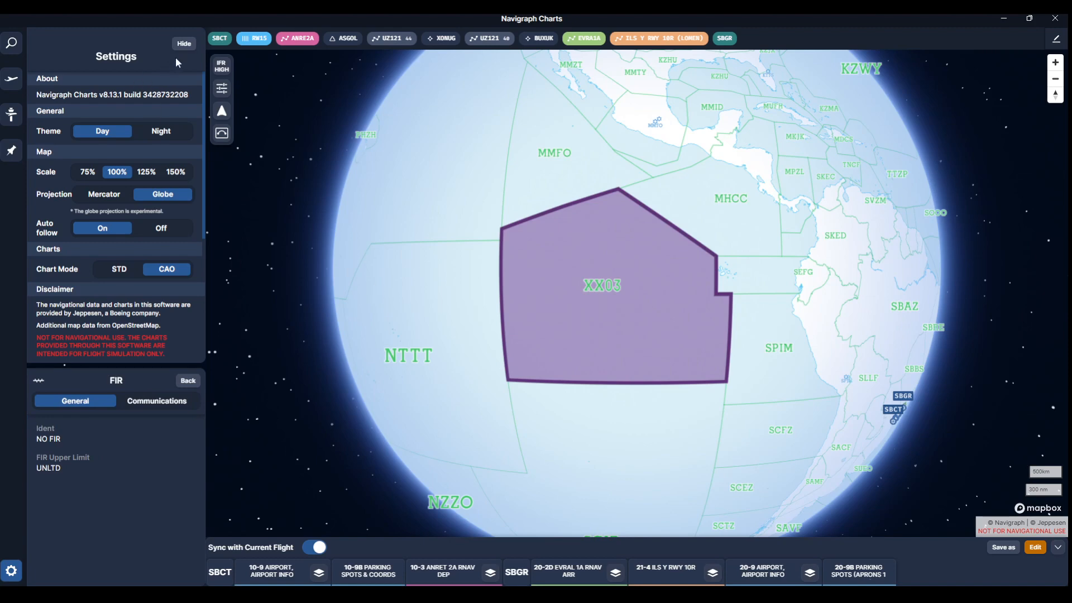
left_click_drag(872, 222, 445, 390)
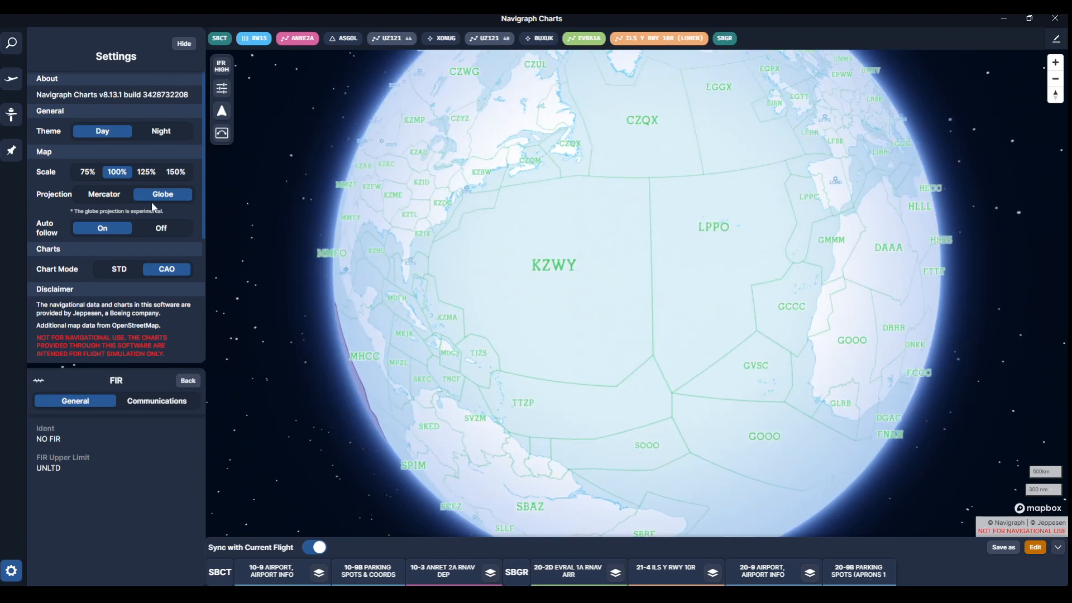
left_click(104, 195)
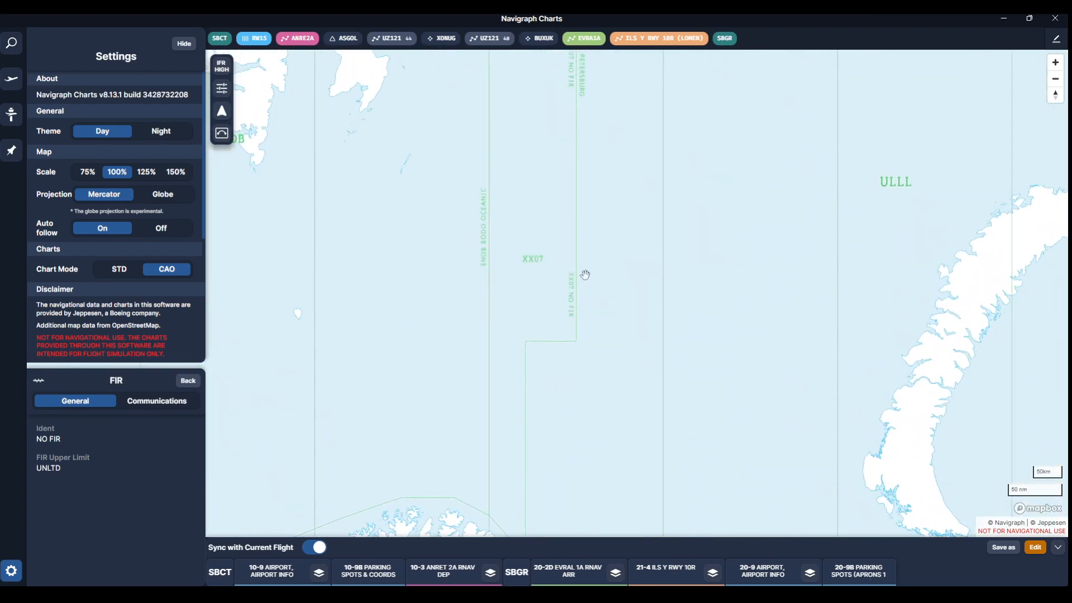
- Look up the NO FIR sector XX07 north of Norway and examine its details and full highlighted extent on the Mercator map
left_click_drag(609, 272, 634, 270)
scroll(631, 291, "up", 4)
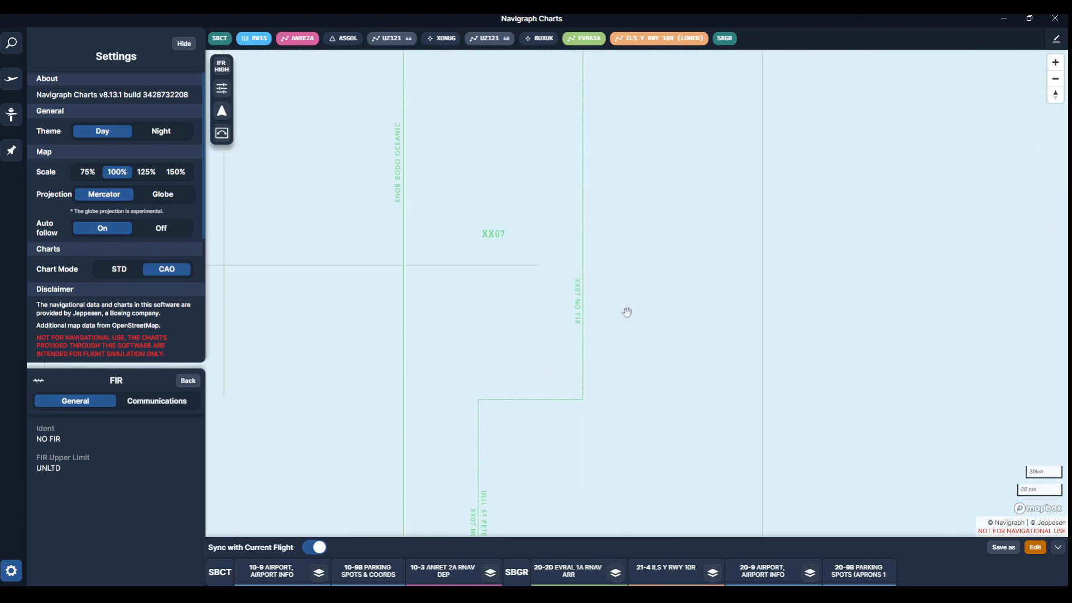
left_click_drag(627, 311, 648, 299)
left_click(512, 219)
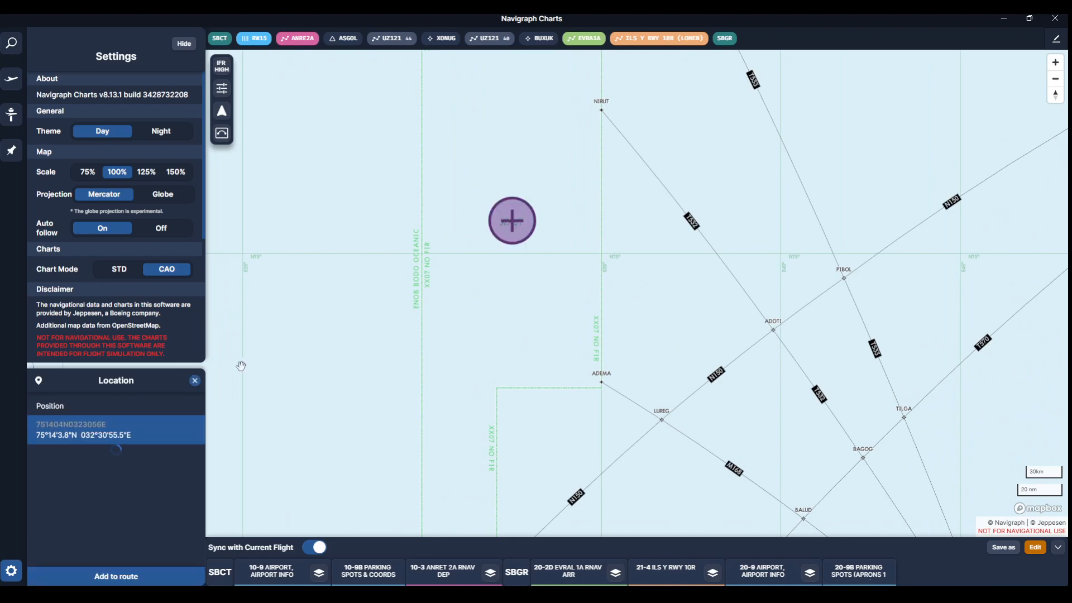
left_click(183, 476)
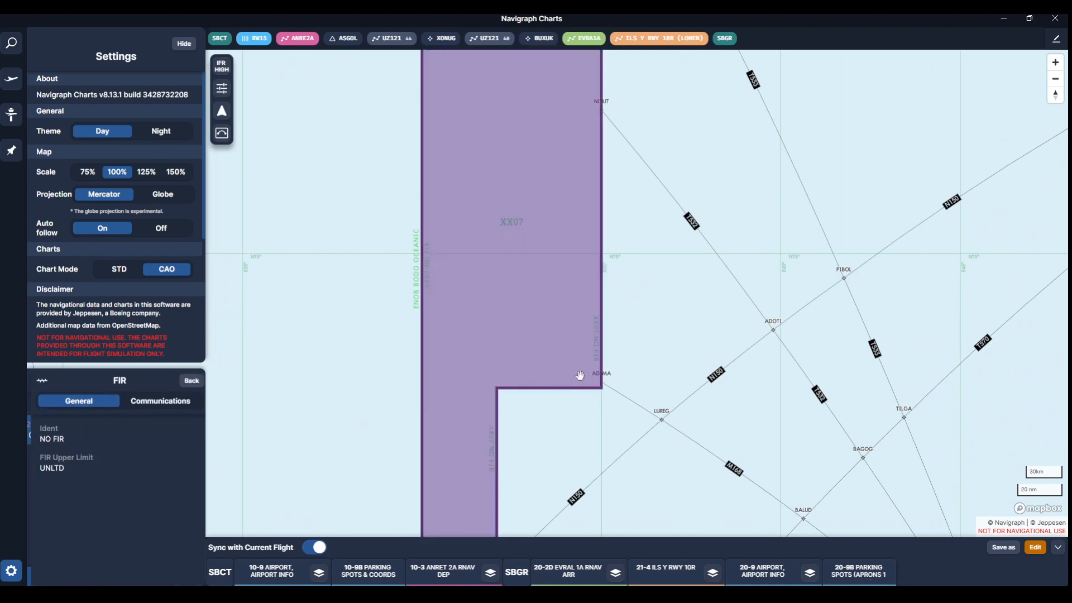
scroll(689, 375, "down", 2)
scroll(689, 375, "down", 6)
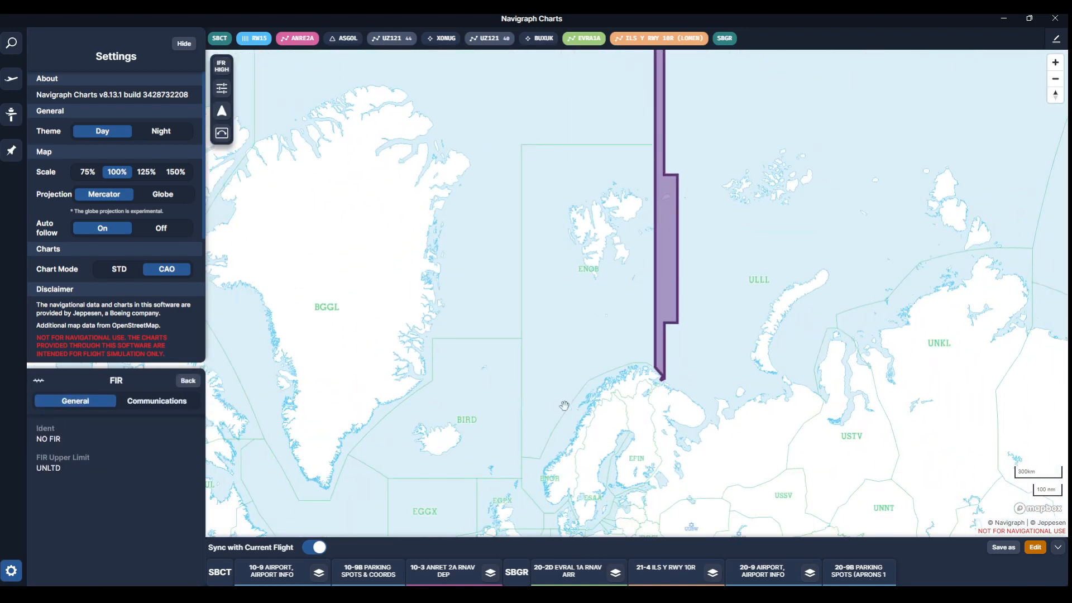
- Return the world map view to South America and the planned SBCT–SBGR route
scroll(529, 366, "down", 1)
left_click_drag(485, 418, 558, 290)
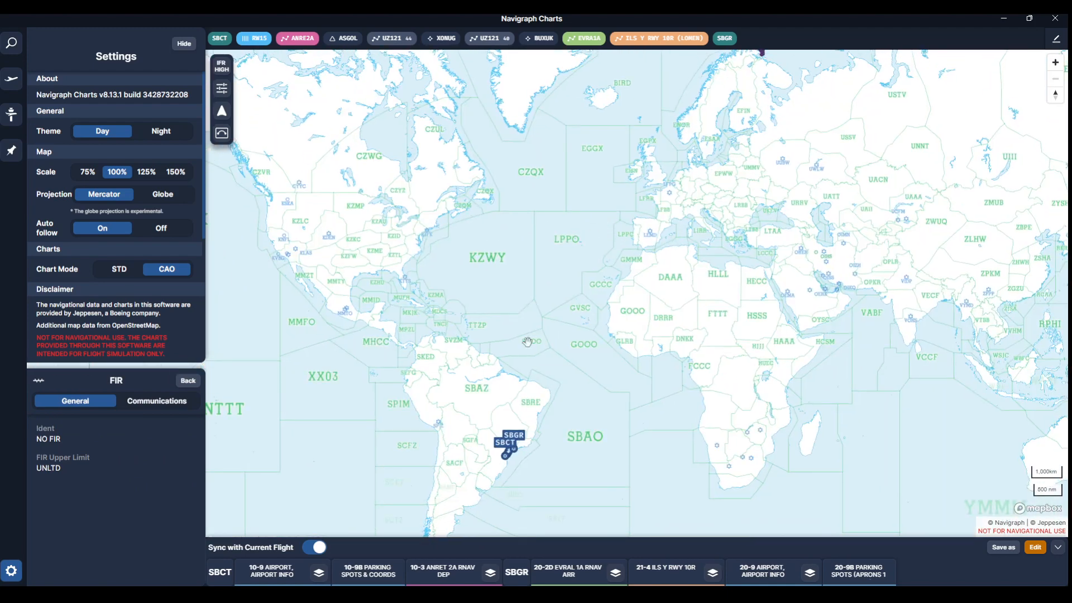
mouse_move(528, 342)
left_mouse_down()
mouse_move(523, 275)
mouse_move(537, 251)
mouse_move(567, 239)
left_mouse_up()
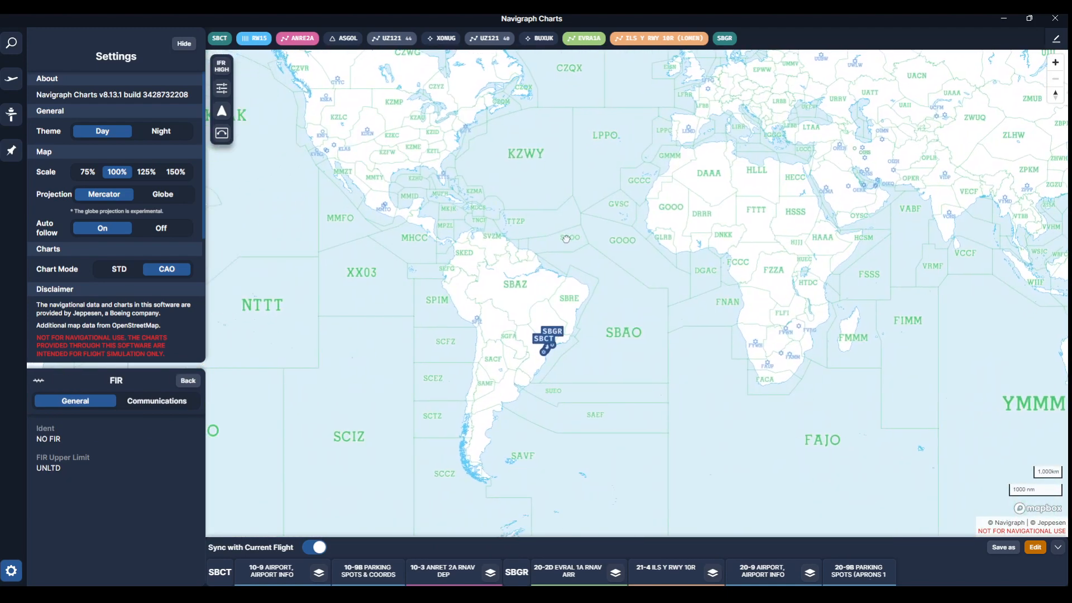